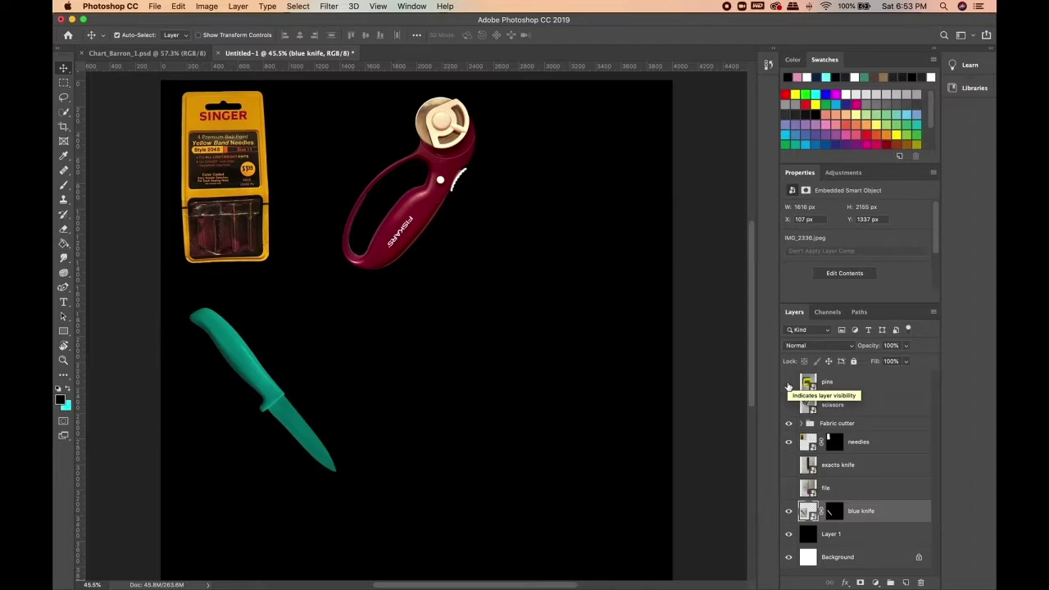
Show the pins layer, make it active, and select the whole yellow tray with the Quick Selection tool.
left_click(789, 383)
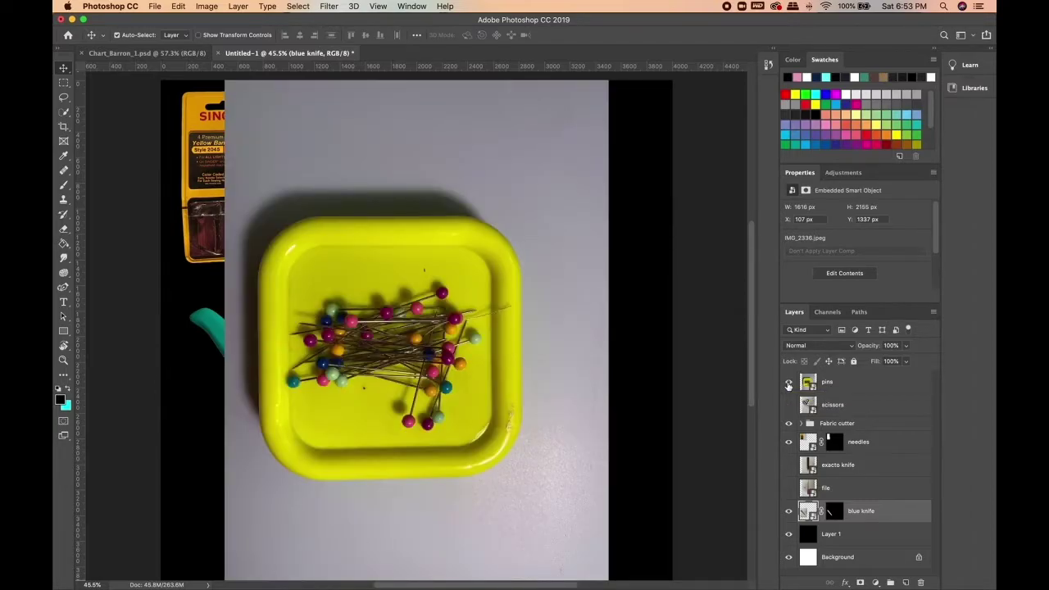
left_click(867, 385)
left_click(66, 113)
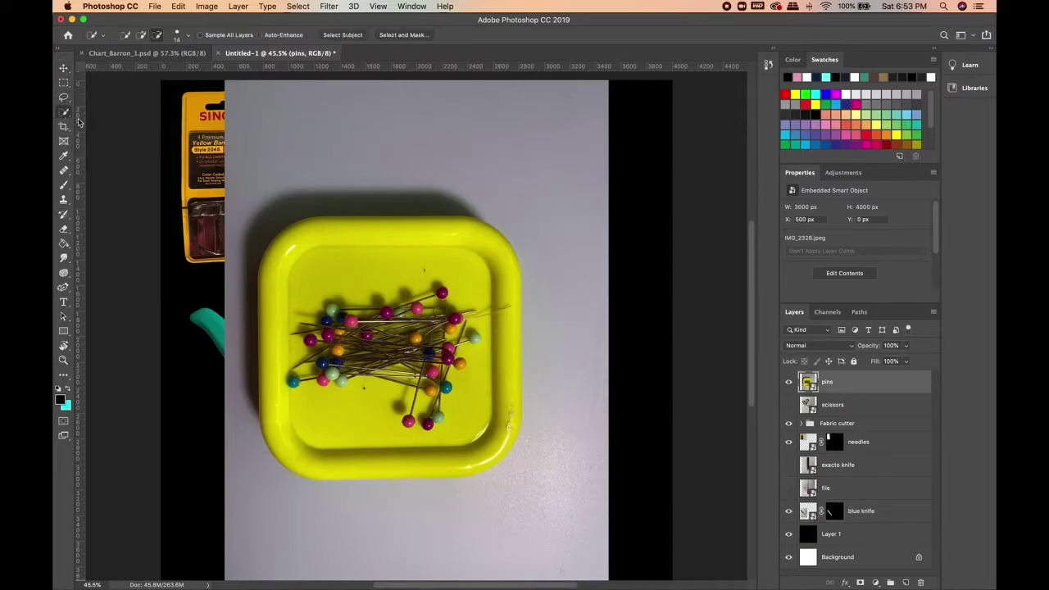
mouse_move(335, 281)
left_mouse_down()
mouse_move(375, 309)
mouse_move(408, 407)
mouse_move(441, 416)
mouse_move(424, 444)
mouse_move(486, 449)
left_mouse_up()
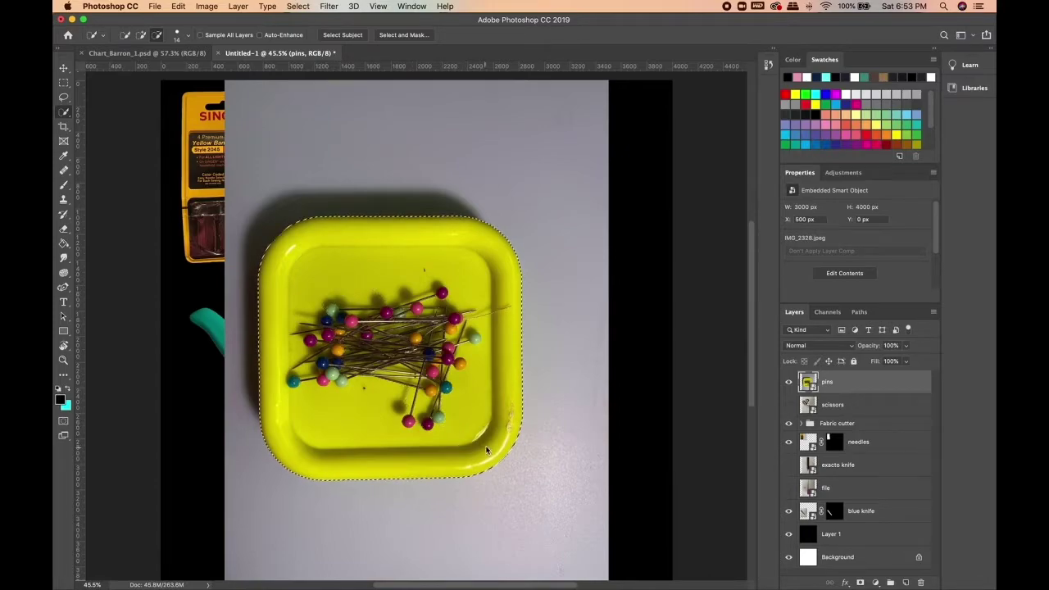
Add a Reveal Selection layer mask to the pins layer and move the cut-out tray clear of the knife and fabric cutter.
left_click(239, 6)
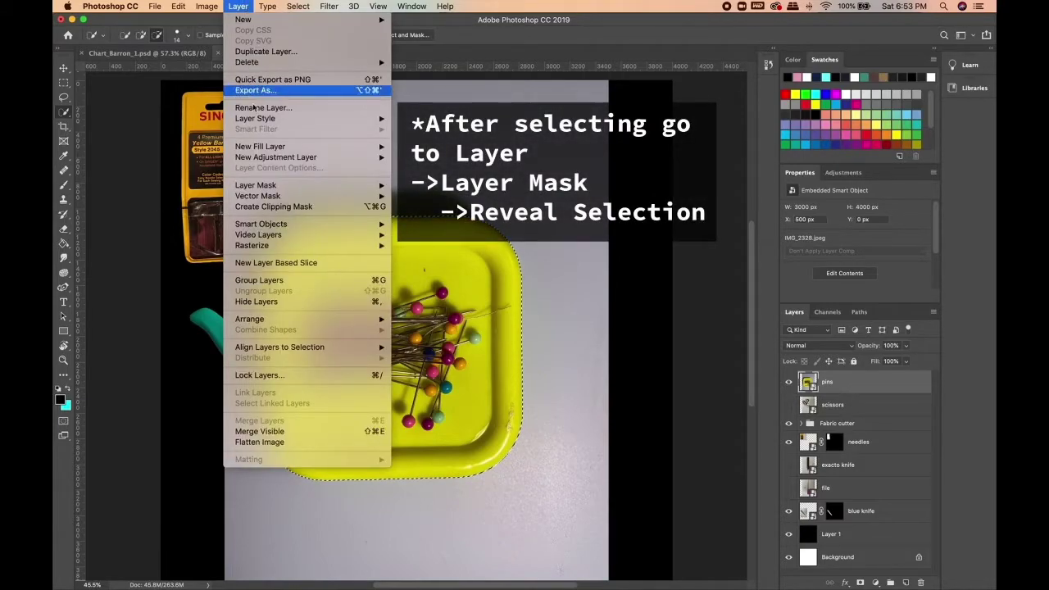
mouse_move(297, 187)
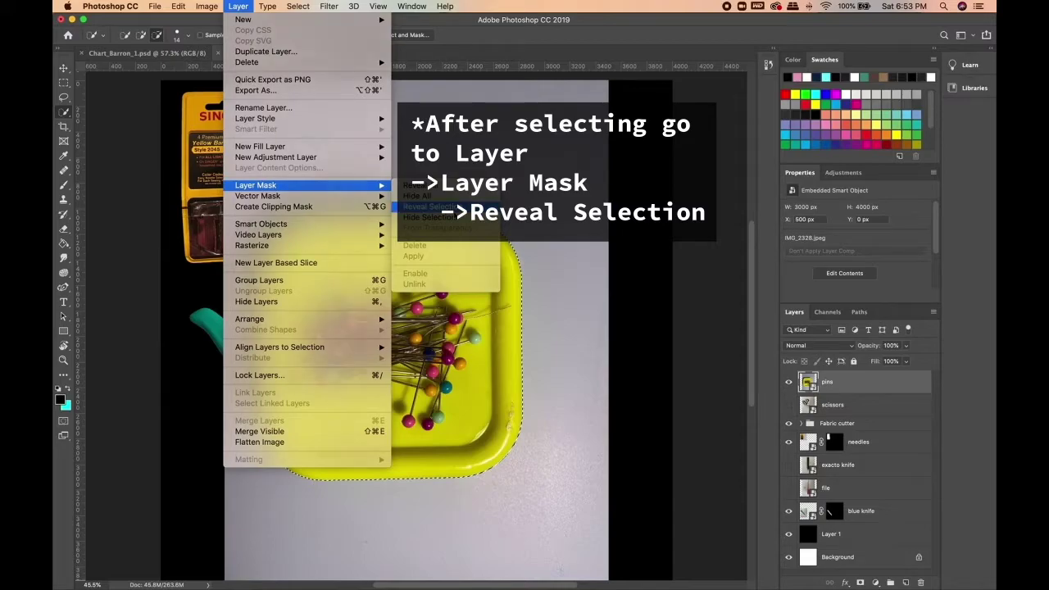
left_click(430, 206)
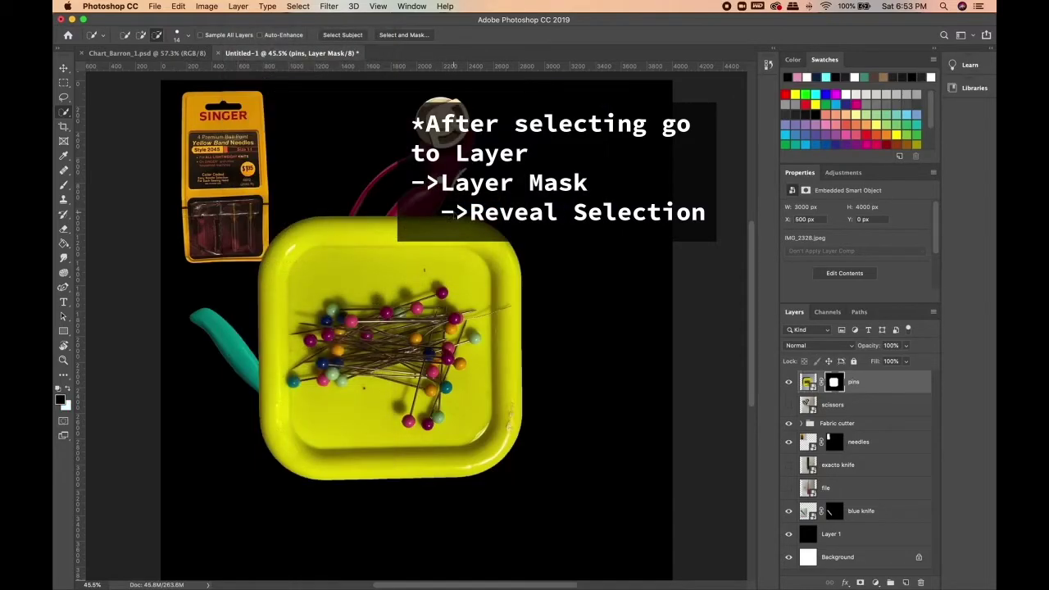
left_click(63, 68)
left_click_drag(419, 317, 535, 336)
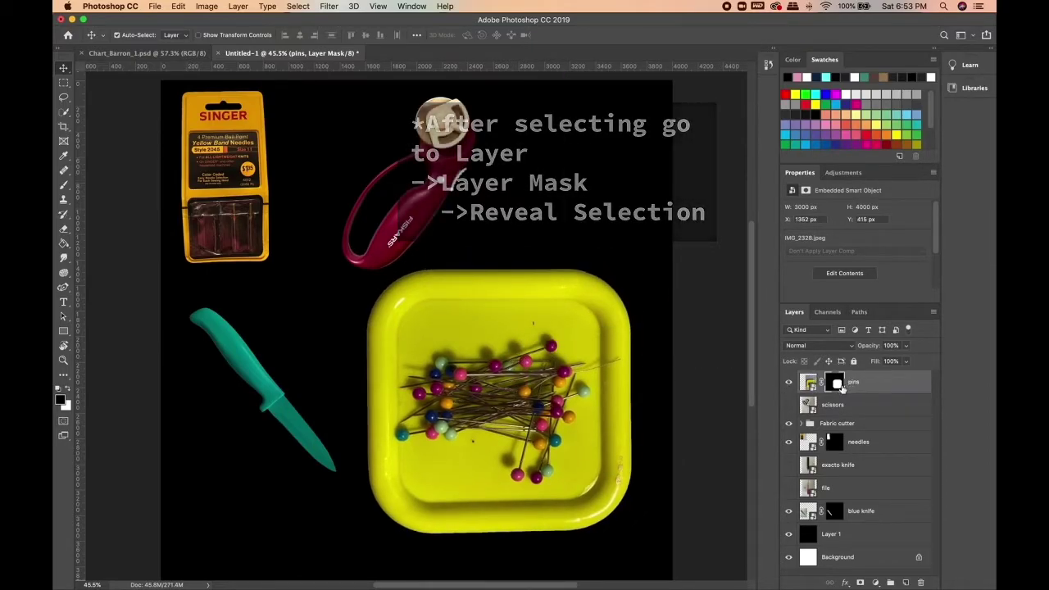
Open the pins layer mask in Select and Mask and set Smooth to 42.
left_click(837, 383)
scroll(816, 277, "down", 2)
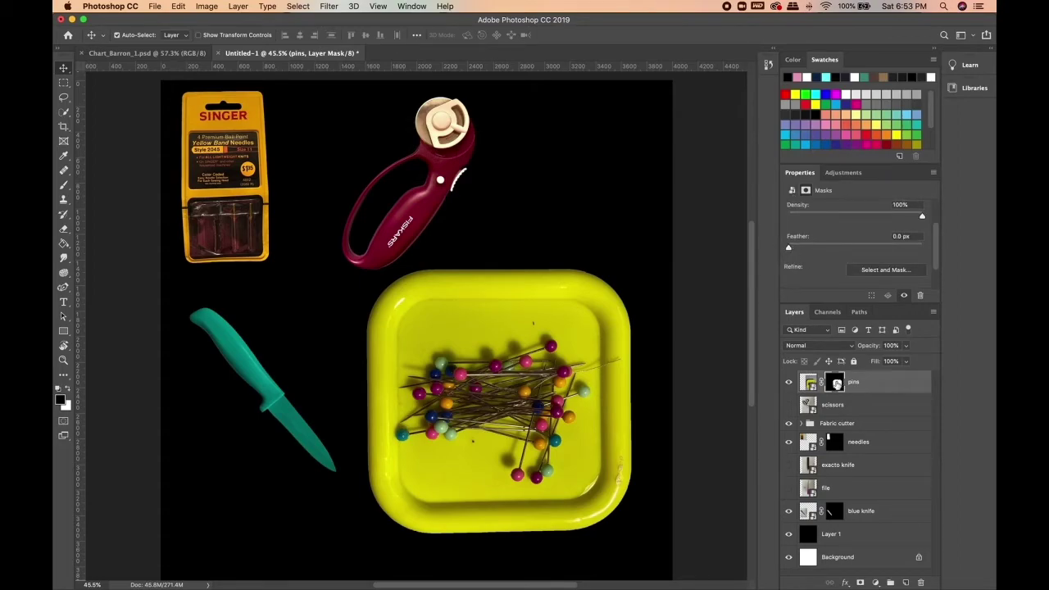
double_click(836, 383)
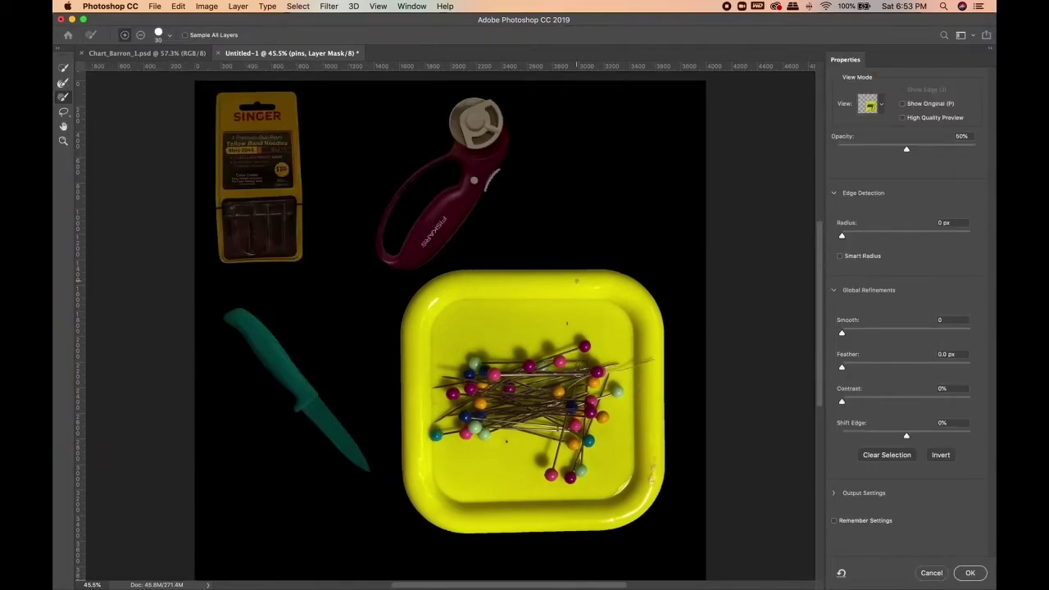
key("super+1")
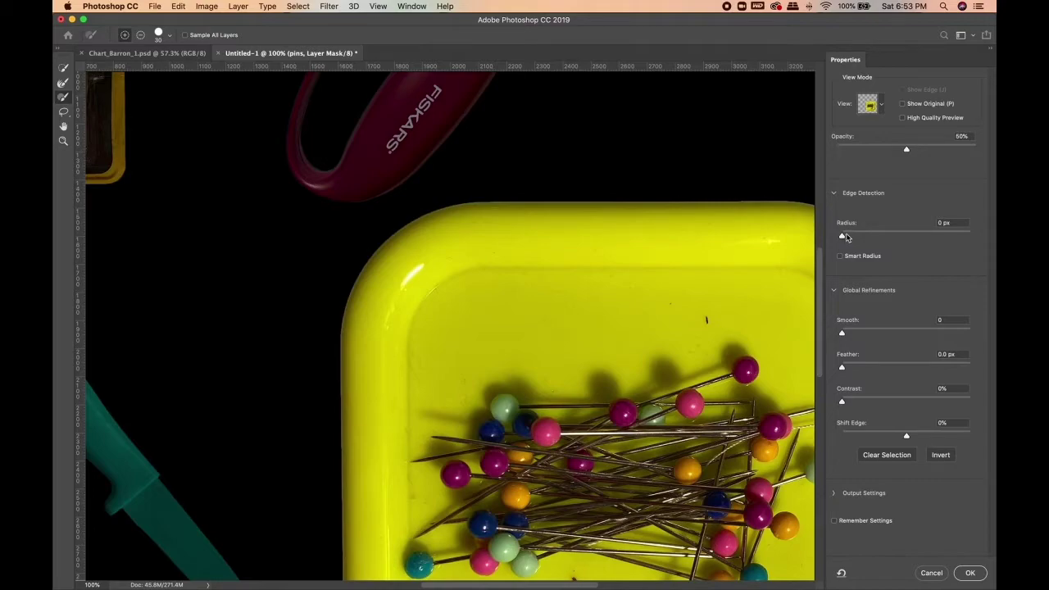
left_click_drag(844, 333, 853, 332)
left_click_drag(859, 332, 880, 335)
left_click_drag(892, 338, 931, 333)
left_click(897, 332)
Set the mask's Shift Edge to -22%, Feather to 3.8 px and Smooth to 14, and apply the refinement.
scroll(593, 336, "down", 1)
scroll(593, 335, "down", 5)
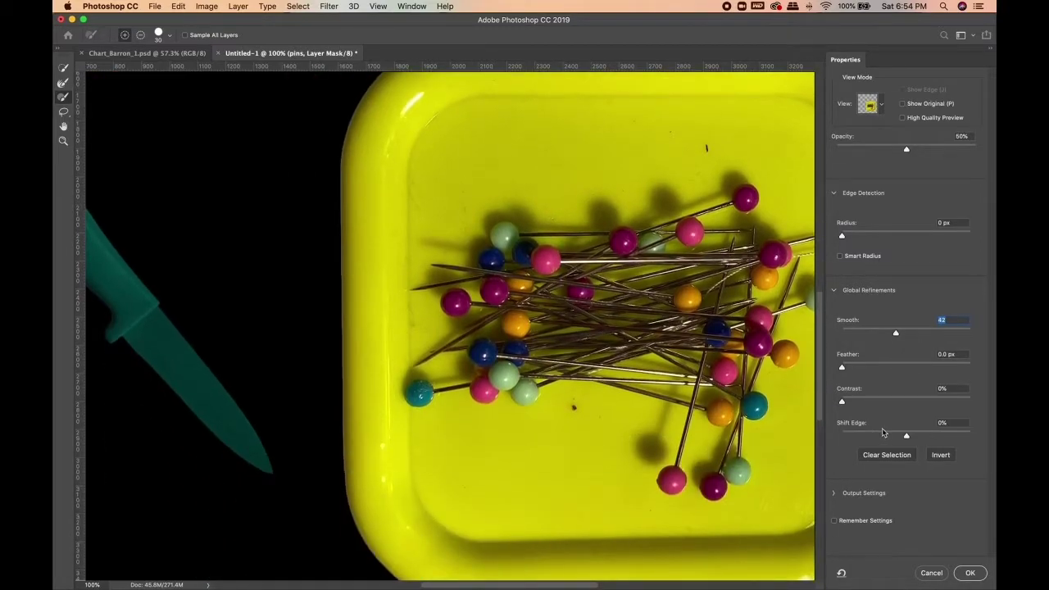
left_click(893, 435)
left_click(855, 367)
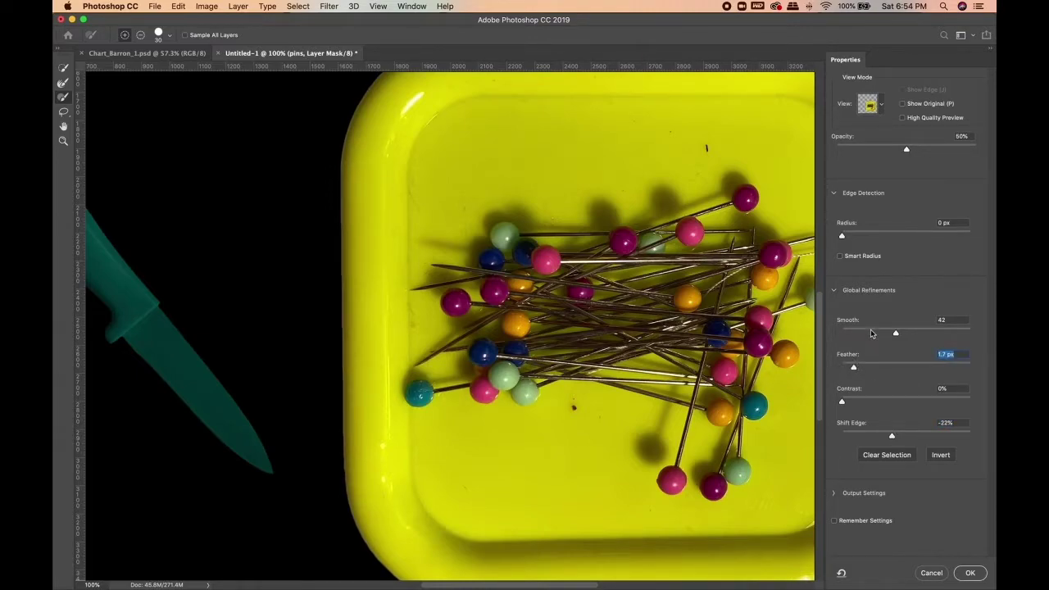
left_click(862, 367)
left_click(891, 334)
left_click(861, 333)
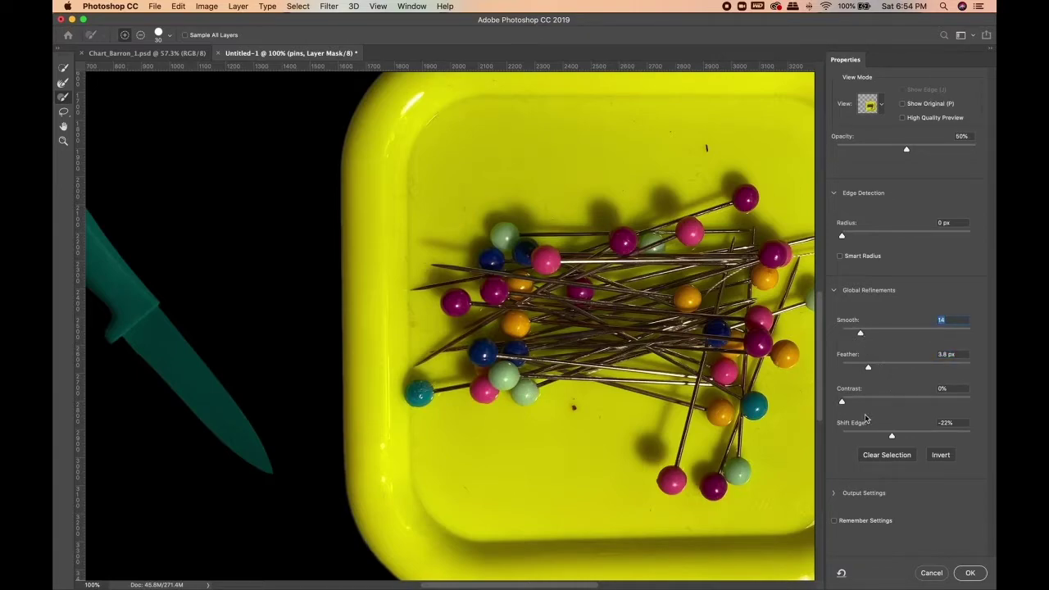
scroll(517, 302, "down", 1)
scroll(517, 301, "up", 4)
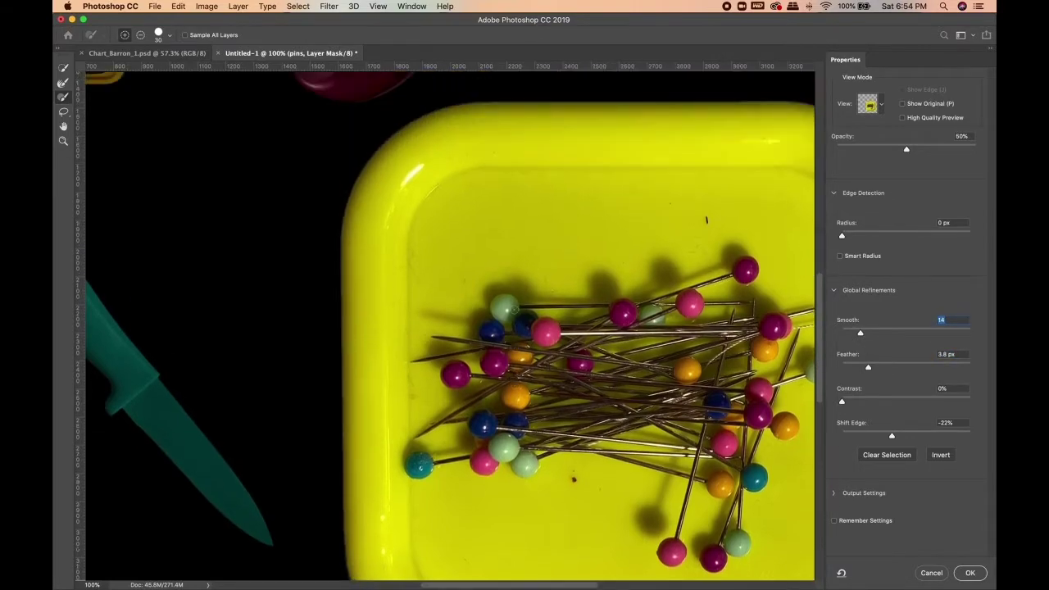
scroll(517, 301, "down", 3)
left_click(971, 573)
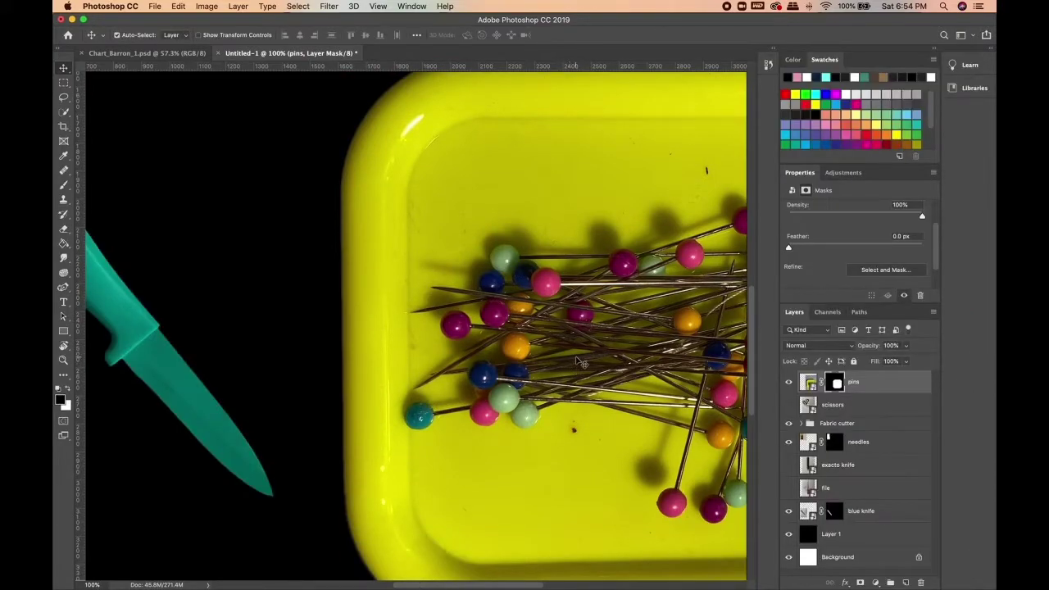
Reopen the pins mask in Select and Mask, switch to the Black & White view, and brush over the uneven edge at the tray's upper-right corner.
key("super+0")
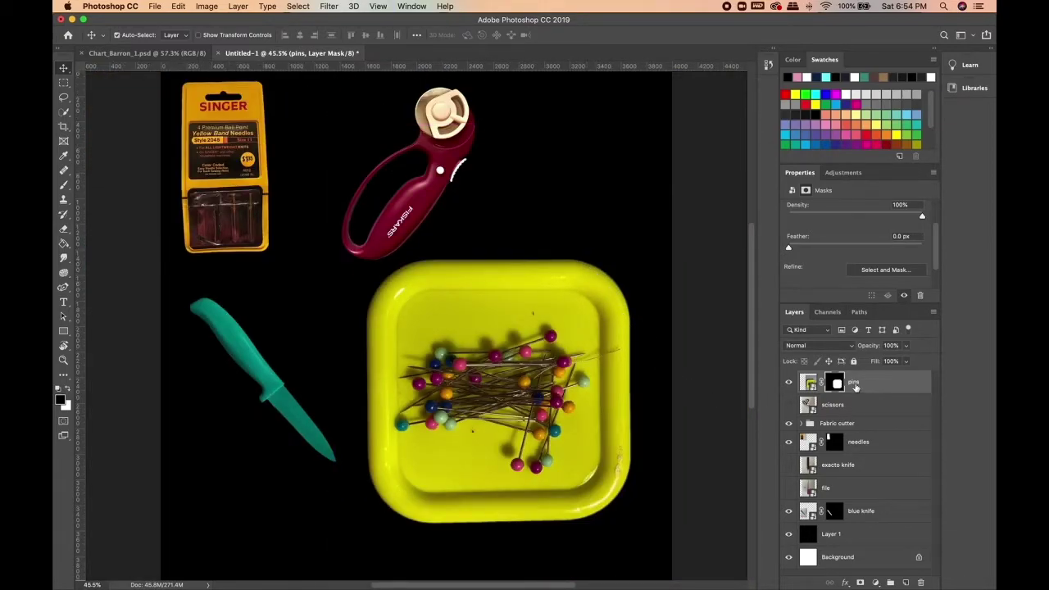
double_click(836, 383)
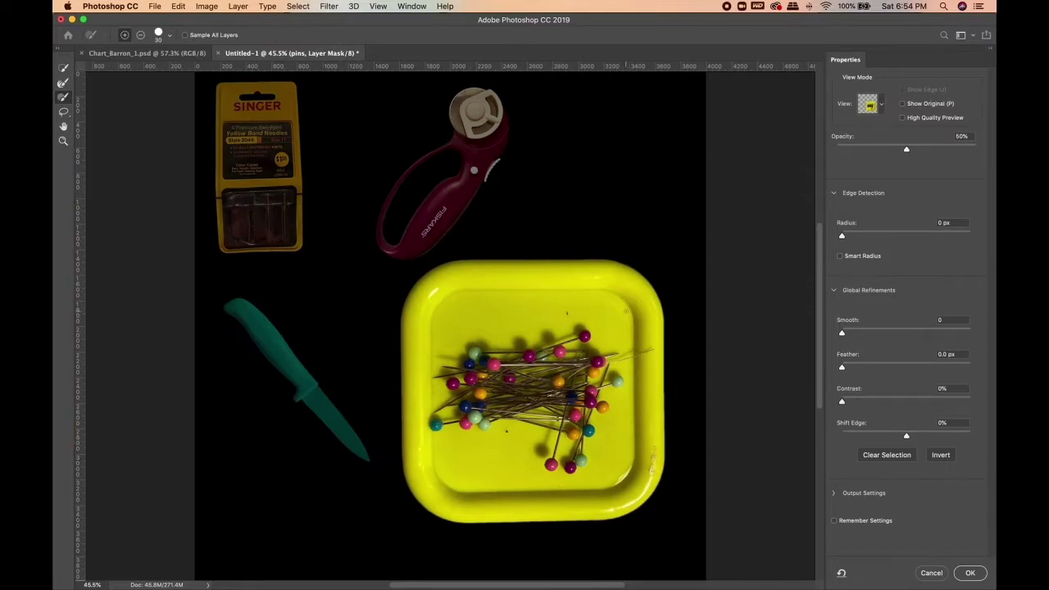
key("super+1")
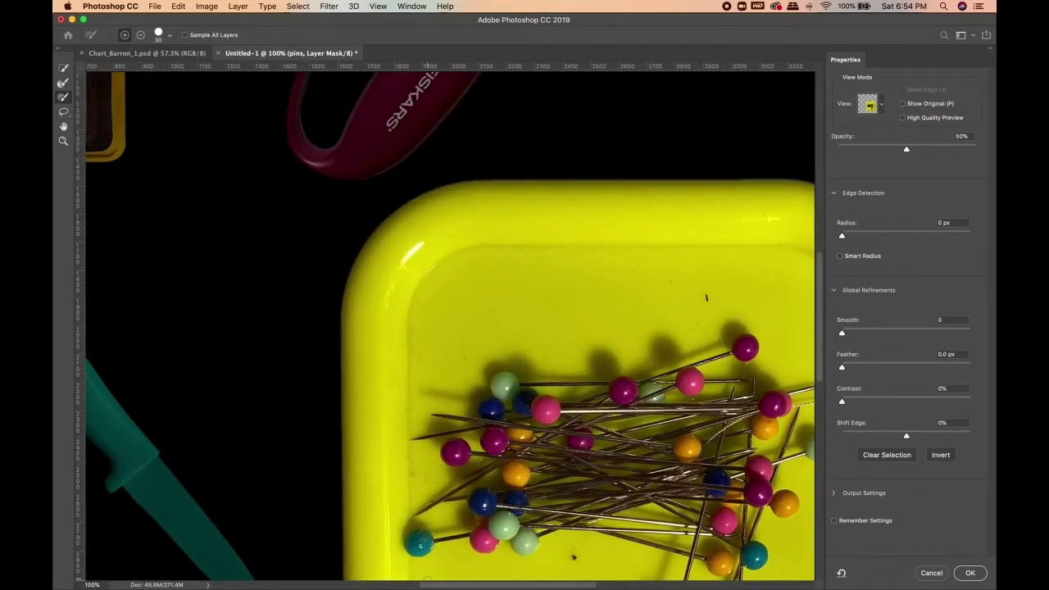
scroll(366, 569, "right", 10)
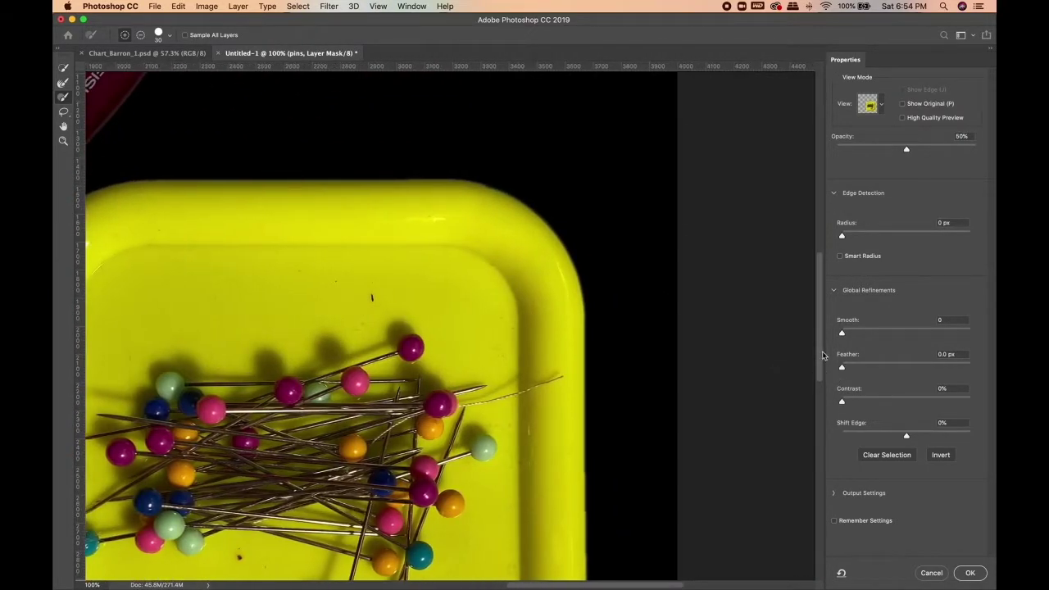
scroll(824, 356, "up", 2)
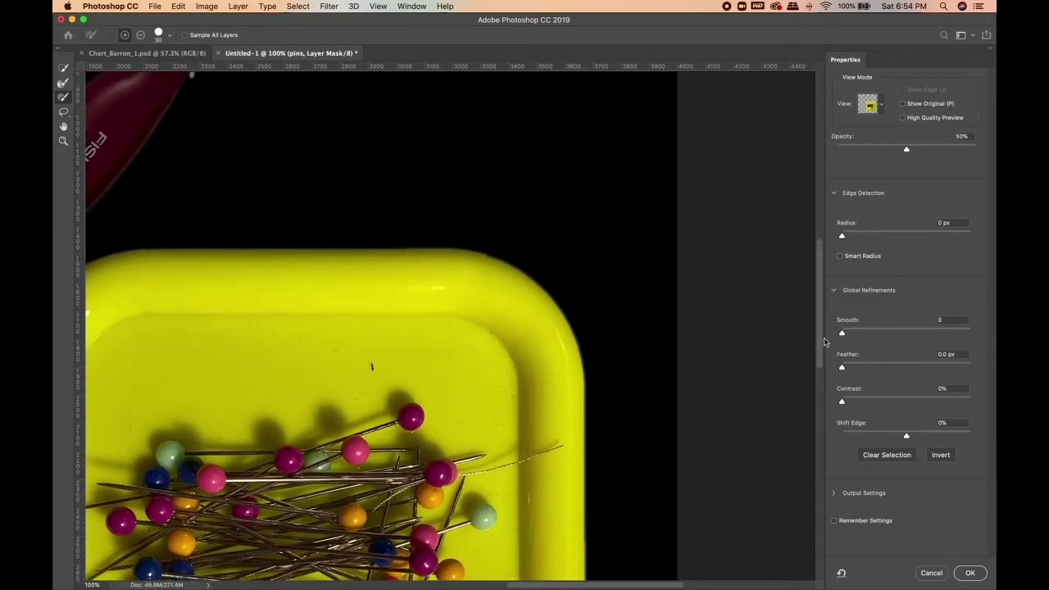
left_click(883, 102)
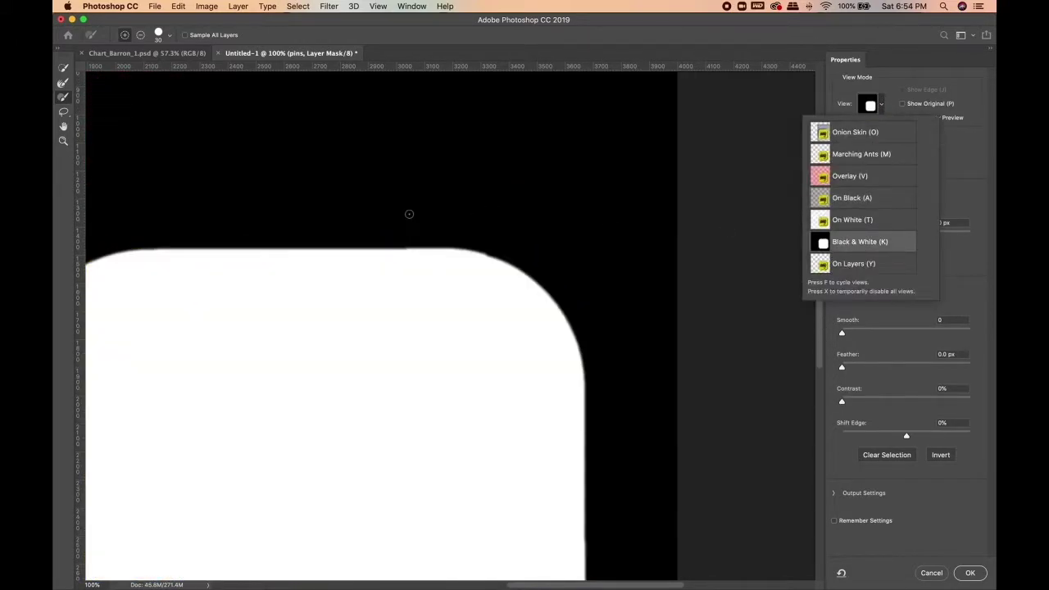
left_click(486, 259)
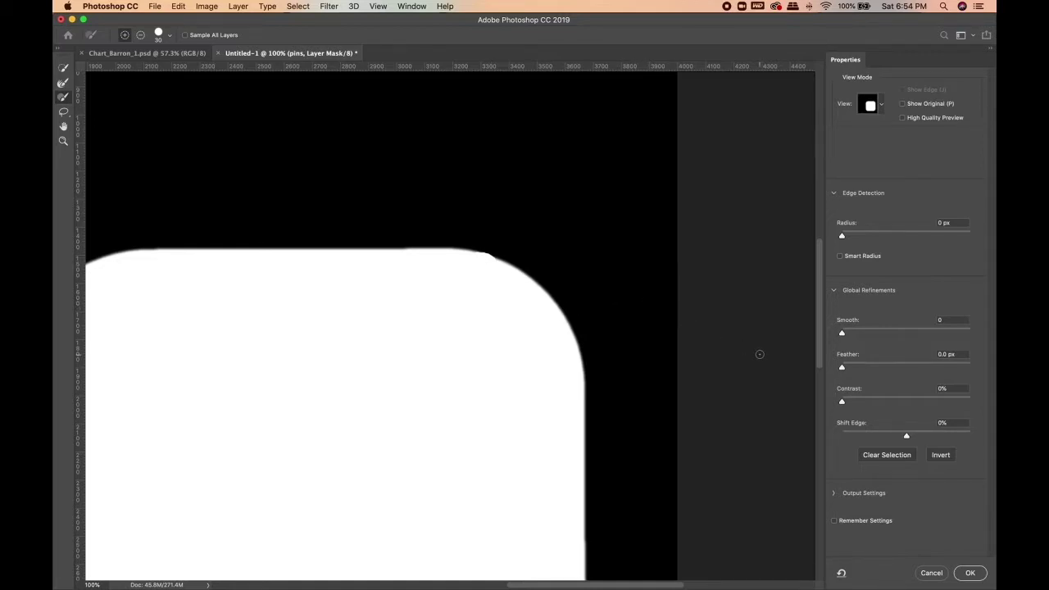
Set the mask's Feather to about 3.3 px and apply the refinement.
left_click(854, 368)
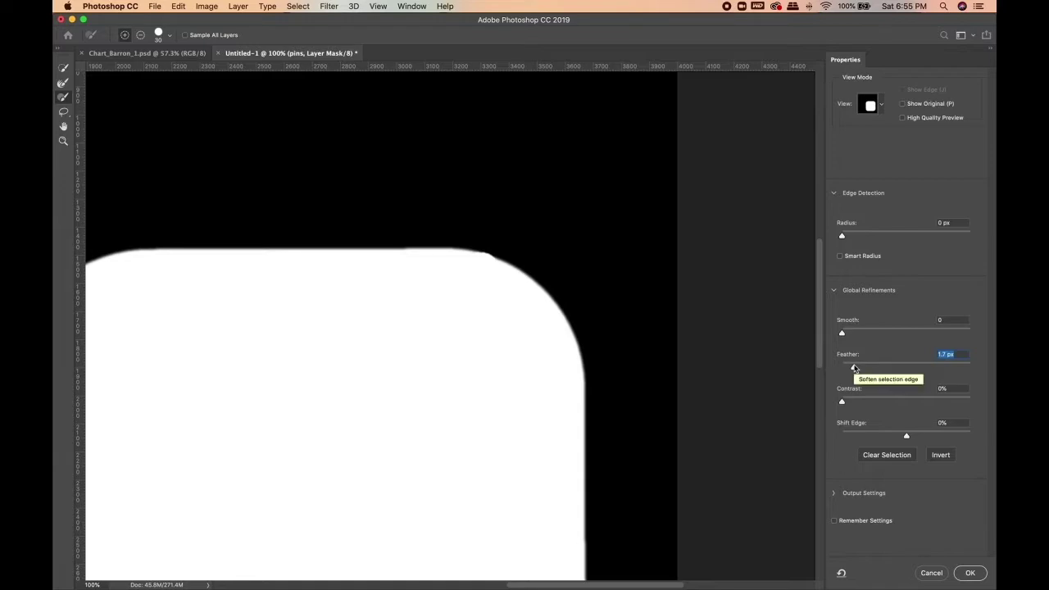
left_click_drag(855, 368, 865, 367)
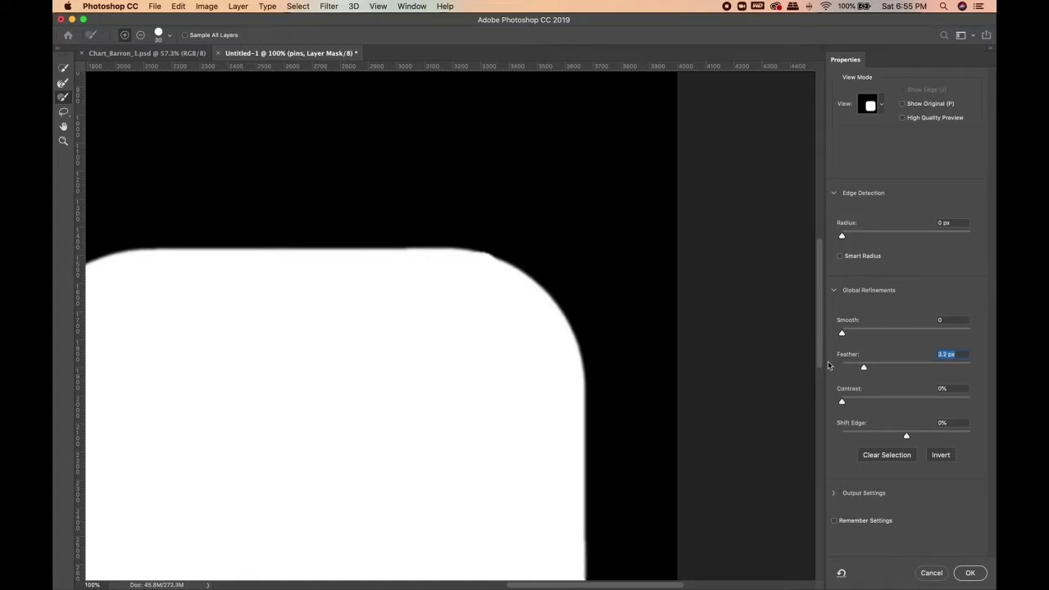
left_click(972, 574)
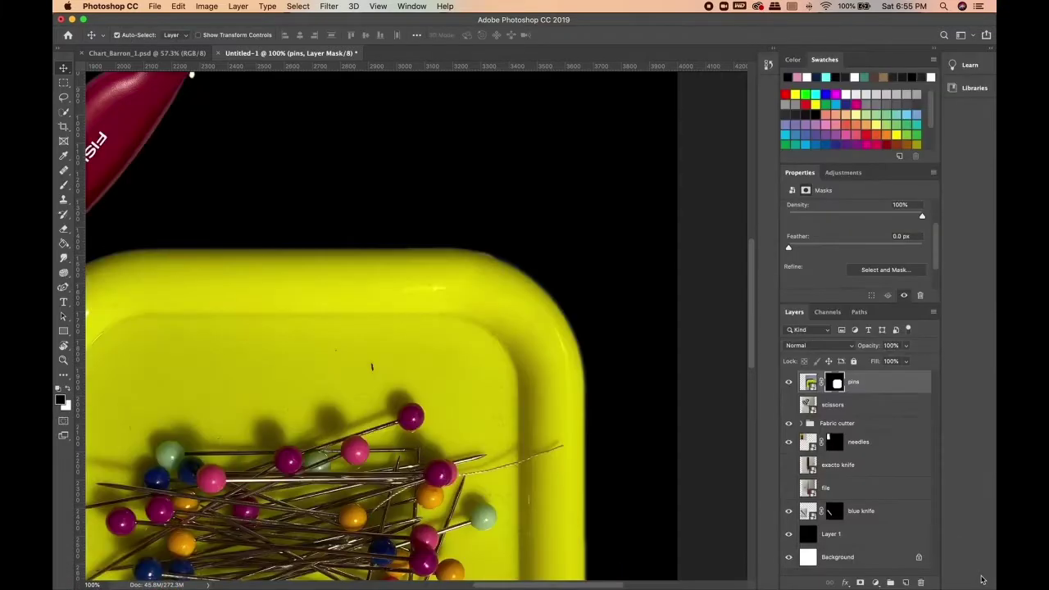
Add a Hue/Saturation adjustment layer above the pins layer, using the previous layer to create a clipping mask.
scroll(489, 348, "down", 5)
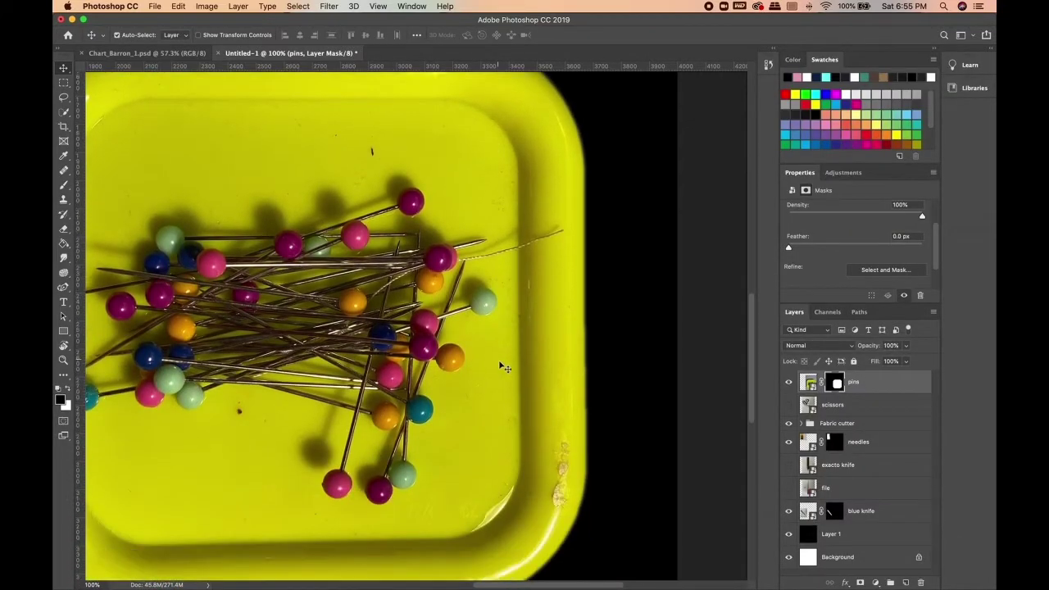
left_click_drag(575, 586, 525, 585)
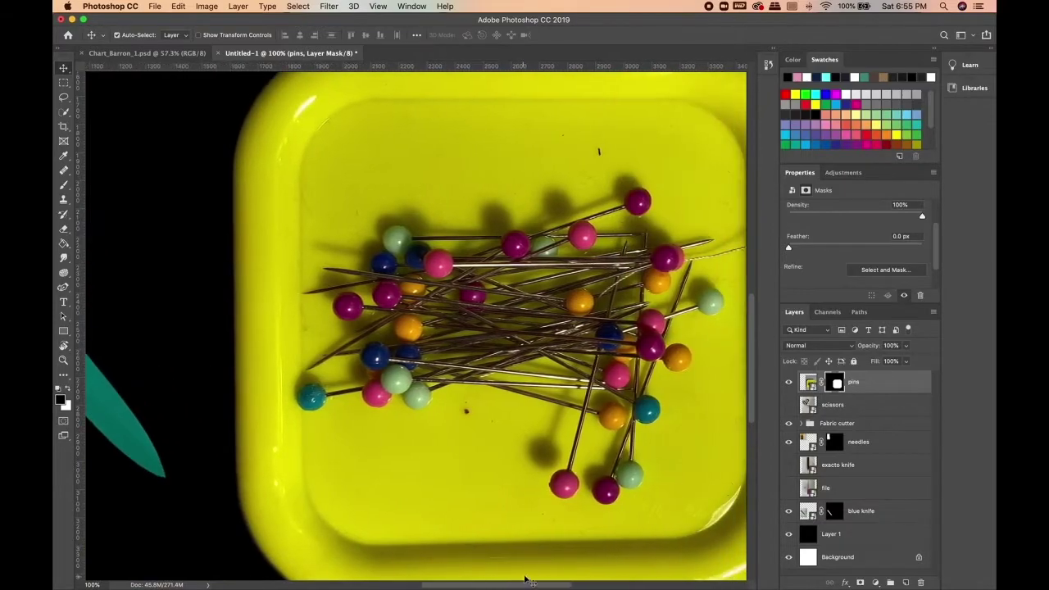
key("super+minus")
key("super+minus")
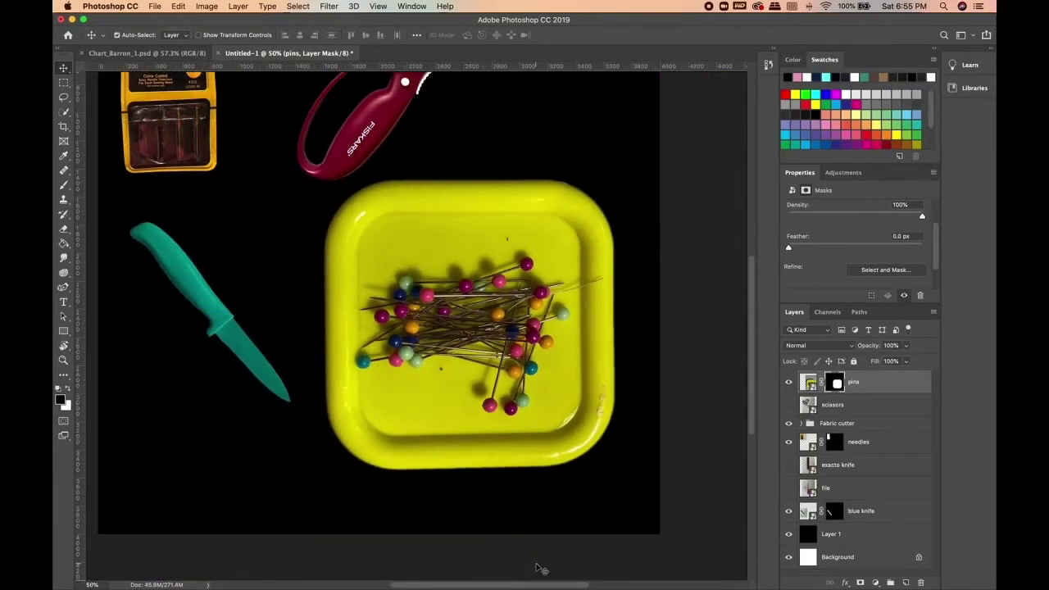
scroll(468, 198, "up", 5)
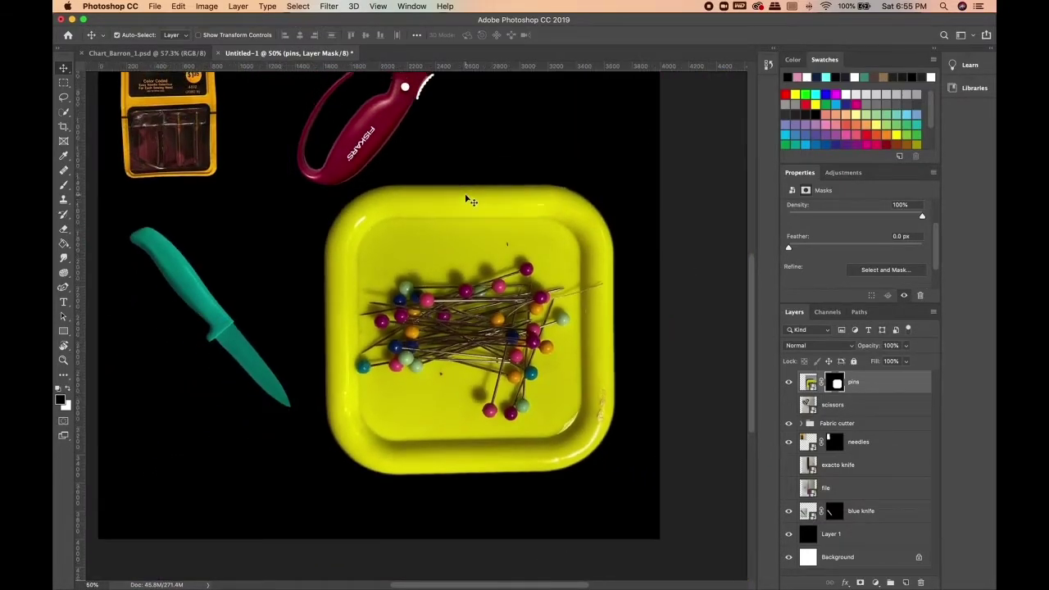
left_click(238, 6)
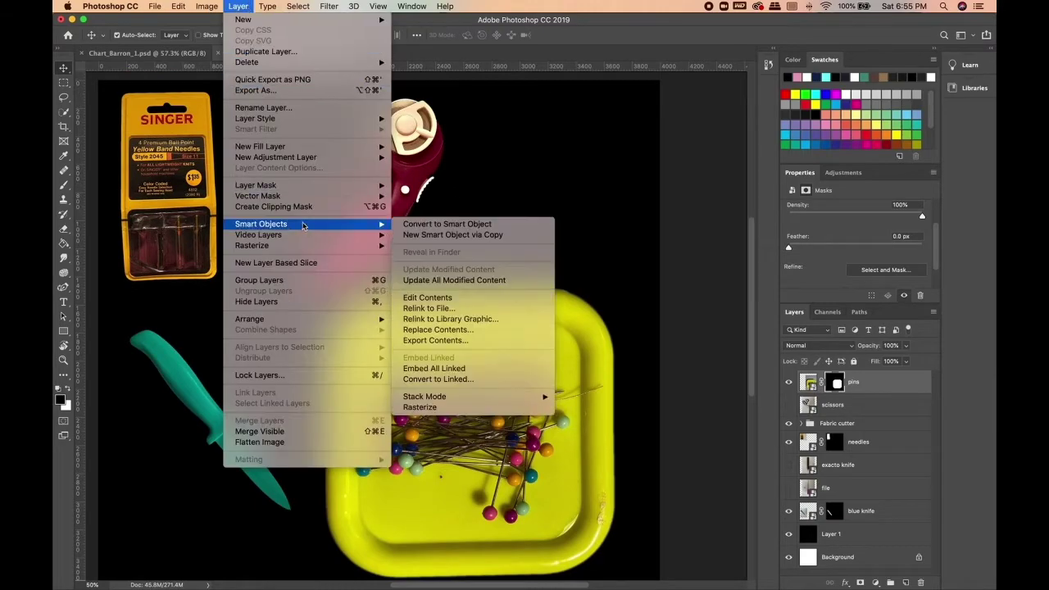
mouse_move(304, 162)
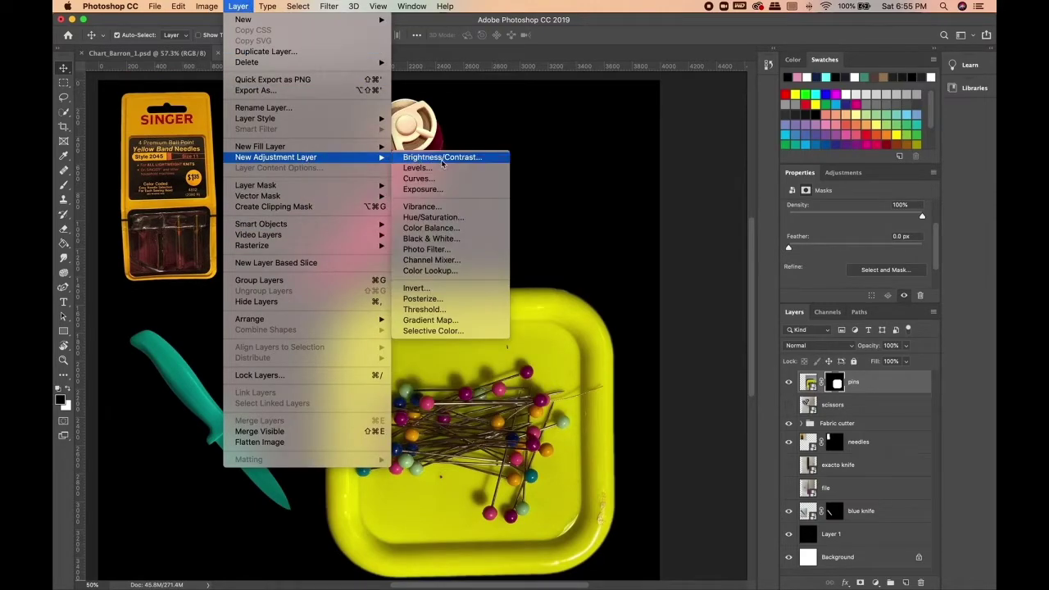
left_click(462, 218)
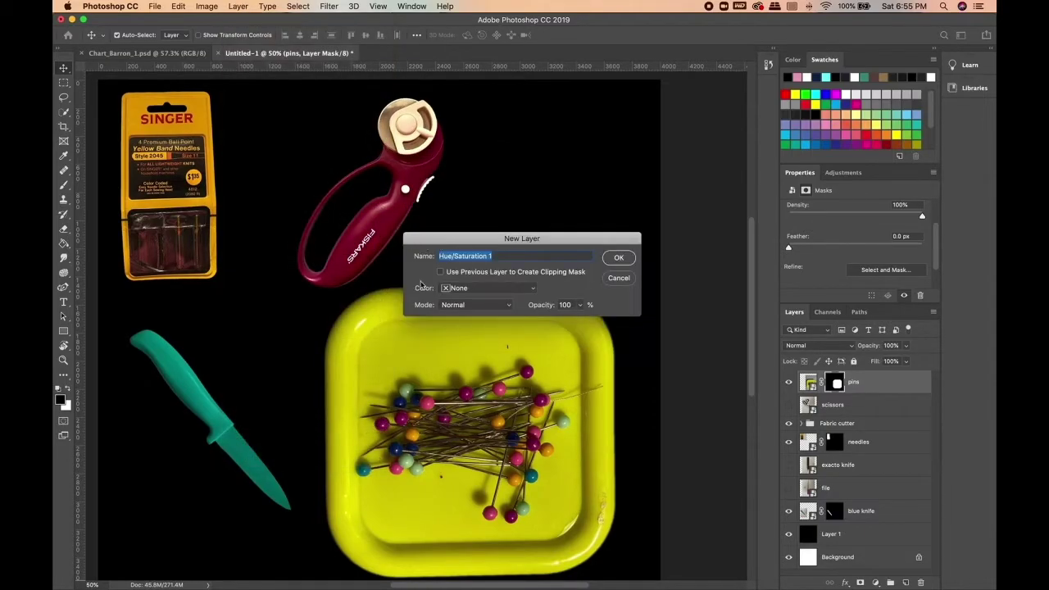
left_click(440, 271)
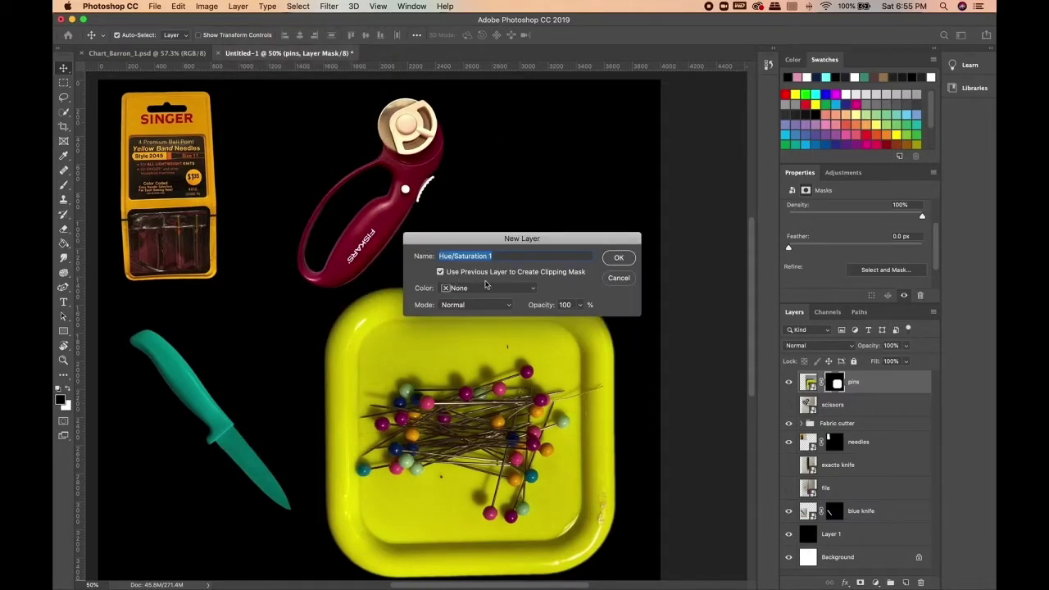
left_click(619, 258)
mouse_move(853, 255)
left_mouse_down()
mouse_move(816, 261)
mouse_move(845, 259)
left_mouse_up()
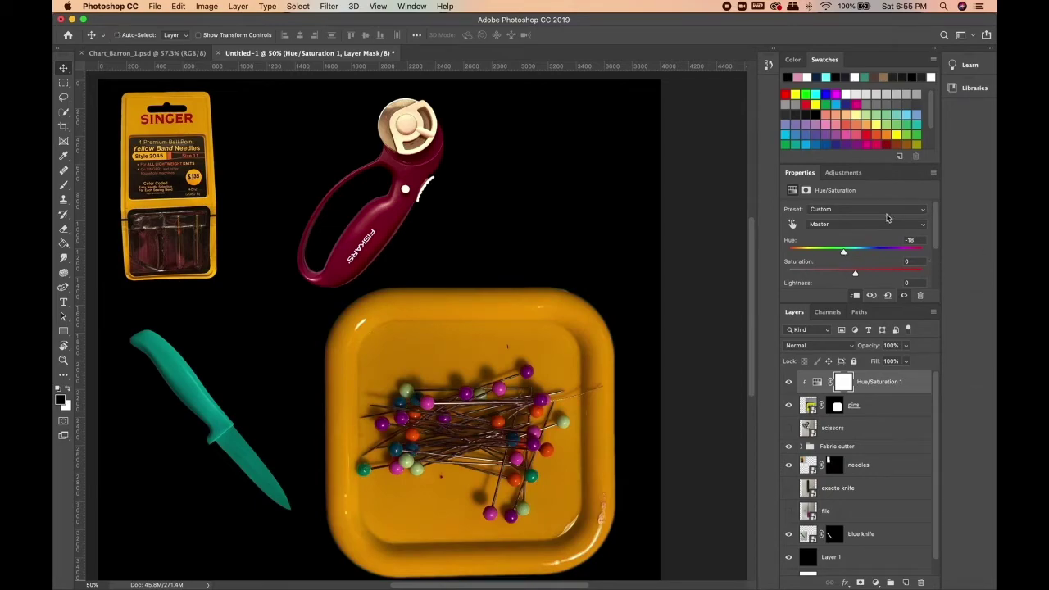
left_click(920, 211)
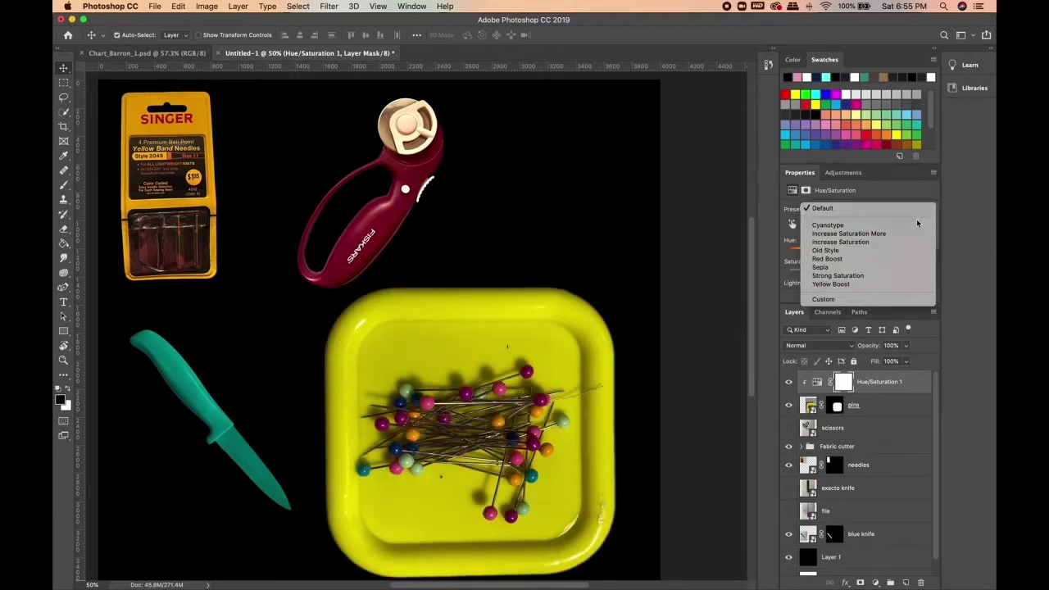
left_click(914, 210)
Set the Yellows range of the Hue/Saturation adjustment to hue -11 and lightness +19.
left_click(886, 224)
left_click(885, 241)
left_click_drag(855, 254, 849, 257)
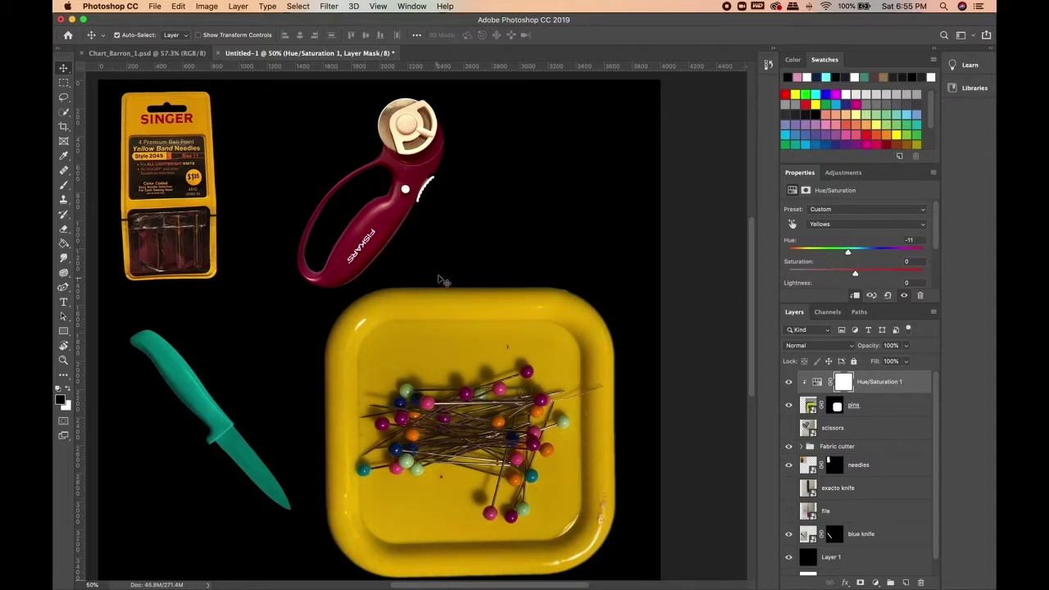
scroll(440, 280, "down", 2)
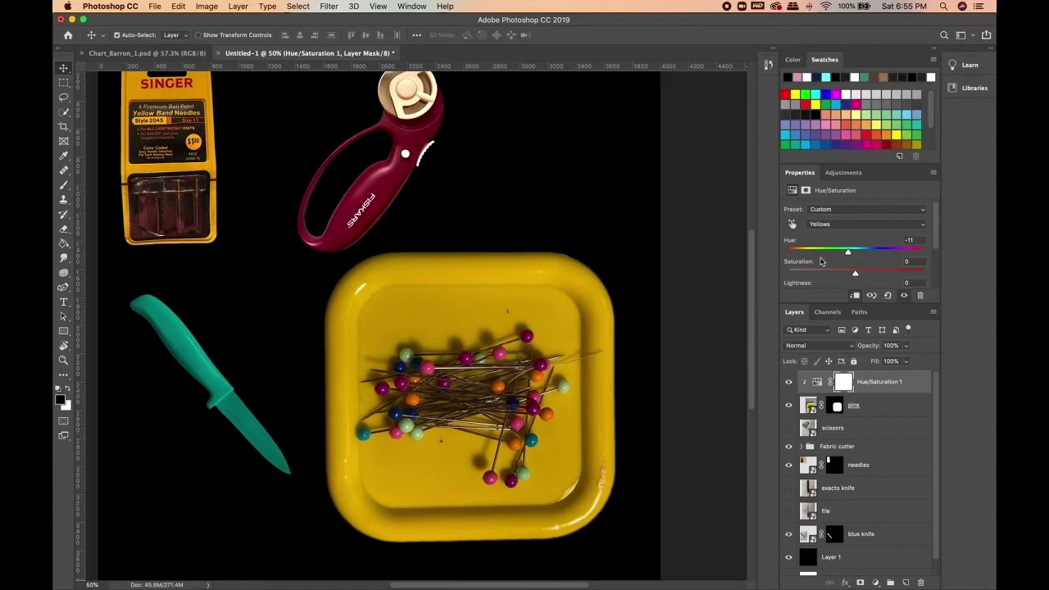
scroll(824, 262, "down", 2)
left_click_drag(856, 260, 870, 261)
scroll(501, 290, "up", 7)
scroll(499, 289, "down", 7)
scroll(499, 286, "up", 1)
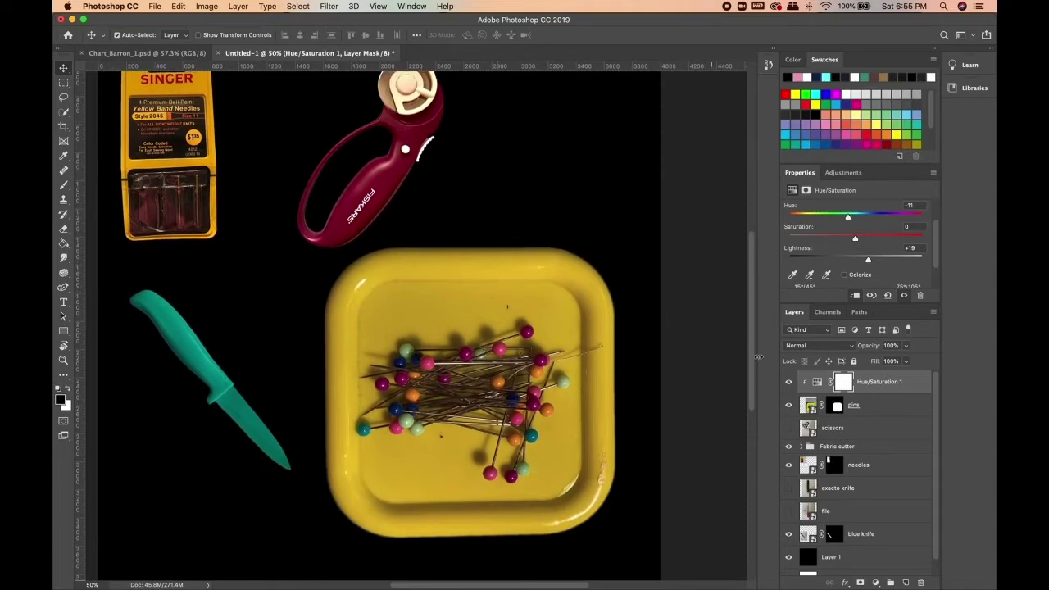
Group the Hue/Saturation adjustment with the pins layer and name the group "pins".
left_click(875, 404, "shift")
left_click(891, 583)
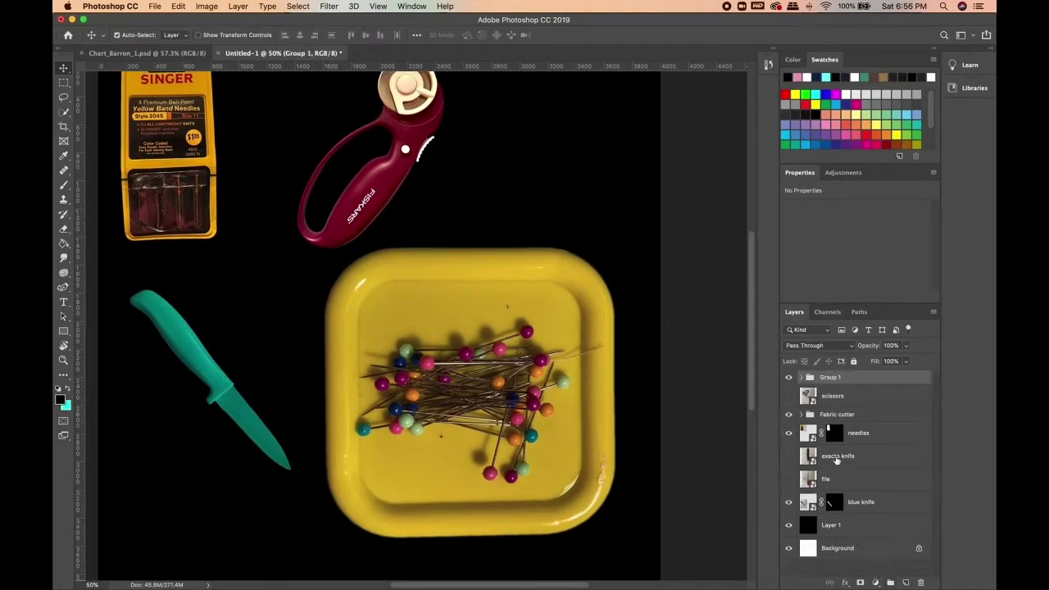
double_click(831, 377)
type("pins")
key("Return")
Scale the whole pins group to about 55% and position the tray below the fabric cutter, beside the blue knife.
left_click(516, 353)
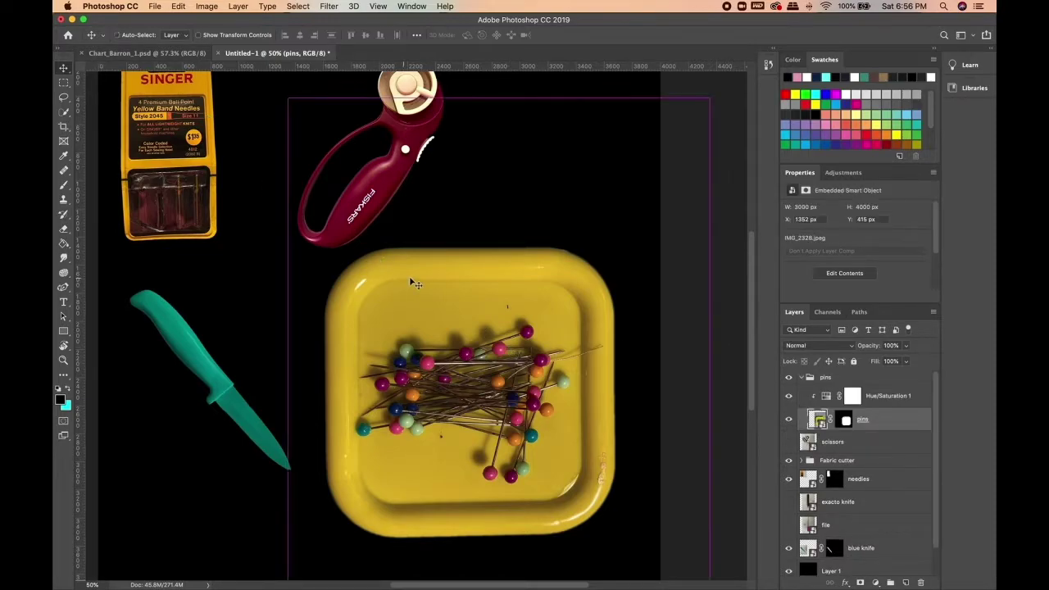
left_click(805, 379)
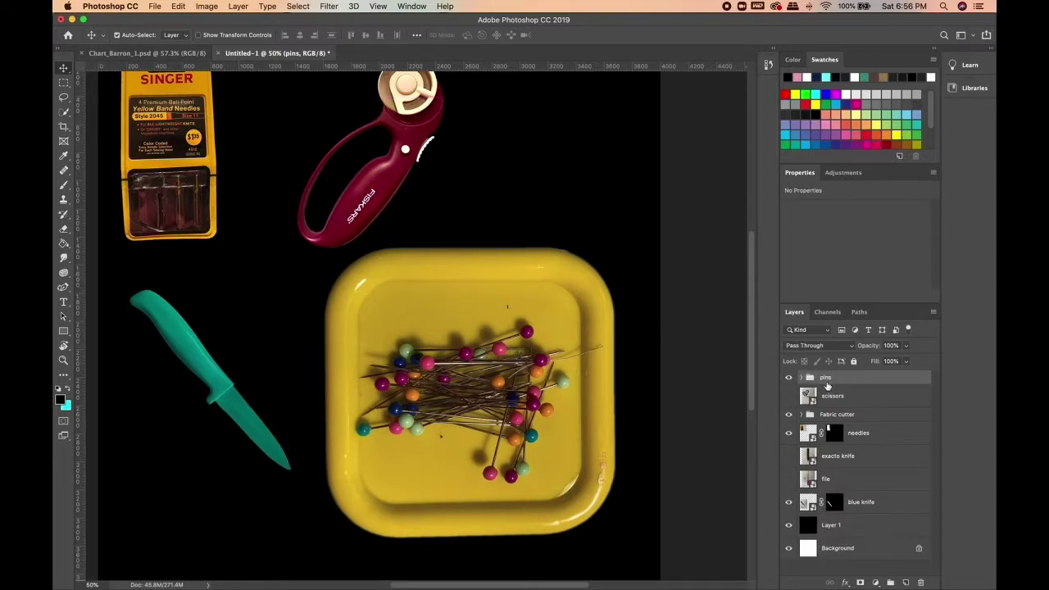
key("super+t")
left_click_drag(710, 98, 539, 326)
left_click_drag(456, 474, 447, 359)
scroll(437, 375, "up", 3)
scroll(506, 285, "down", 1)
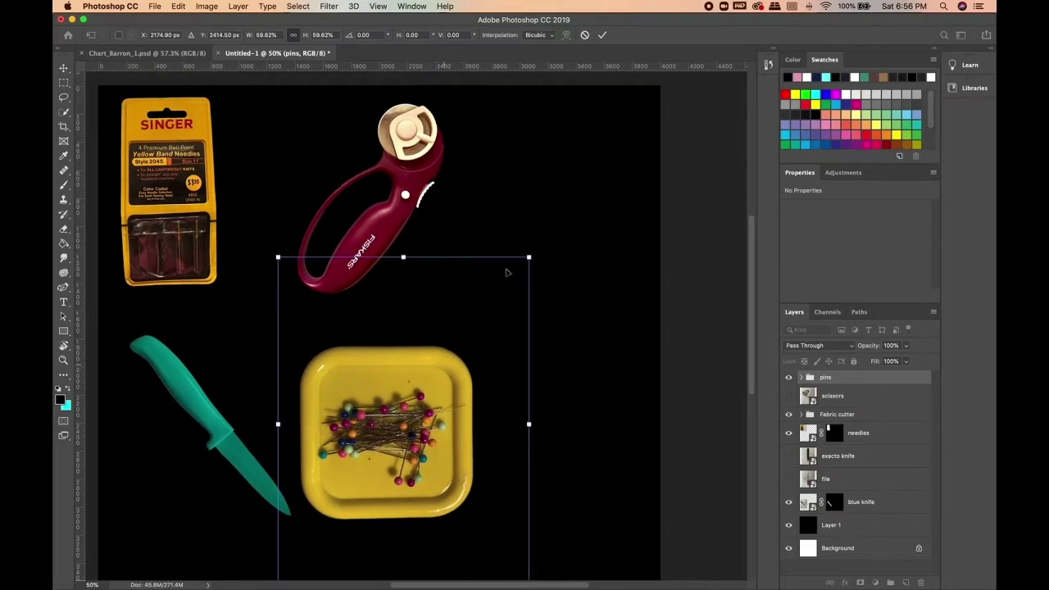
left_click_drag(531, 260, 512, 280)
left_click_drag(403, 428, 423, 416)
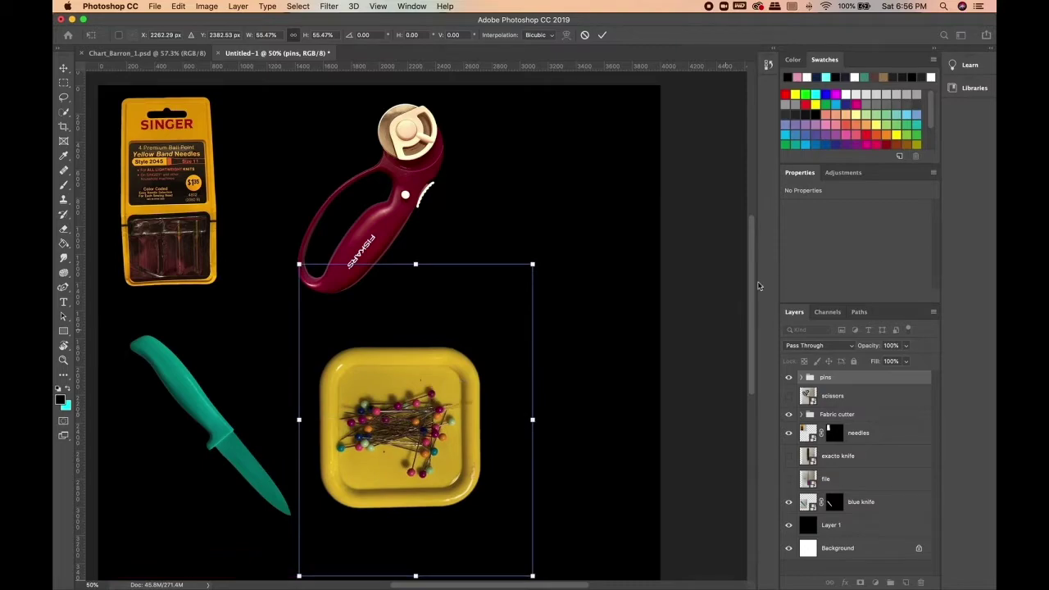
left_click(604, 39)
scroll(447, 356, "down", 5)
scroll(449, 357, "up", 5)
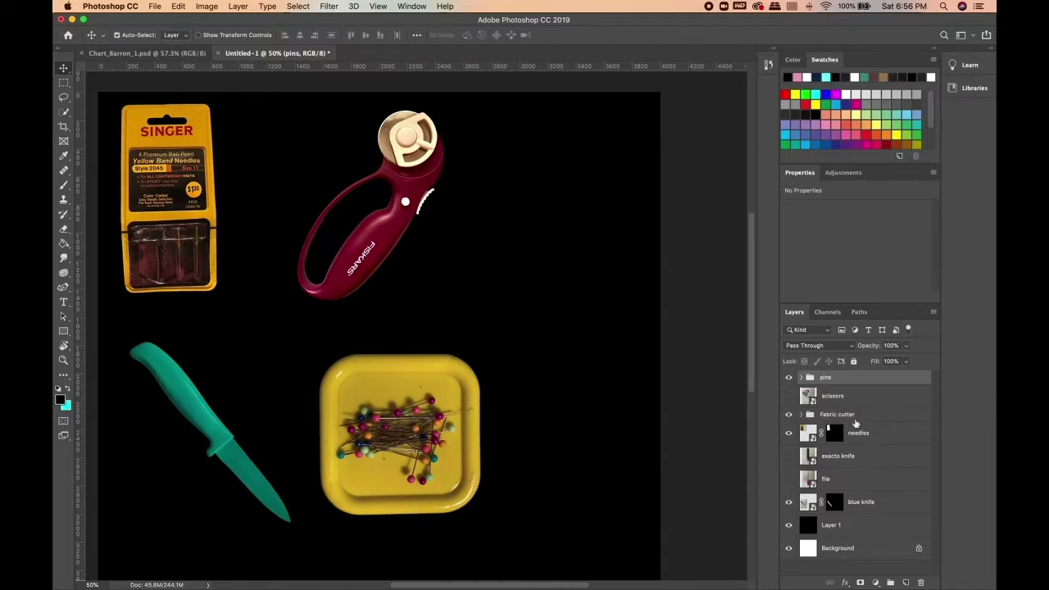
Move the file layer directly below the pins group, show it, and hide the pins group.
left_click(789, 480)
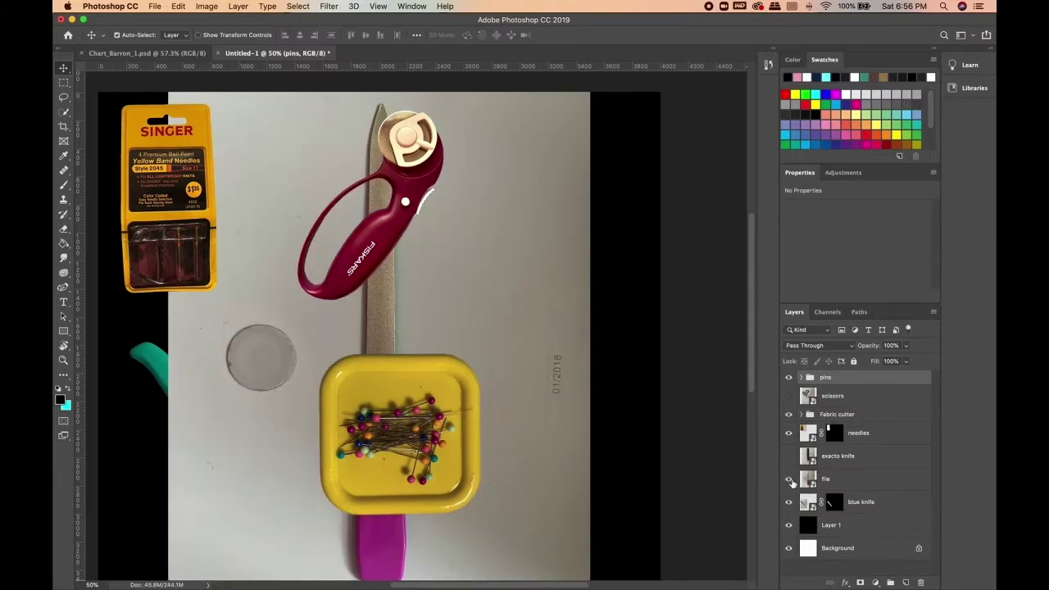
left_click(790, 480)
left_click_drag(853, 481, 849, 395)
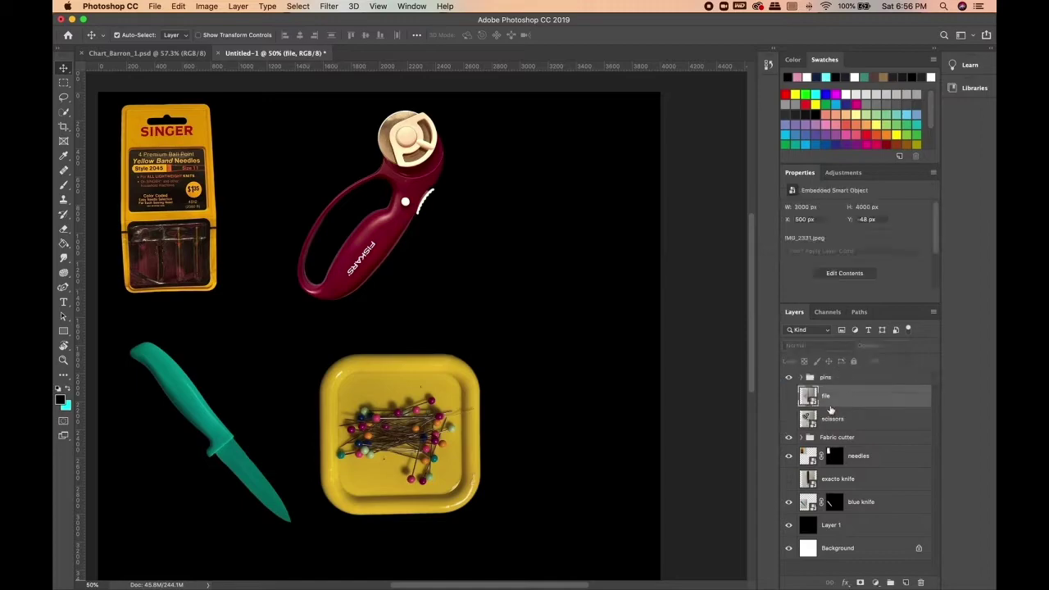
left_click(789, 397)
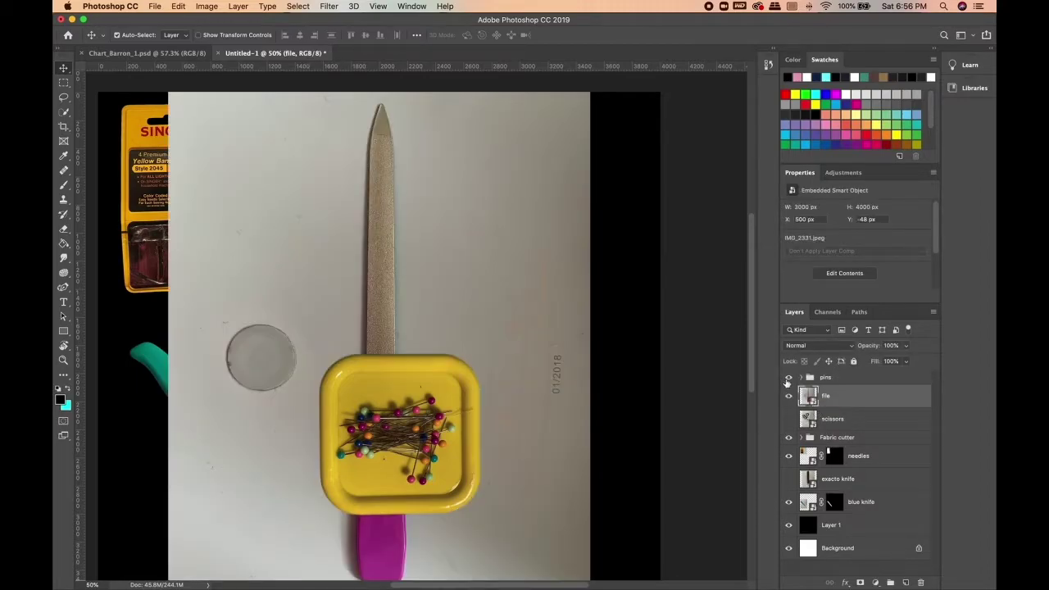
left_click(787, 379)
scroll(317, 366, "down", 3)
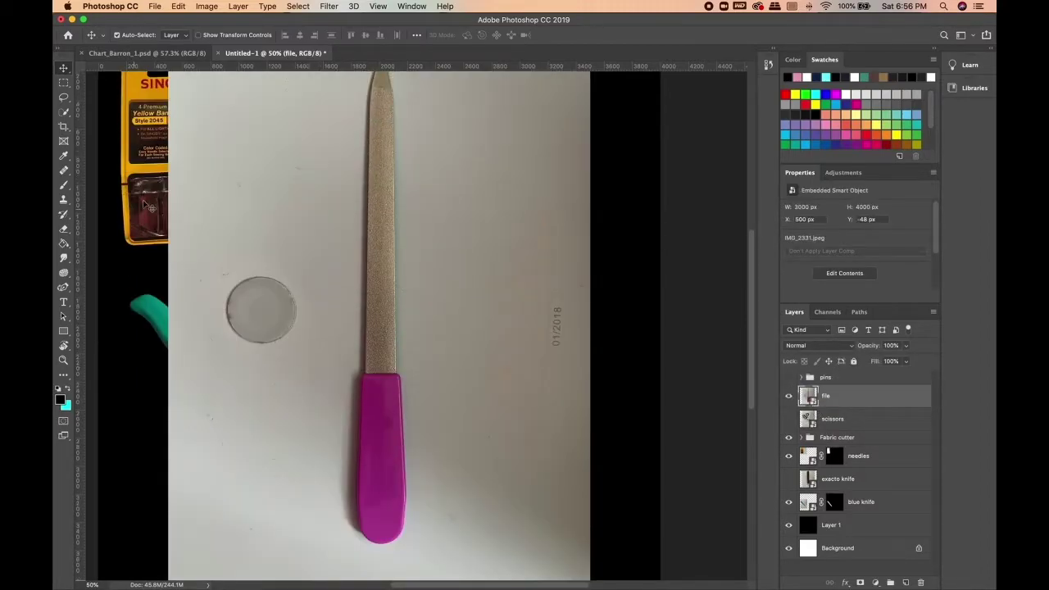
Select the whole file, blade and handle, with the Quick Selection tool, undoing and redoing uneven strokes.
left_click(63, 111)
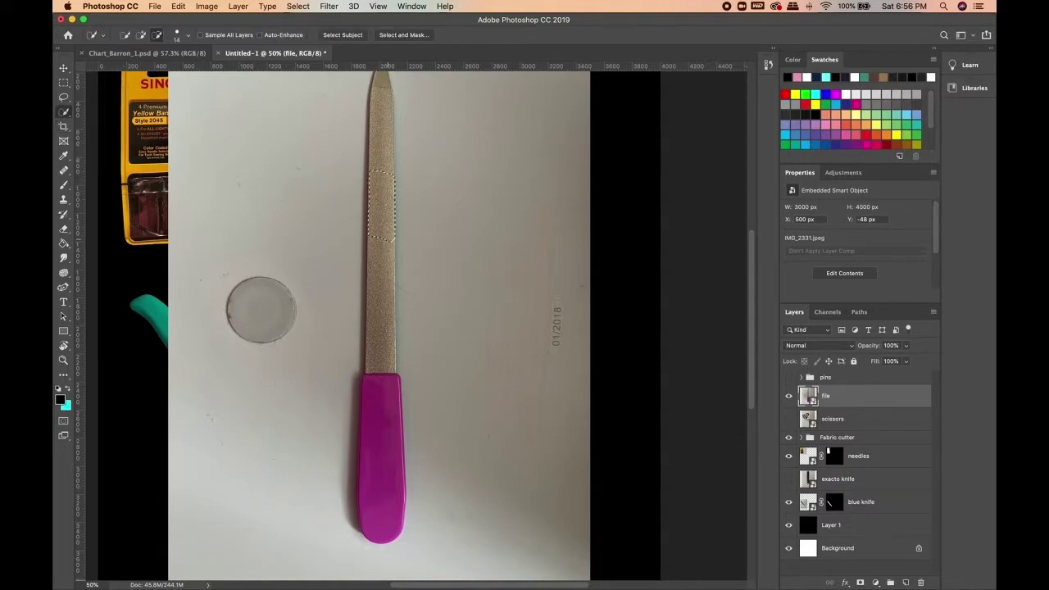
scroll(378, 326, "up", 4)
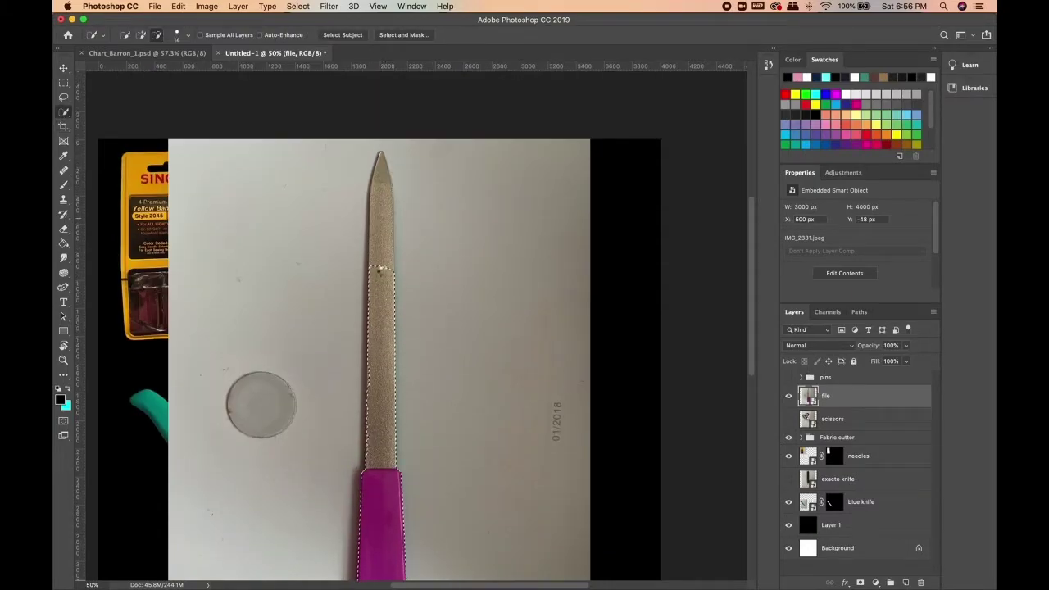
left_click(141, 35)
mouse_move(386, 282)
left_mouse_down()
mouse_move(386, 182)
mouse_move(384, 214)
left_mouse_up()
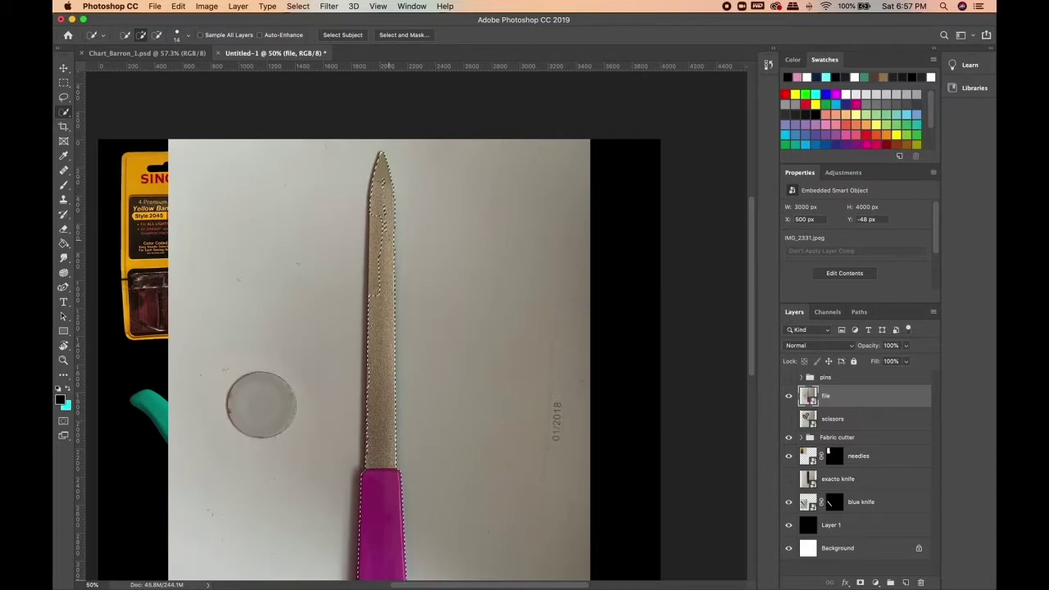
key("super+z")
key("super+z")
key("super+z")
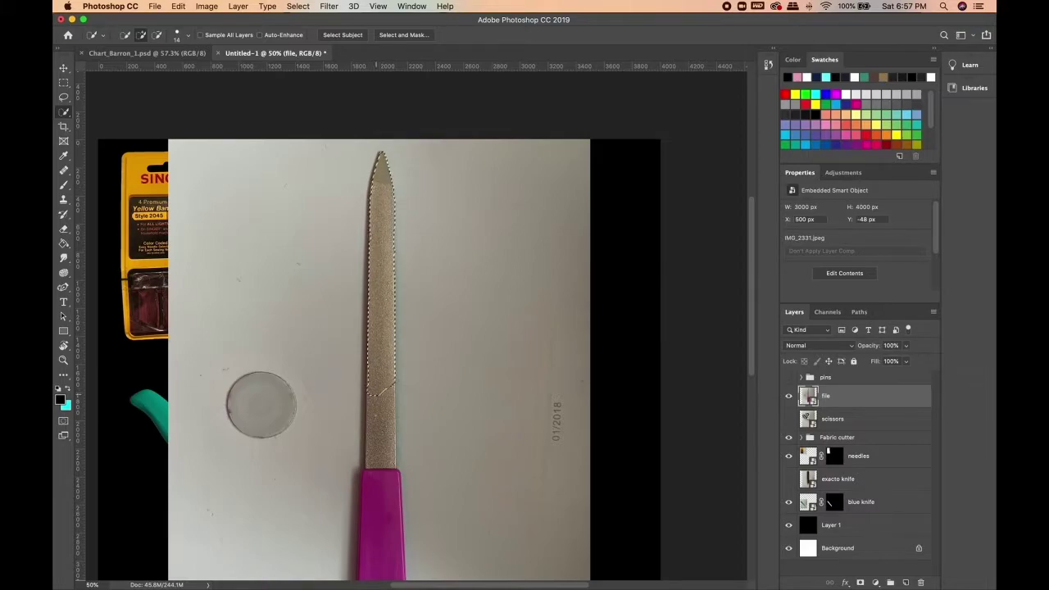
scroll(376, 561, "down", 4)
scroll(376, 561, "up", 3)
Add the missed sliver along the blade's left edge to the selection with the Polygonal Lasso, down to the handle.
key("super+plus")
key("super+plus")
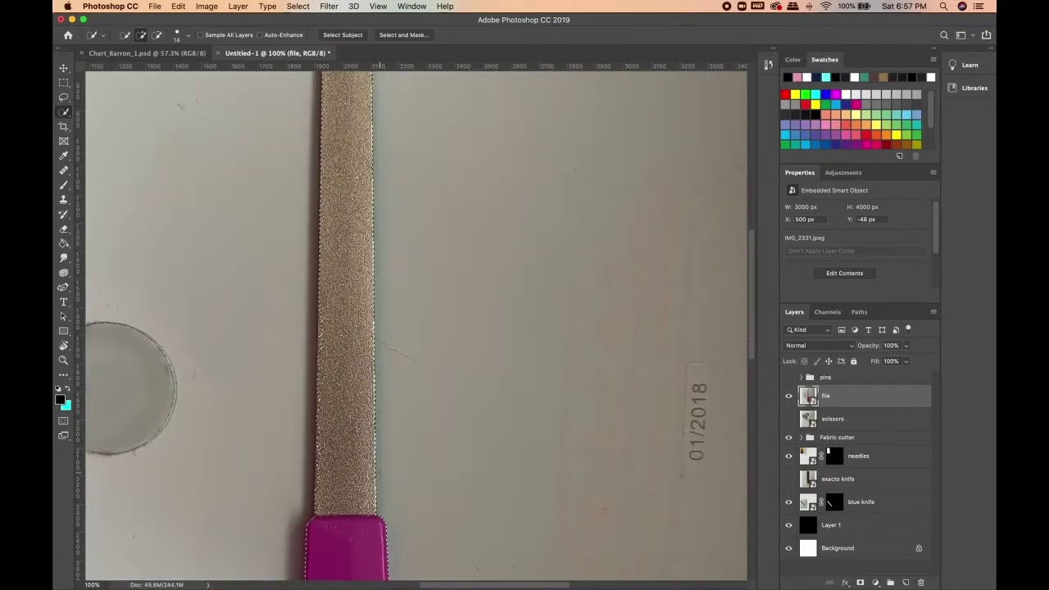
left_click(63, 97)
left_click(111, 104)
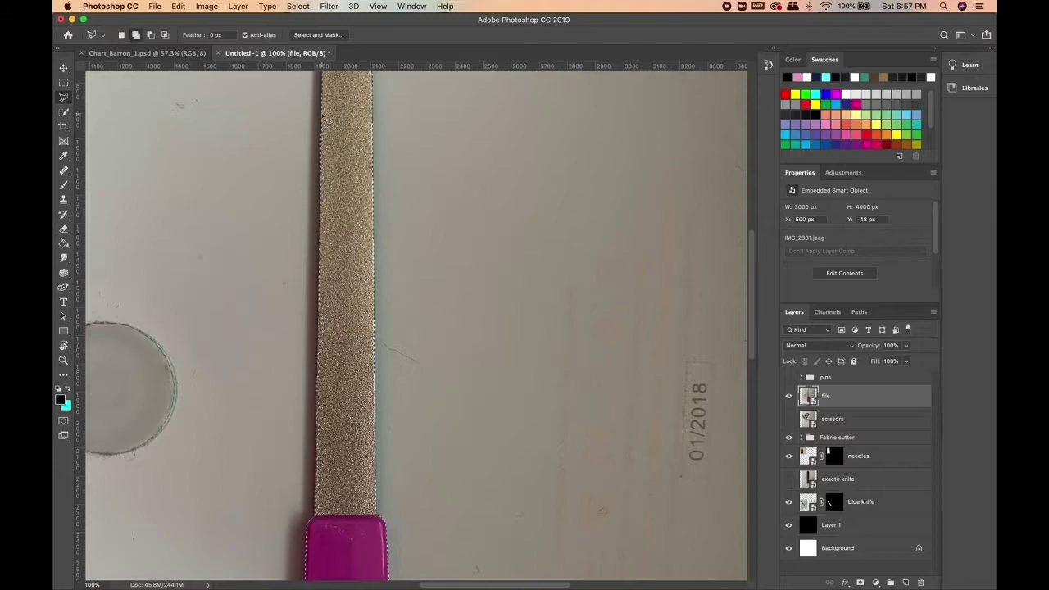
left_click(317, 433)
left_click(316, 515)
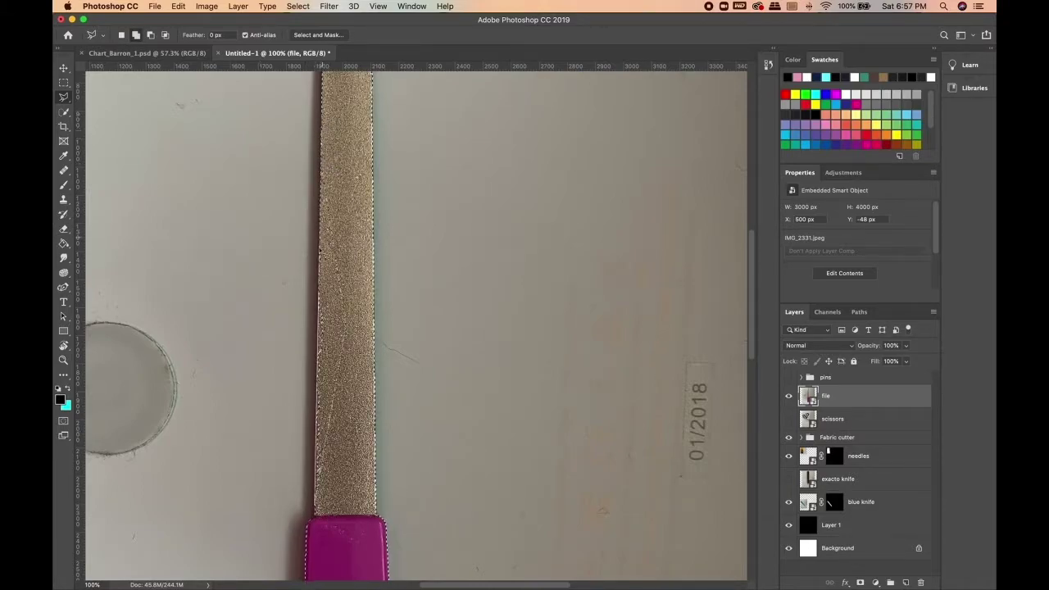
mouse_move(331, 246)
left_mouse_down()
mouse_move(389, 339)
mouse_move(382, 348)
left_mouse_up()
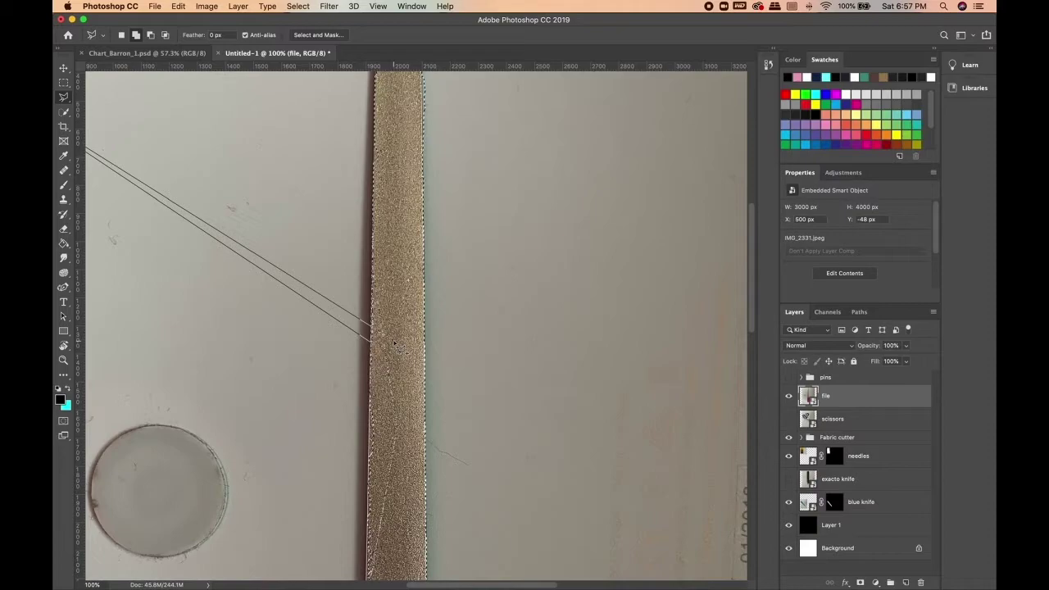
scroll(401, 368, "down", 2)
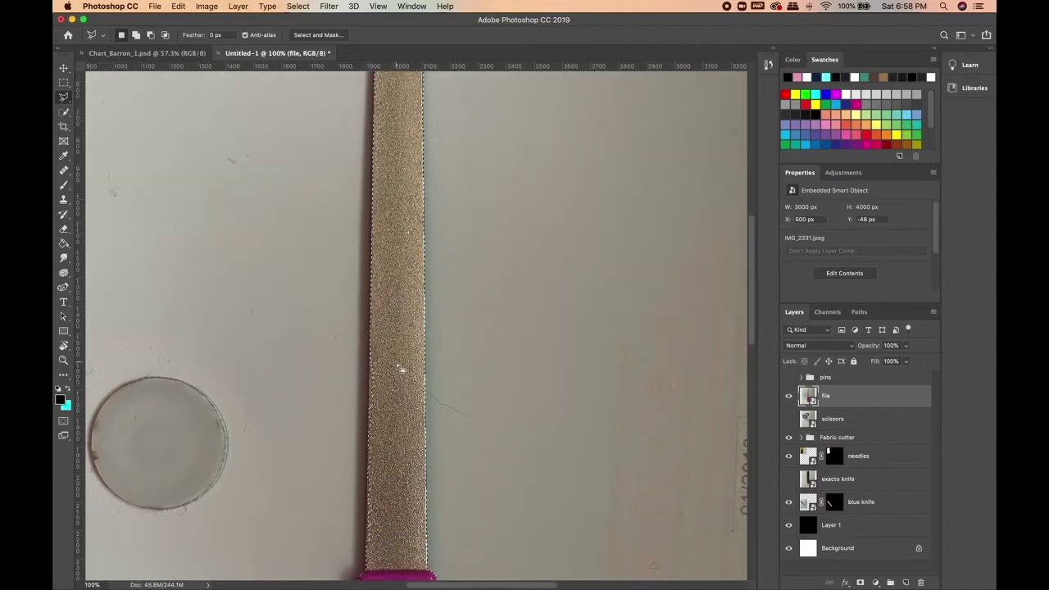
scroll(400, 368, "down", 2)
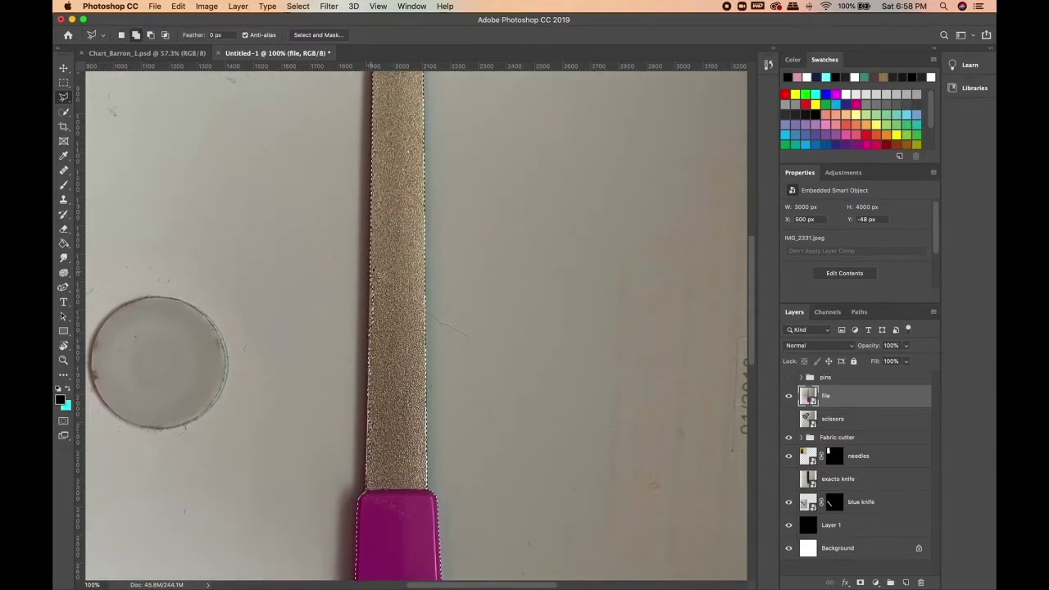
scroll(449, 304, "down", 4)
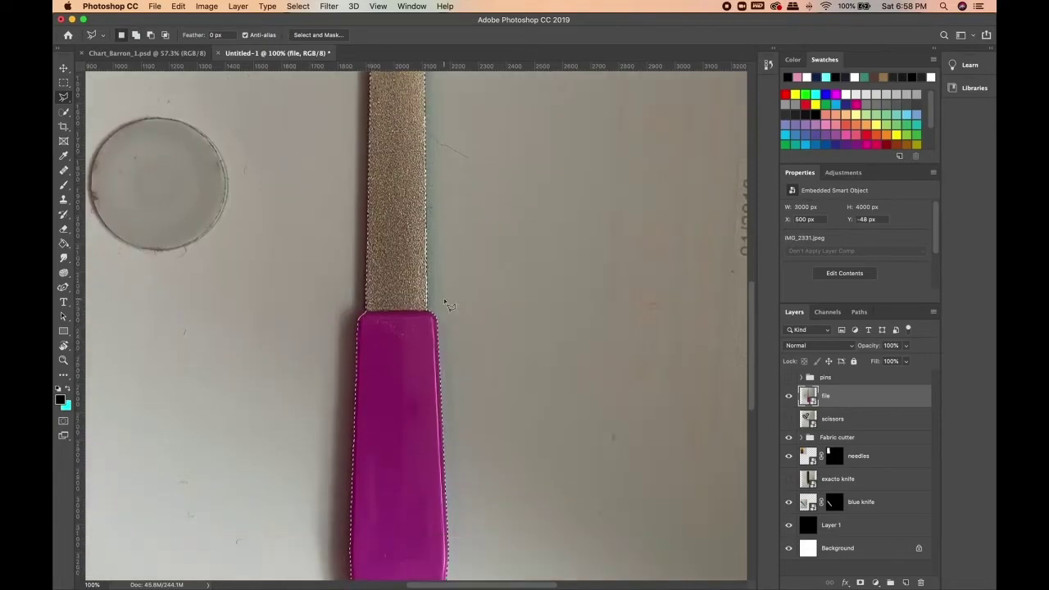
scroll(449, 304, "down", 4)
Add the missed left edge of the file's pointed tip to the selection with the Polygonal Lasso.
scroll(449, 307, "up", 15)
key("super+equal")
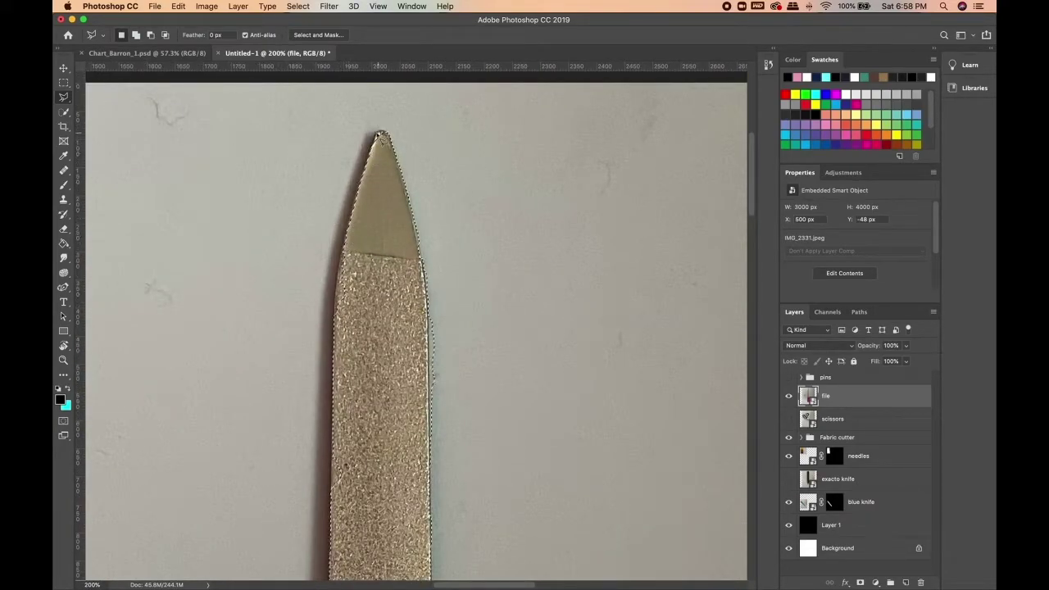
key("shift")
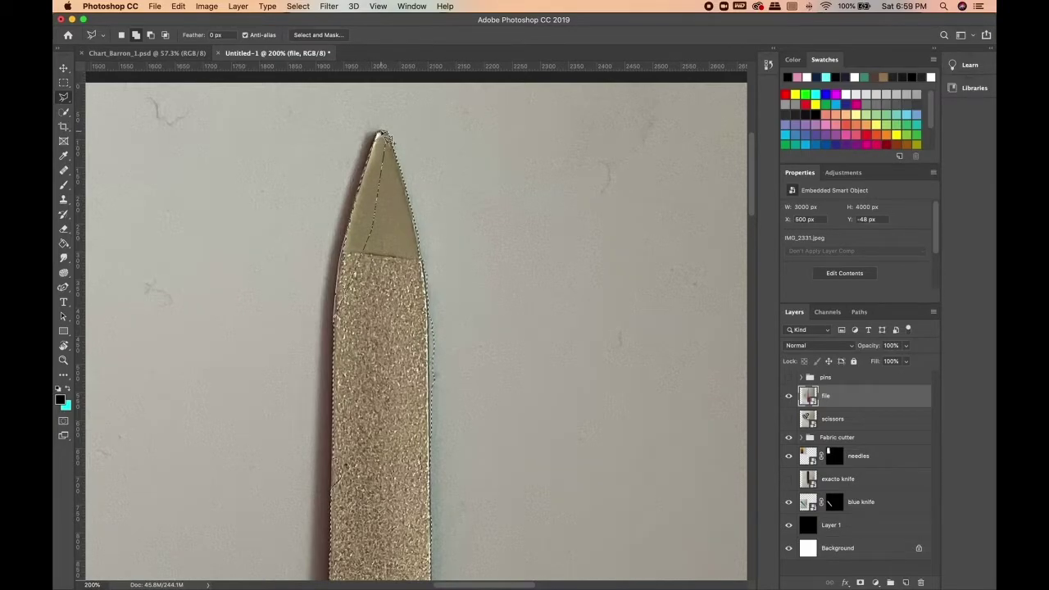
scroll(324, 285, "down", 3)
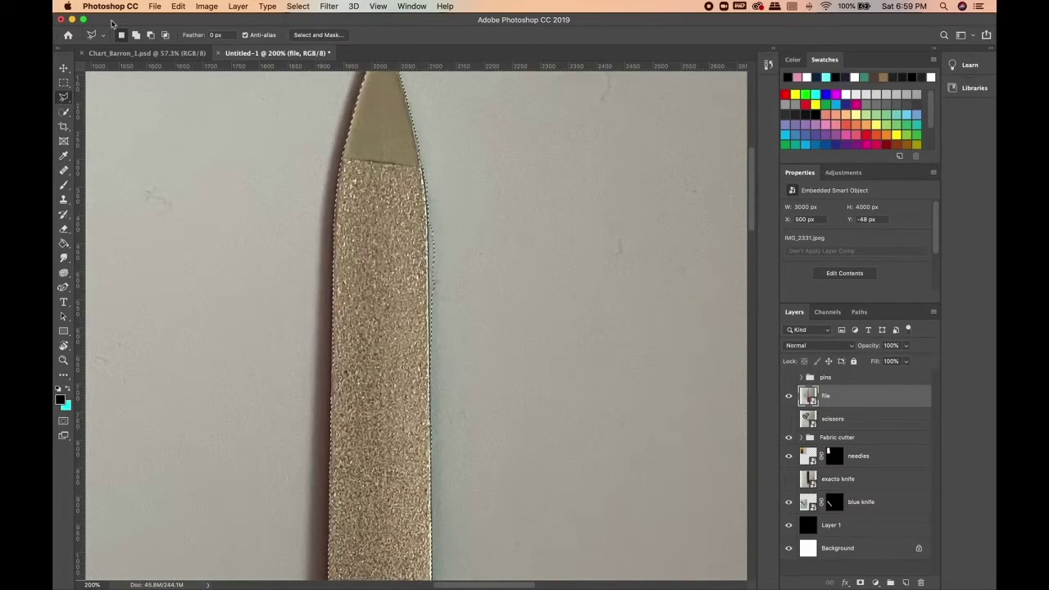
key("shift")
left_click(431, 413)
left_click(498, 270)
double_click(432, 227)
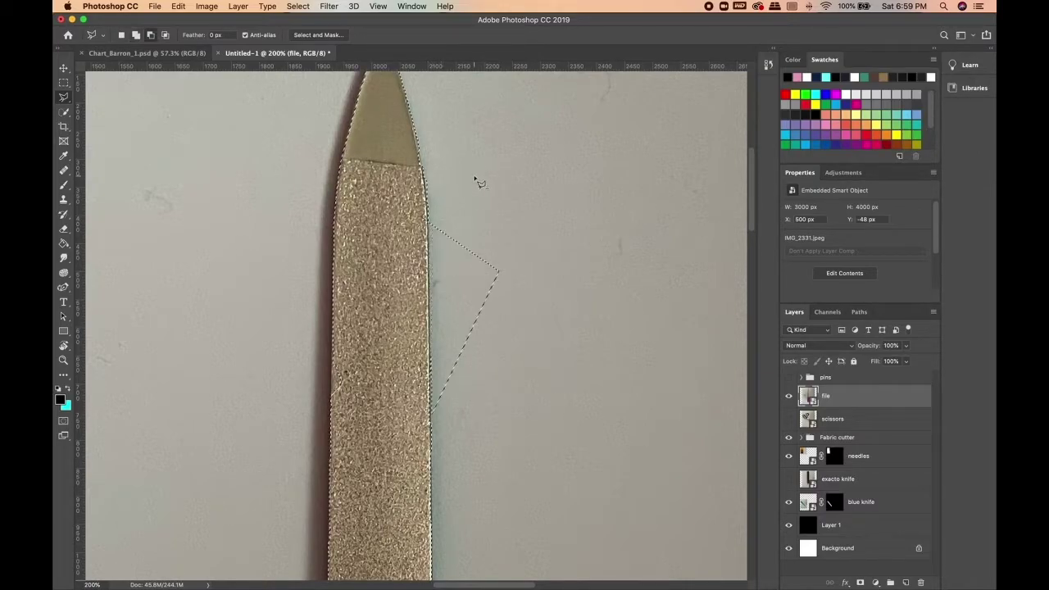
Subtract the bulge outside the blade's right edge from the selection with the Polygonal Lasso.
left_click(150, 35)
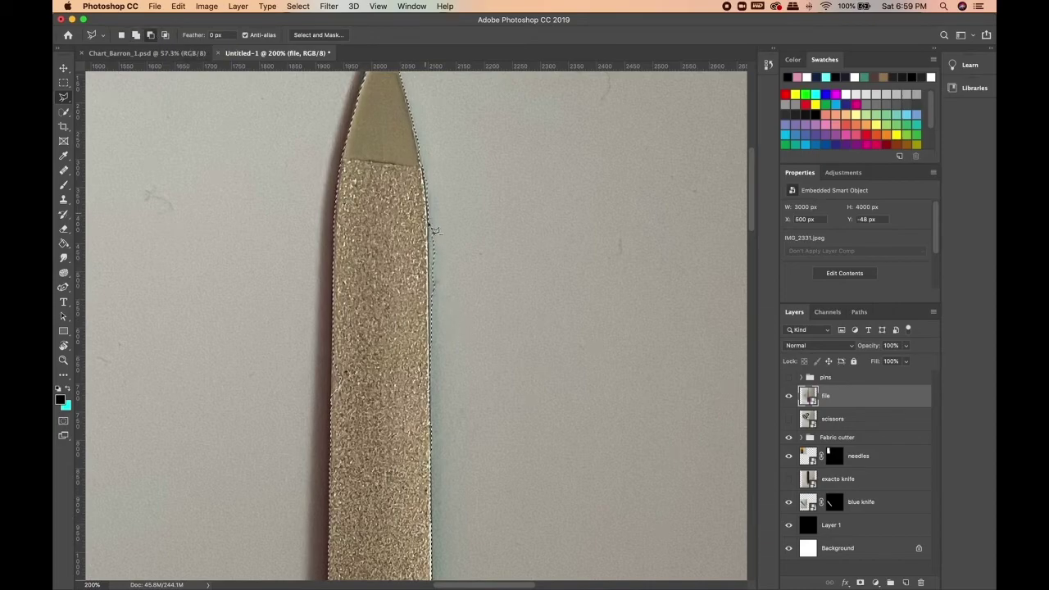
left_click(429, 426)
left_click(492, 304)
double_click(435, 229)
key("shift")
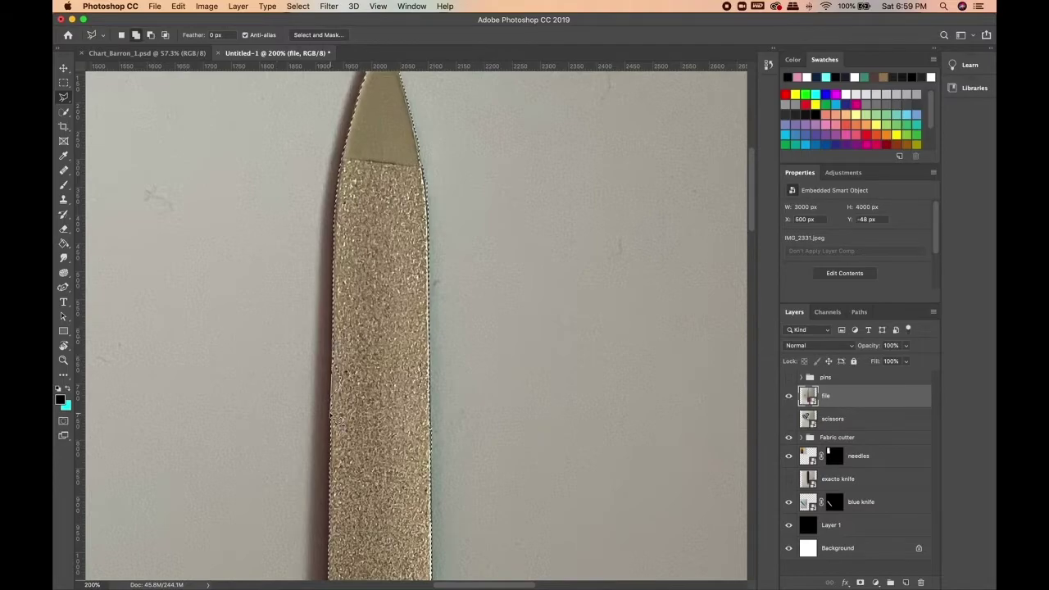
left_click(364, 307)
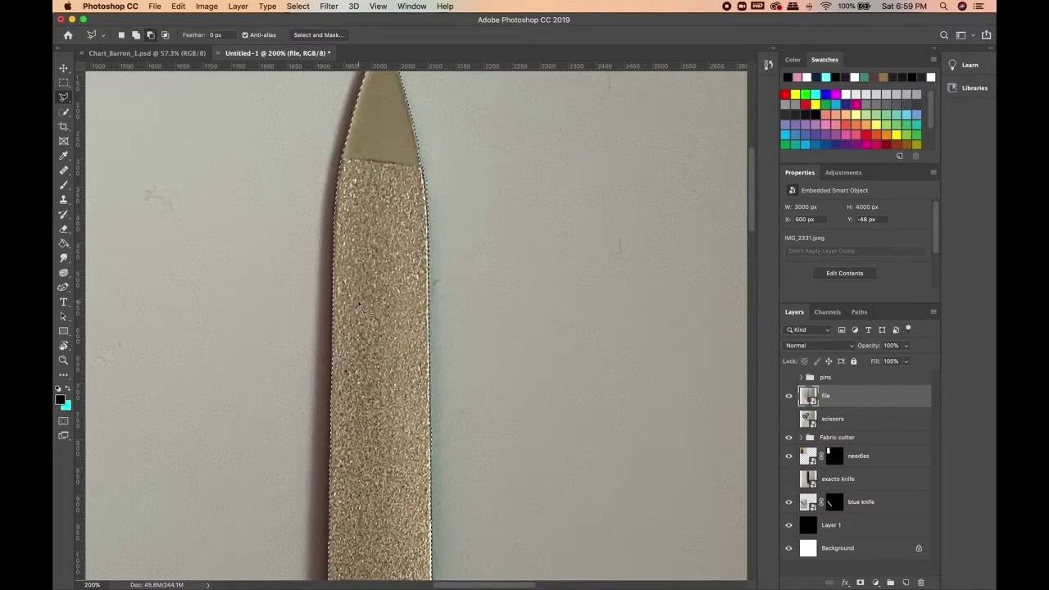
key("super+z")
Correct the selection outline along the blade's right edge just below the file's tip with the Polygonal Lasso.
scroll(364, 307, "up", 2)
key("super+plus")
left_click(422, 195, "alt")
left_click(413, 194)
left_click(414, 220)
left_click(423, 197)
key("super+z")
left_click(425, 225, "shift")
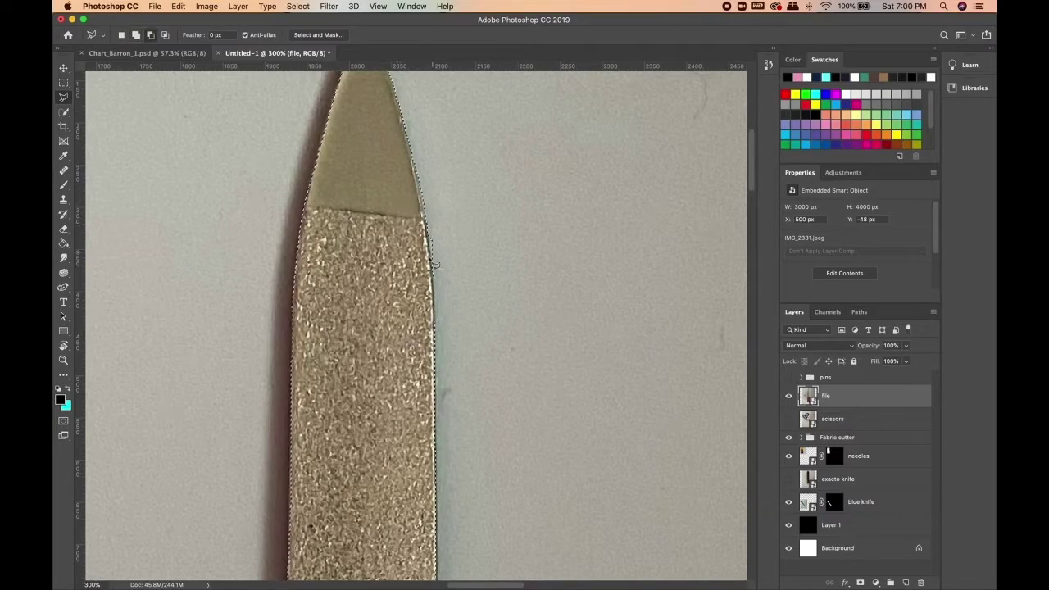
scroll(487, 239, "down", 15)
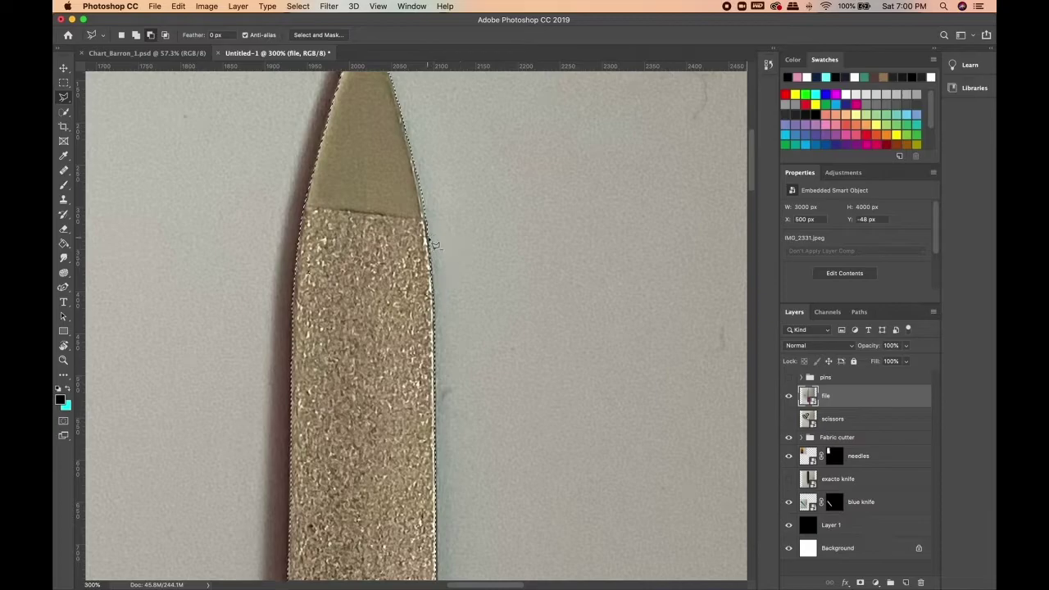
scroll(492, 238, "down", 3)
scroll(492, 237, "up", 5)
Mask the file layer to reveal only the selection, and move the cut-out file to the right of the rotary cutter.
key("super+0")
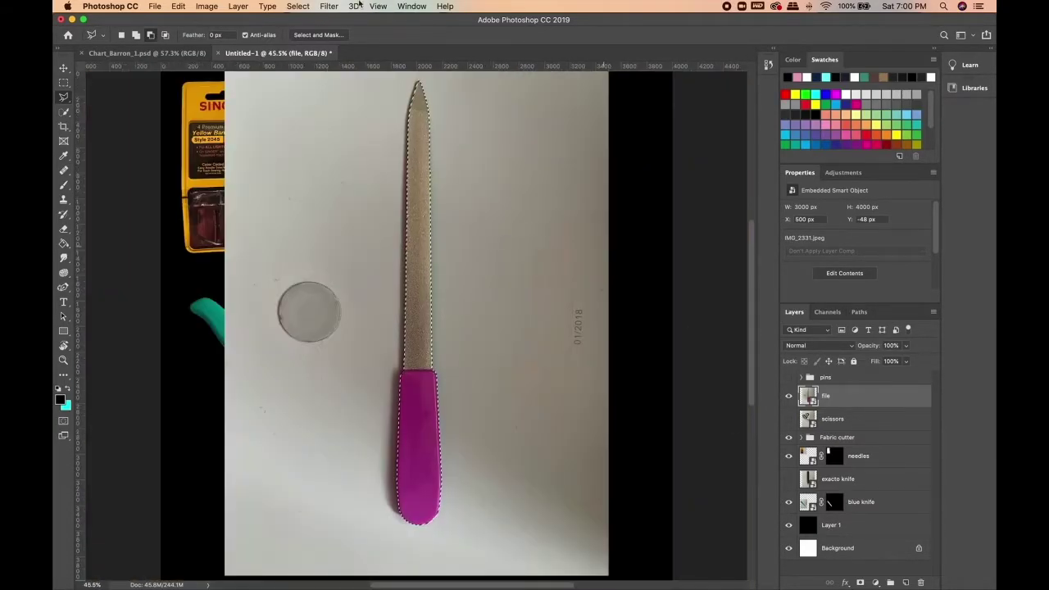
left_click(238, 6)
mouse_move(344, 185)
left_click(476, 206)
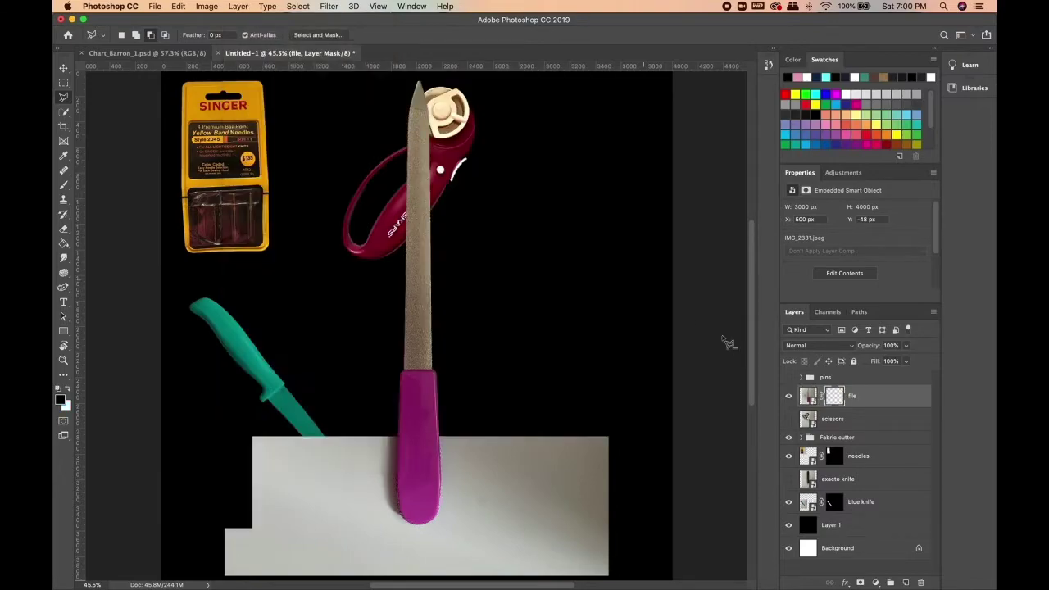
key("v")
left_click_drag(419, 305, 546, 335)
Open the file's mask in Select and Mask and fill the notch in the blade's left edge with a size 16 brush.
double_click(835, 397)
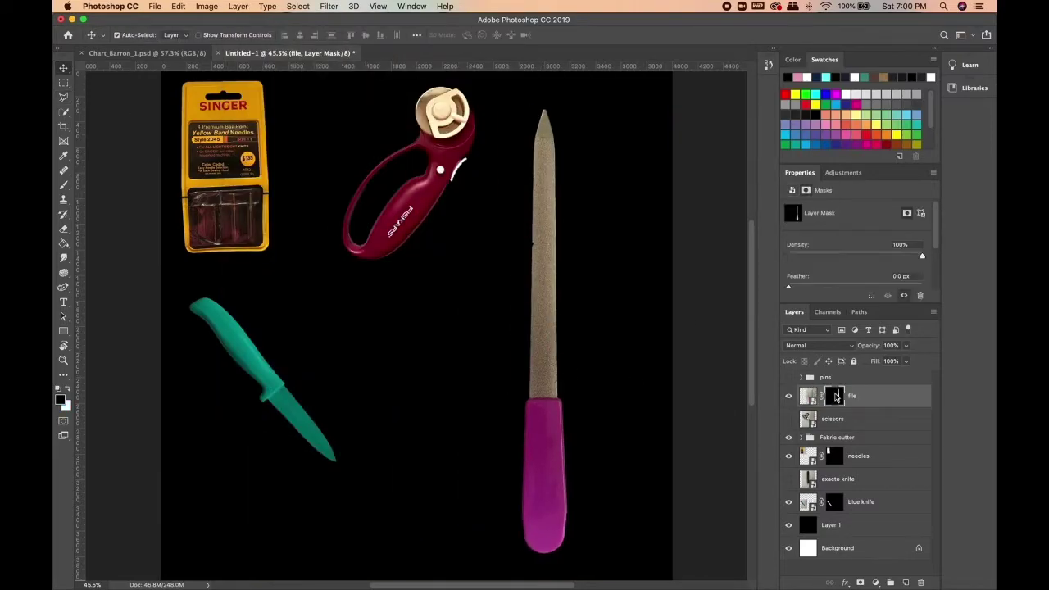
key("super+equal")
key("super+equal")
key("super+equal")
key("super+equal")
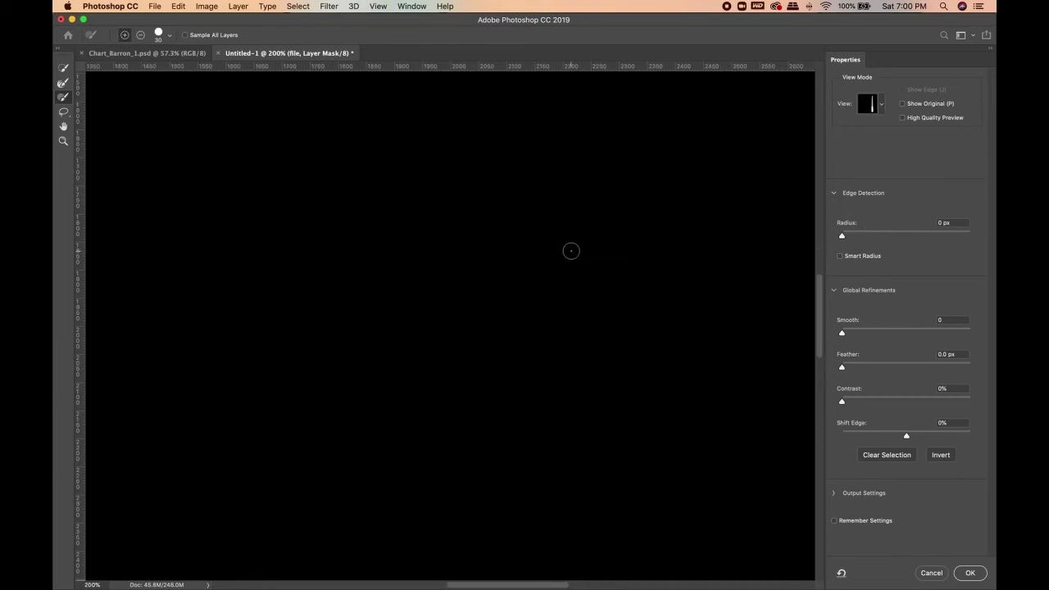
scroll(497, 295, "right", 5)
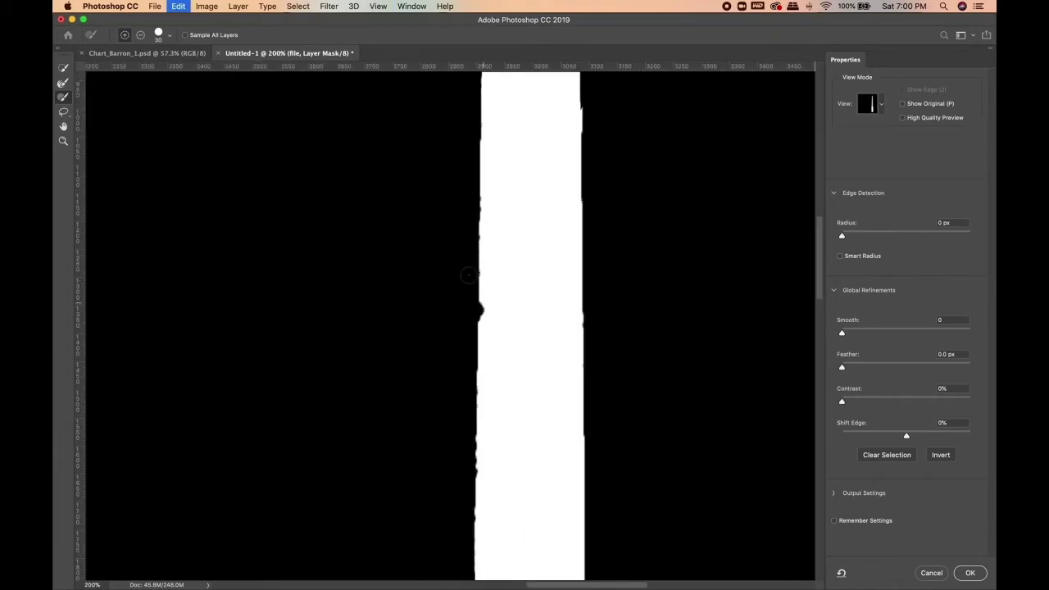
left_click(170, 36)
left_click_drag(118, 66, 114, 65)
left_click(486, 305)
scroll(541, 320, "up", 5)
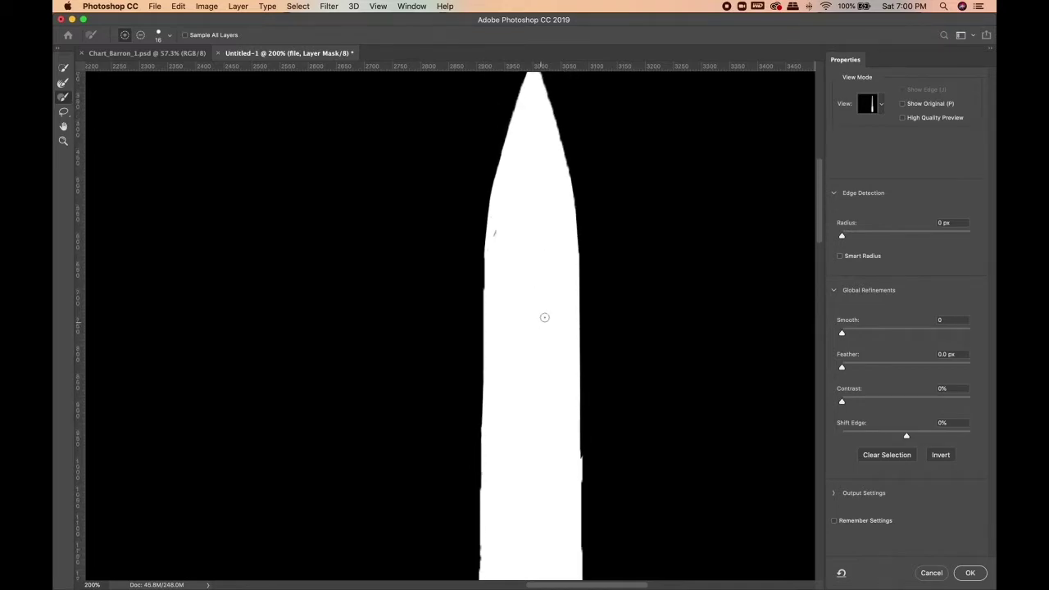
Set the mask's Smooth to 63, and switch the brush to subtract mode at size 11.
left_click_drag(842, 333, 855, 333)
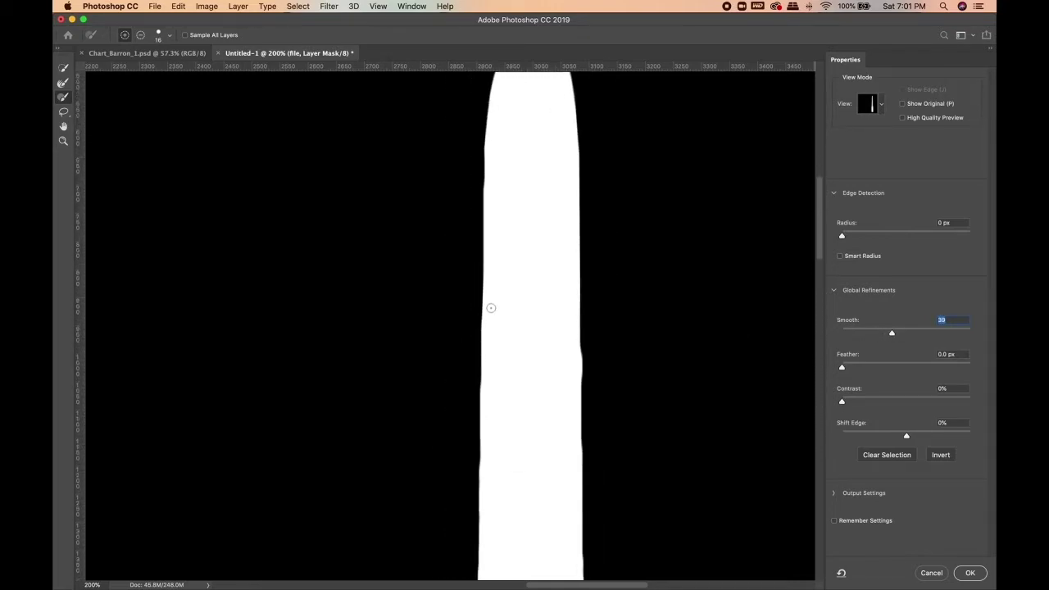
left_click(141, 35)
key("super+z")
key("z")
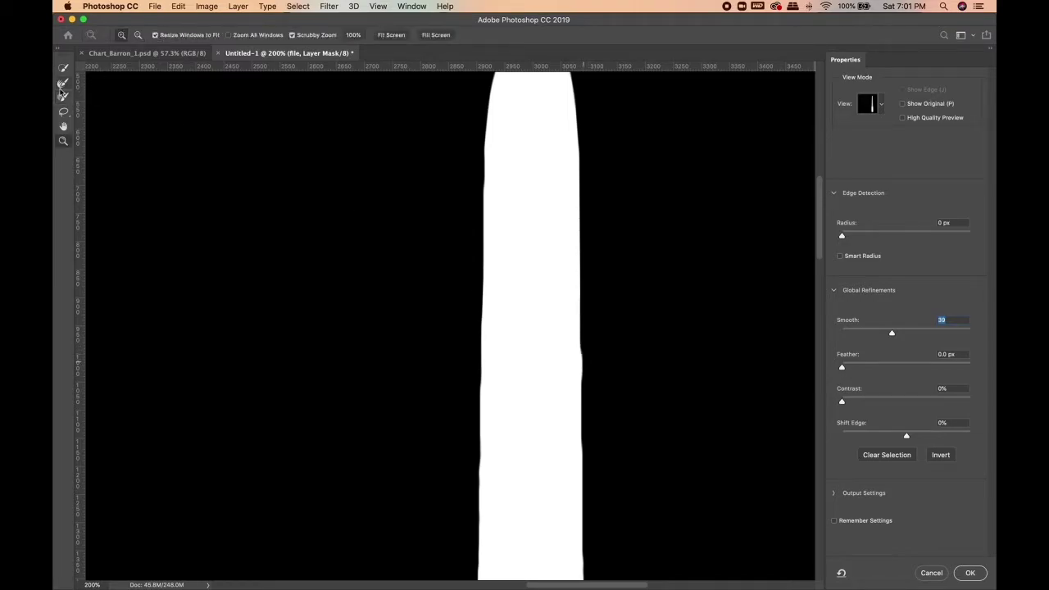
left_click(63, 68)
left_click(63, 97)
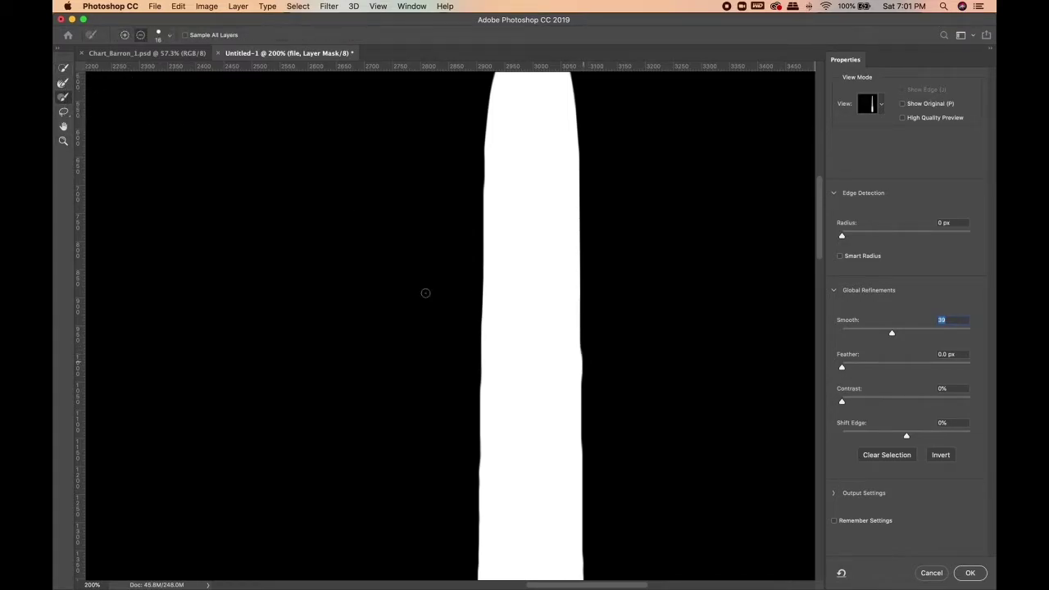
left_click(170, 36)
key("Return")
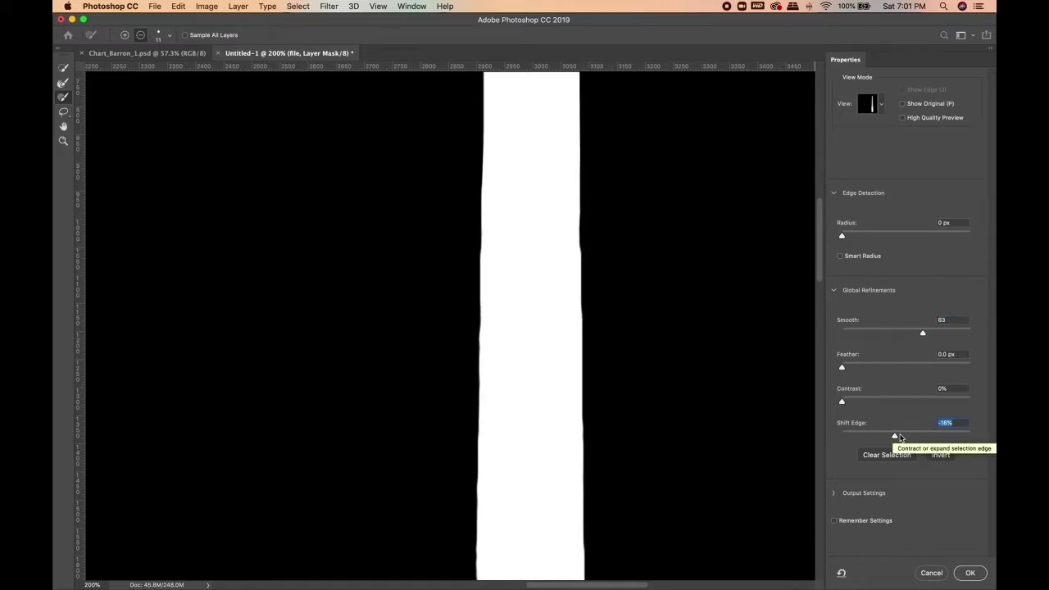
Preview the mask On Black and set Smooth to 85, Feather to 0.7 px and Shift Edge to -52%.
left_click(880, 104)
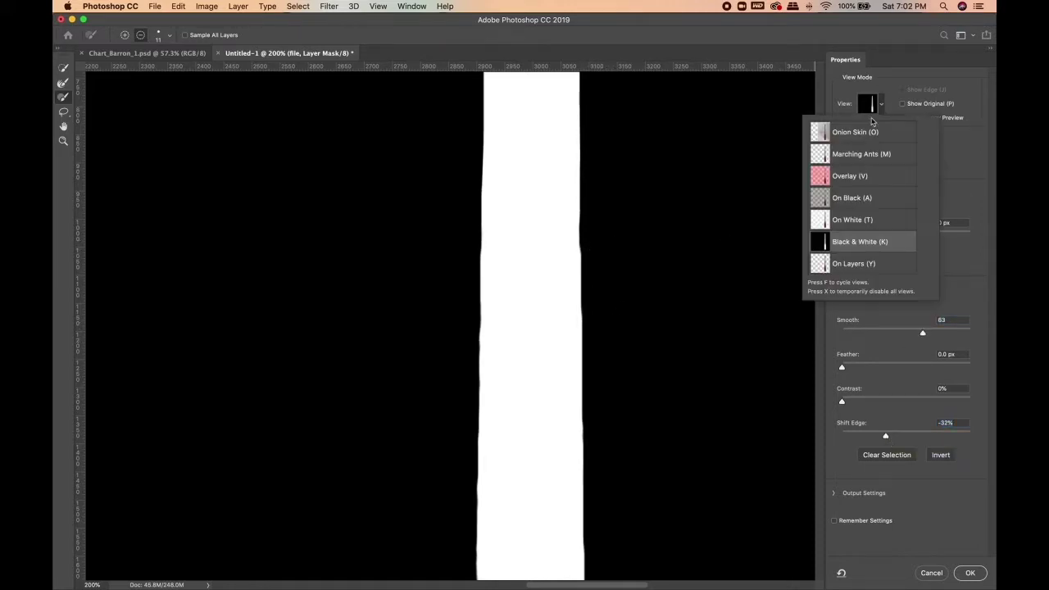
left_click(868, 385)
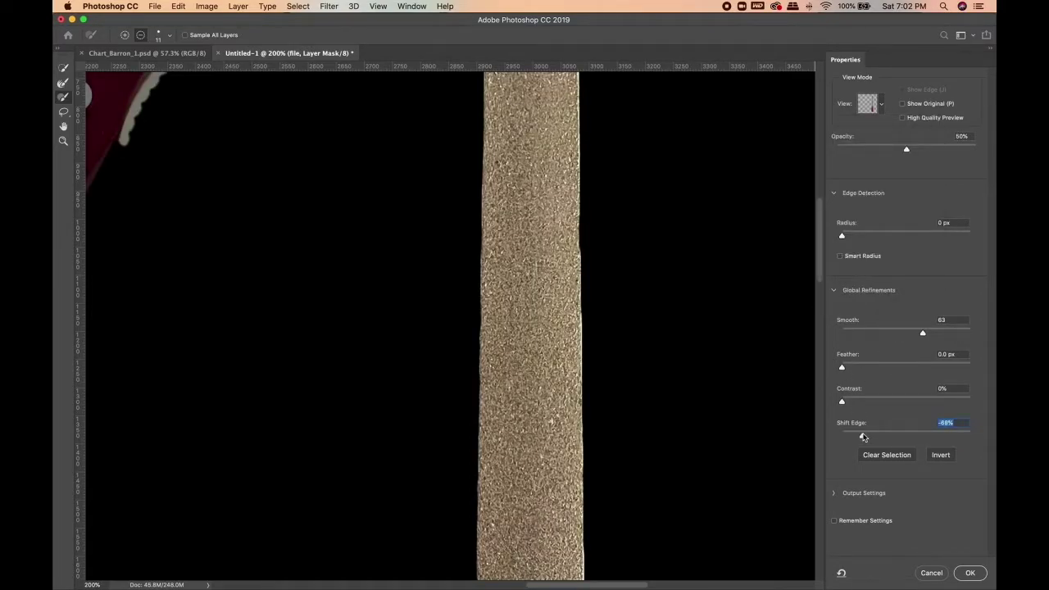
left_click(852, 366)
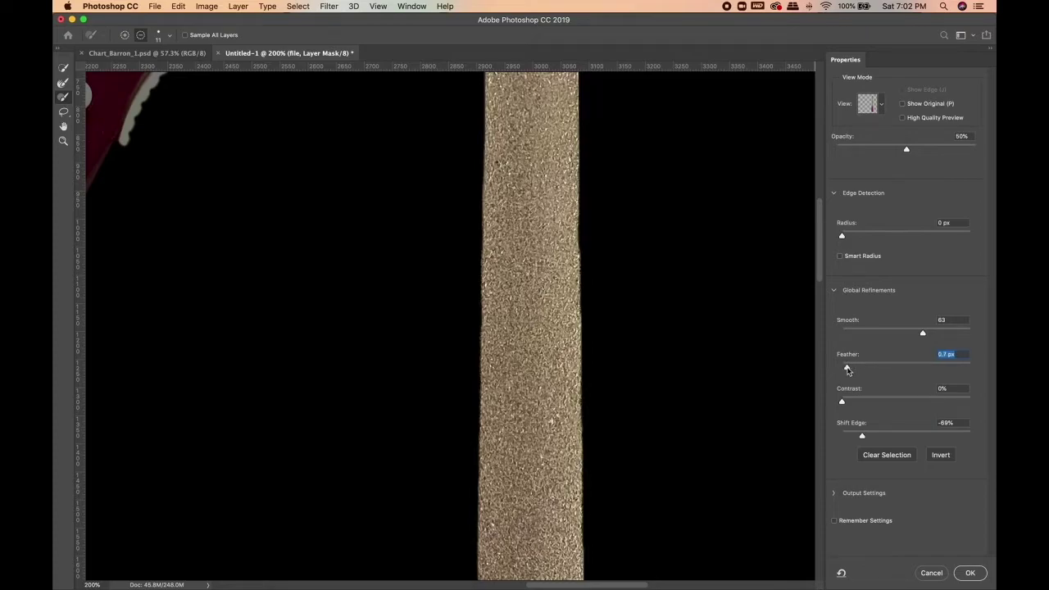
left_click(873, 435)
left_click(952, 333)
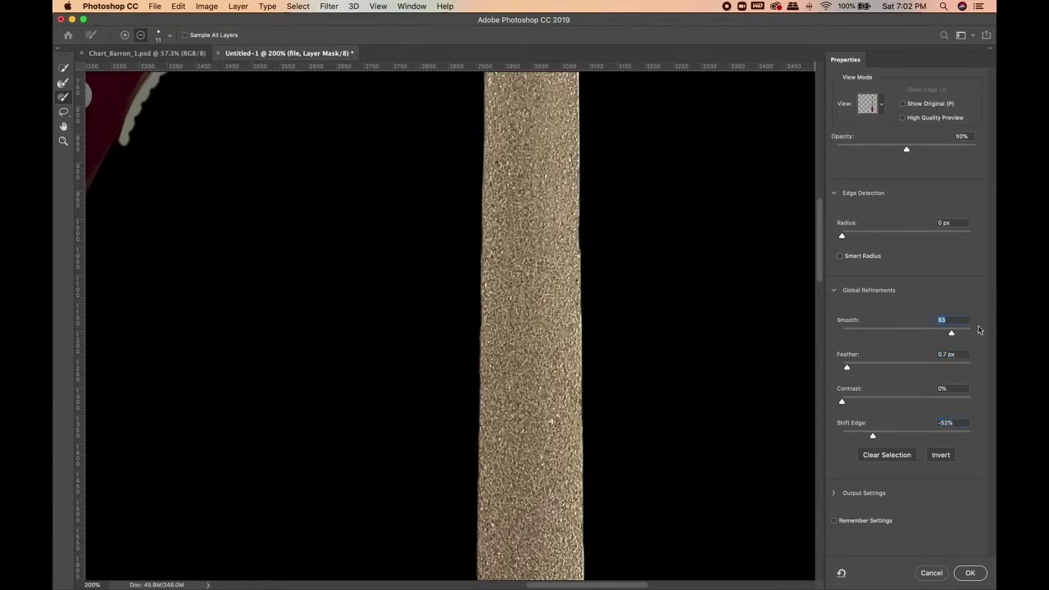
Add the missed sliver on the upper part of the blade's right edge to the mask with the Polygonal Lasso.
scroll(604, 331, "up", 5)
scroll(607, 331, "down", 15)
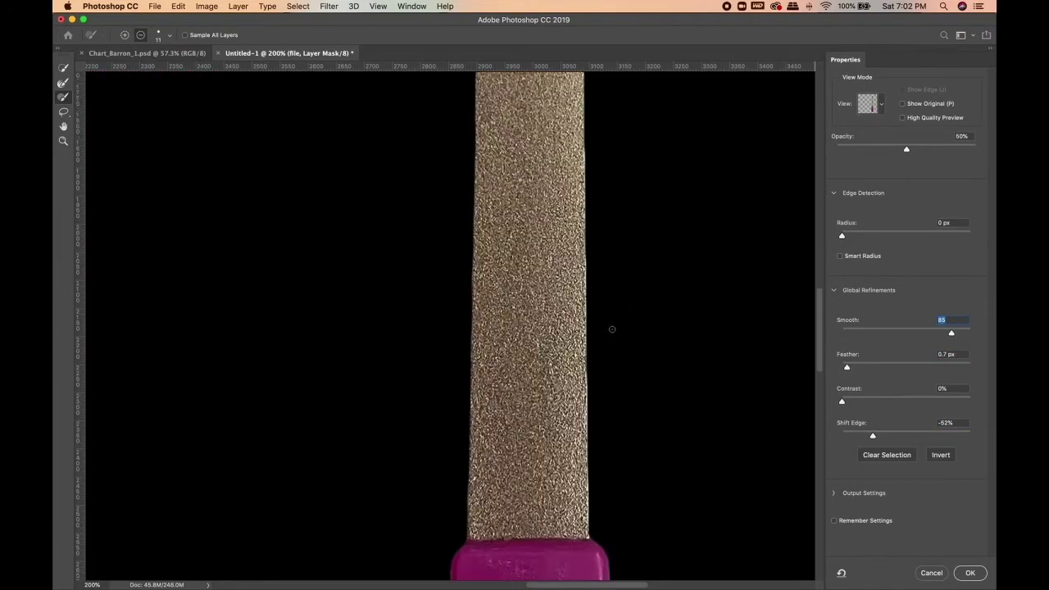
scroll(612, 332, "up", 8)
scroll(622, 328, "down", 4)
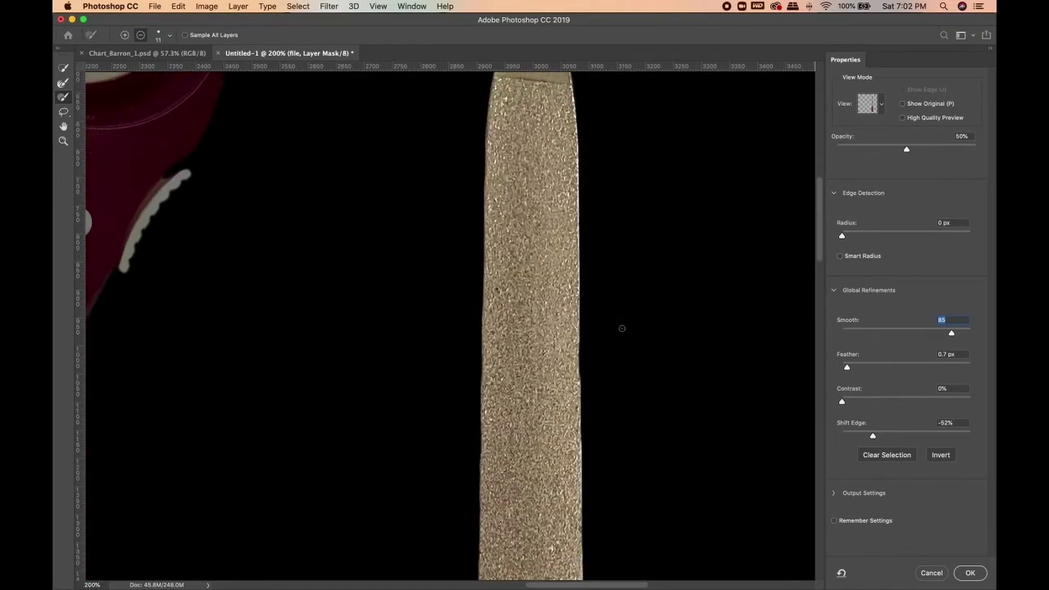
left_click(63, 112)
mouse_move(585, 307)
left_mouse_down()
mouse_move(583, 415)
mouse_move(561, 344)
mouse_move(585, 311)
left_mouse_up()
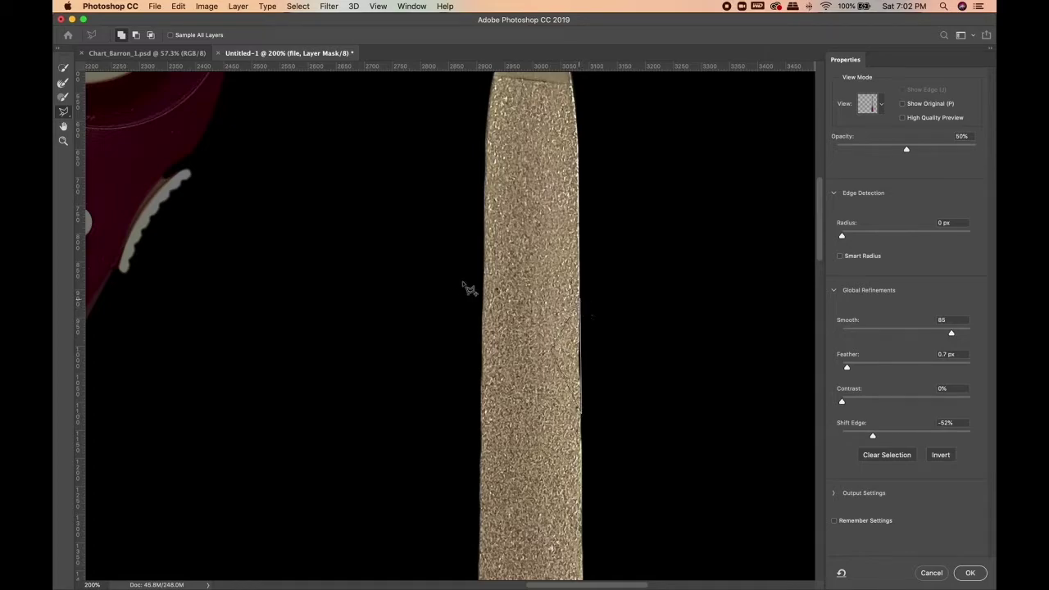
scroll(592, 316, "down", 6)
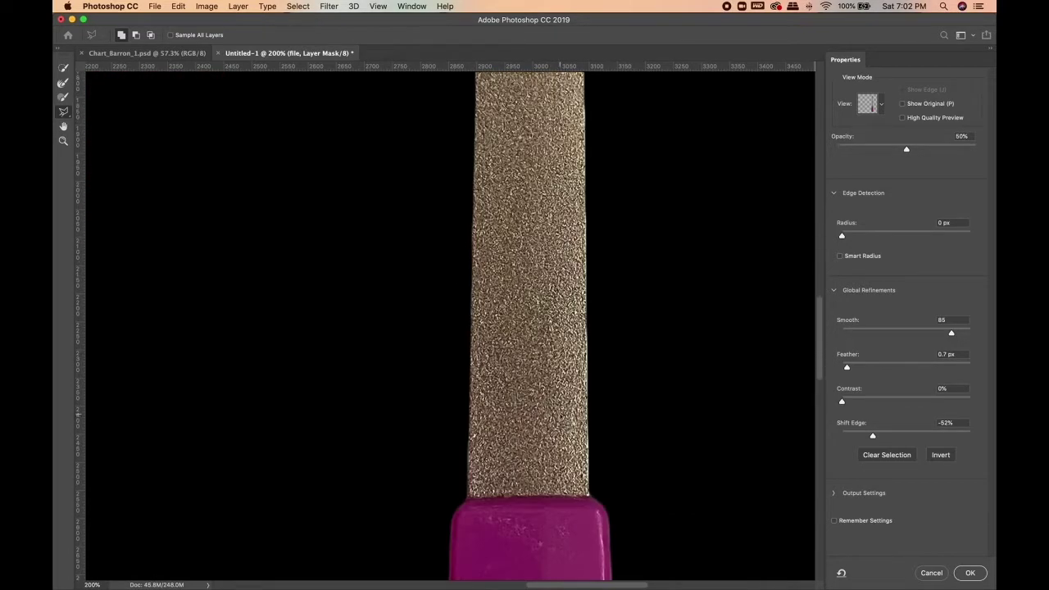
Straighten the blade's right edge down to the handle by adding a long strip to the mask with the Polygonal Lasso.
key("super+minus")
scroll(567, 421, "up", 5)
left_click(511, 570)
mouse_move(510, 158)
left_mouse_down()
mouse_move(513, 138)
mouse_move(504, 273)
mouse_move(518, 575)
left_mouse_up()
left_click(512, 569)
scroll(571, 430, "up", 4)
scroll(571, 430, "down", 8)
scroll(572, 430, "up", 5)
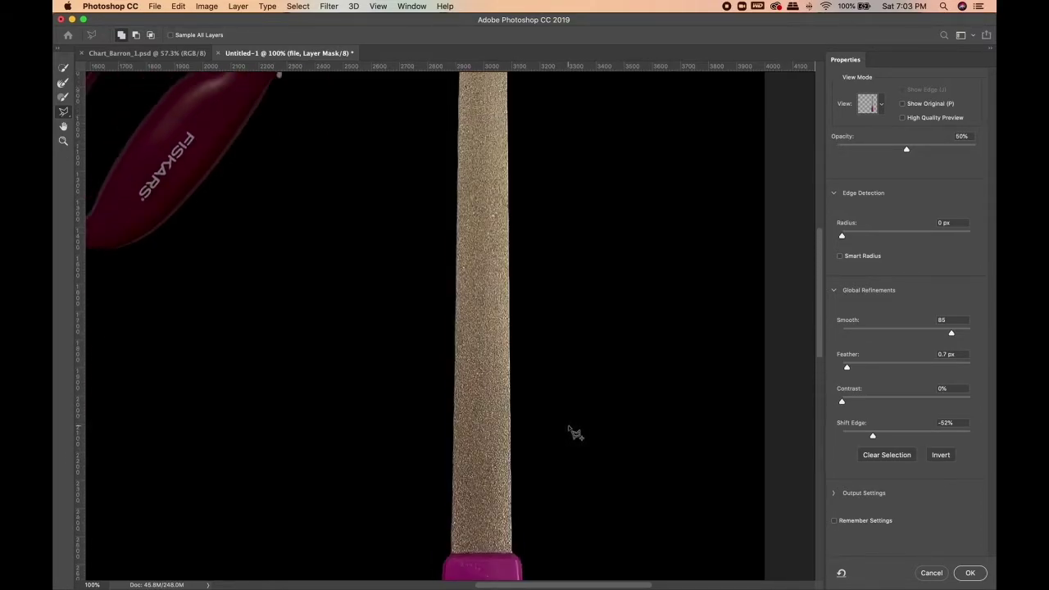
Straighten the left and right edges of the magenta handle by adding Polygonal Lasso areas to the mask.
scroll(572, 430, "up", 3)
scroll(571, 430, "down", 7)
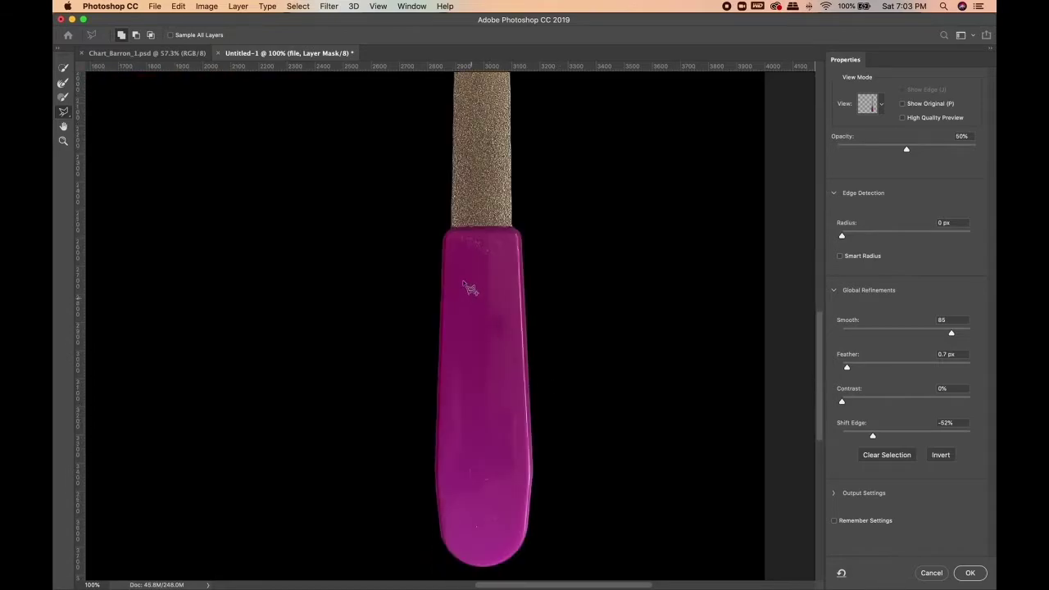
left_click(444, 242)
left_click(435, 473)
left_click(472, 473)
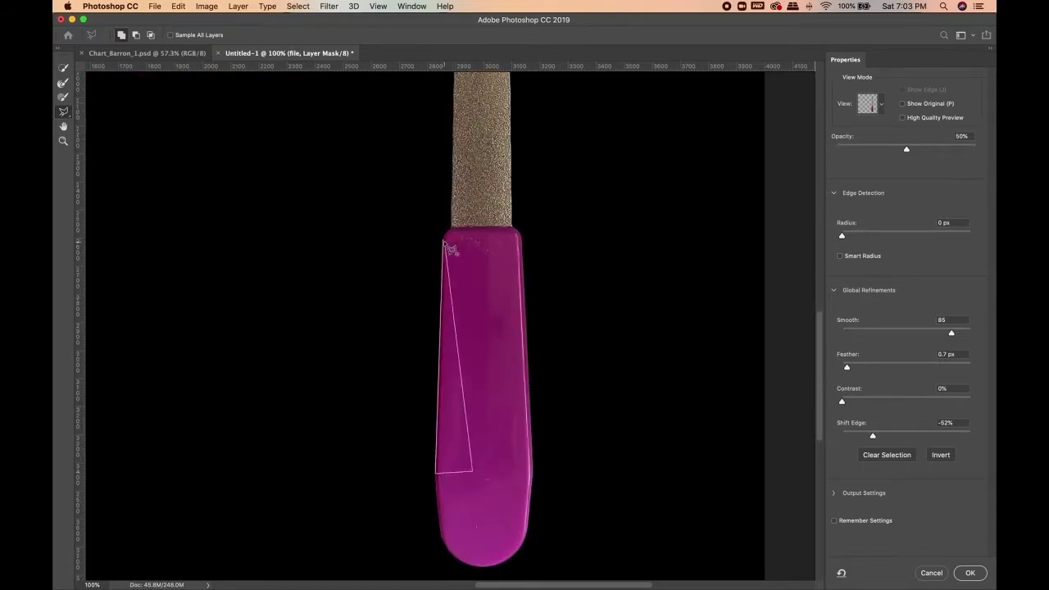
left_click(444, 244)
left_click(523, 245)
left_click(533, 474)
left_click(495, 482)
left_click(526, 246)
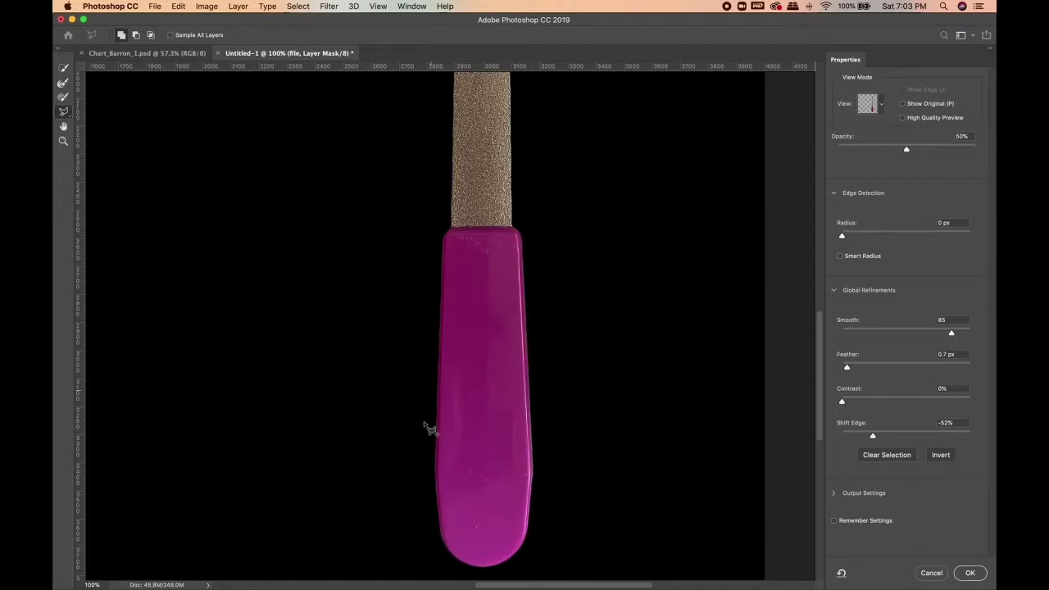
Add the lower right edge of the handle, below its widest point, to the mask with the Polygonal Lasso.
scroll(459, 459, "down", 3)
scroll(479, 477, "up", 3)
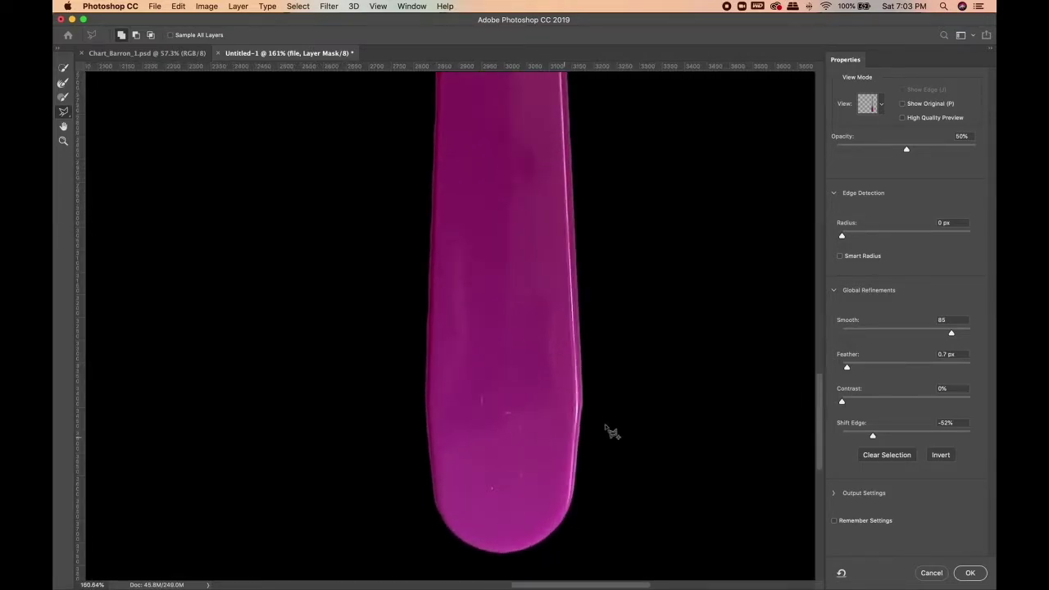
left_click(581, 444)
left_click(580, 497)
left_click(582, 403)
Set Shift Edge to -57% and apply the refined mask to the file.
scroll(534, 401, "up", 5)
scroll(534, 401, "up", 3)
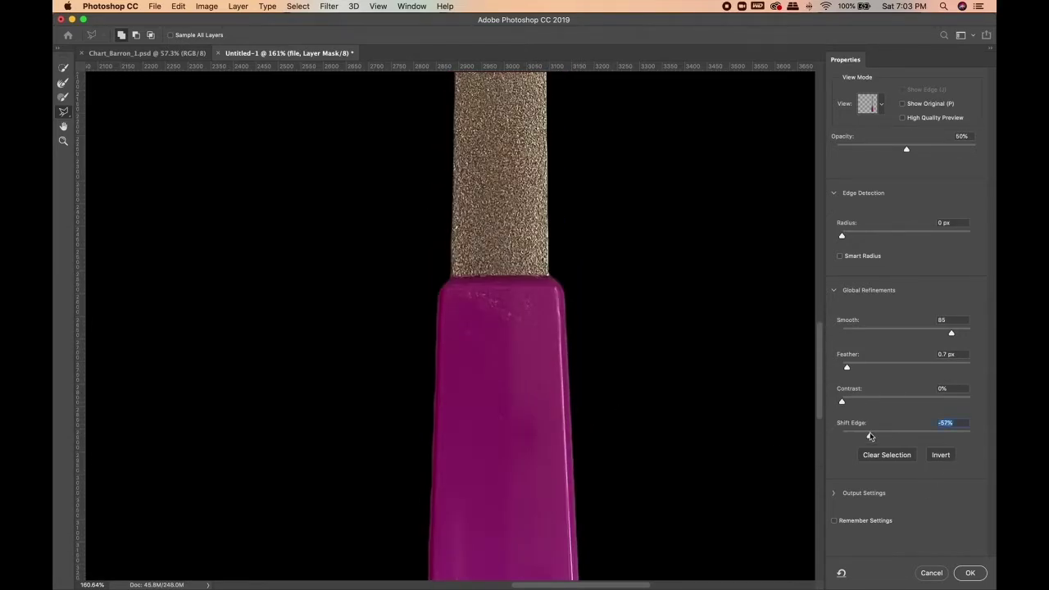
scroll(480, 380, "down", 5)
scroll(480, 380, "up", 10)
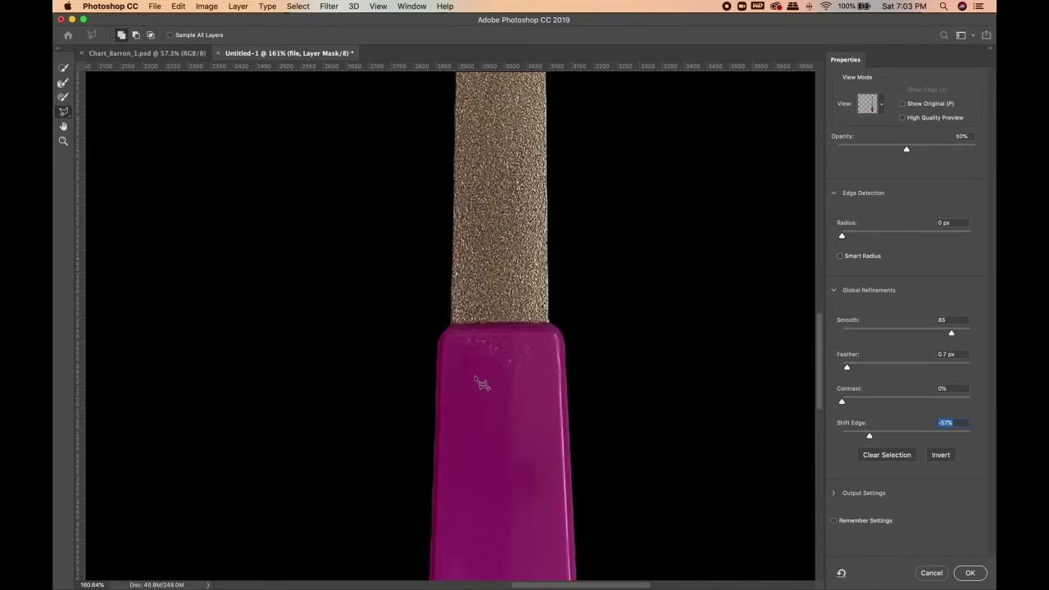
key("Return")
key("super+0")
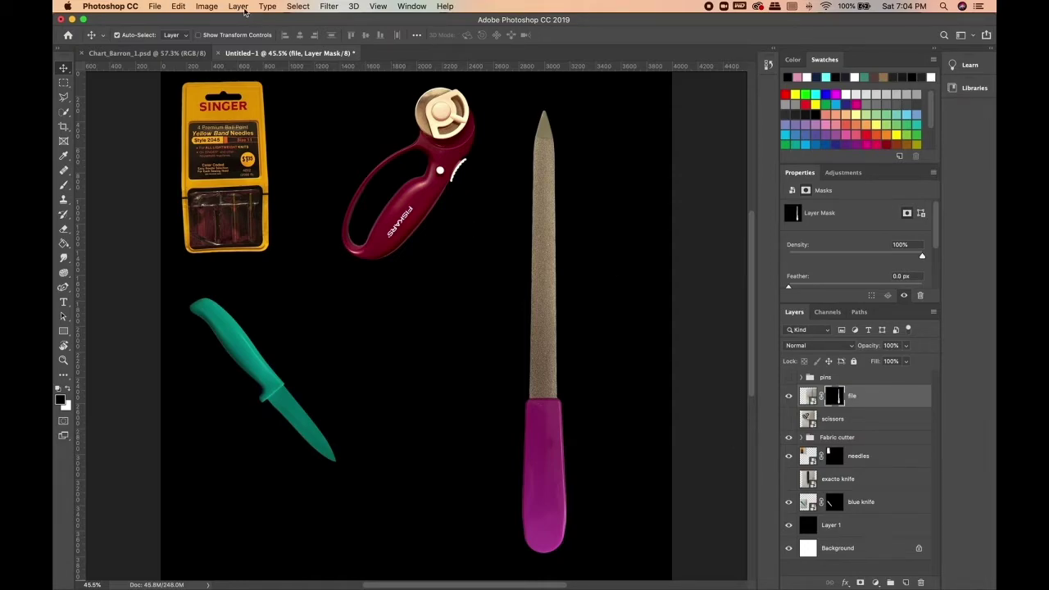
Try a Color Balance adjustment layer above the file with midtone red at +24, and delete it.
left_click(241, 7)
mouse_move(360, 157)
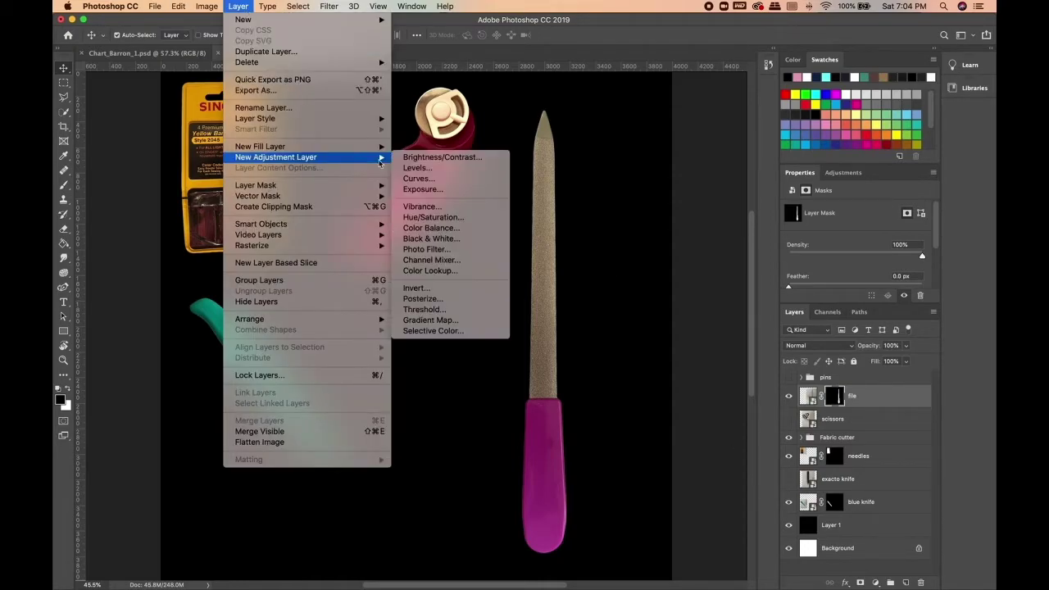
left_click(454, 228)
left_click(623, 257)
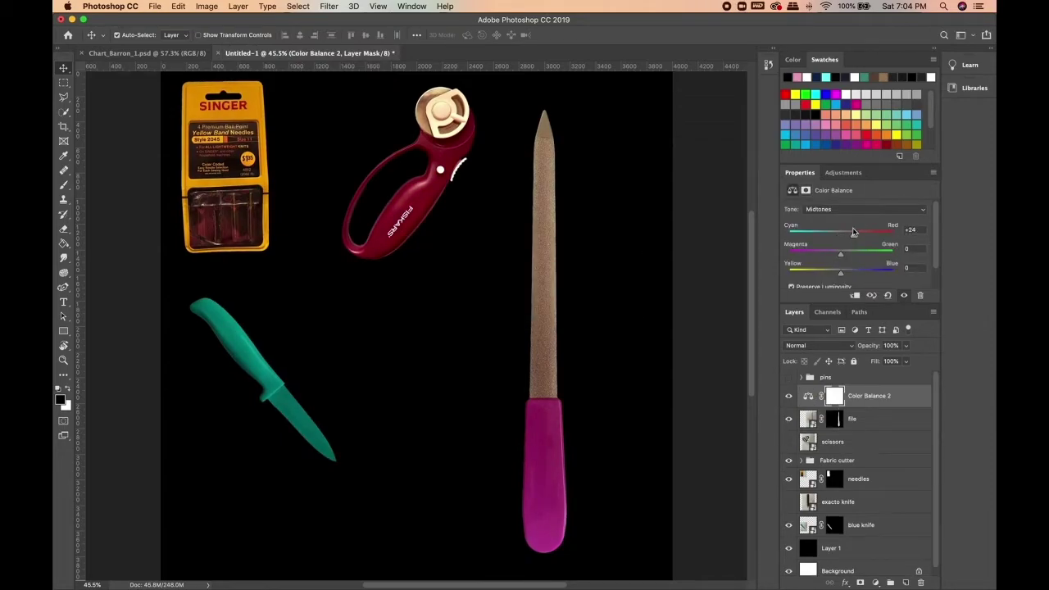
key("BackSpace")
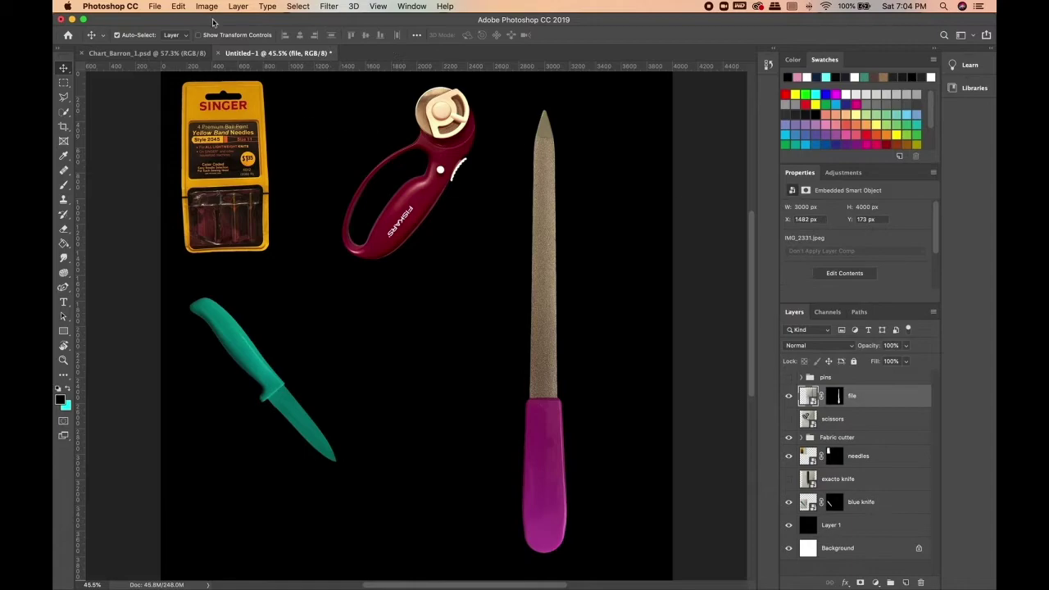
left_click(237, 6)
mouse_move(361, 156)
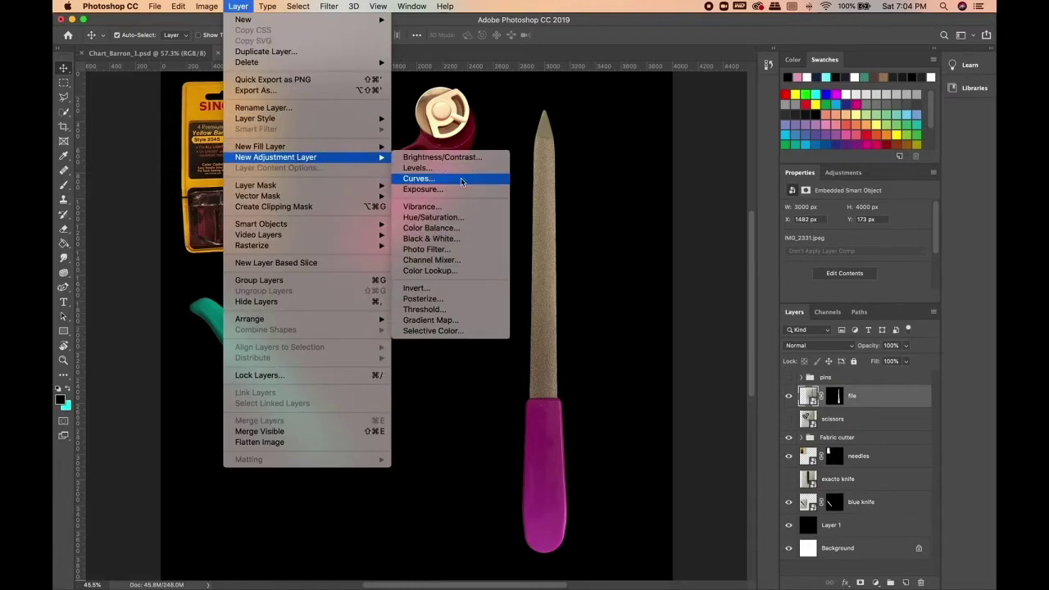
left_click(465, 221)
left_click(620, 261)
key("BackSpace")
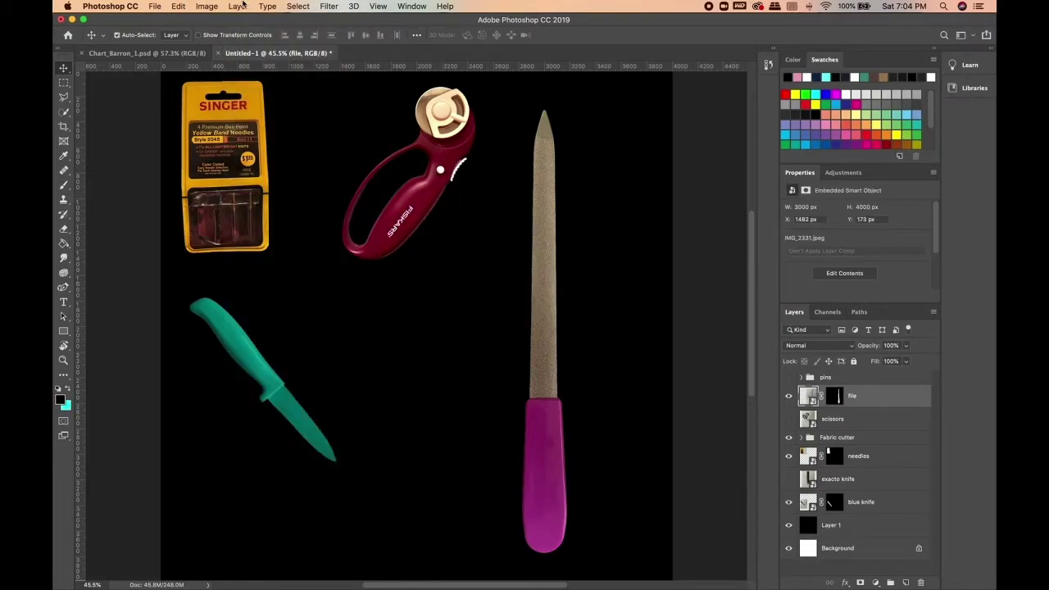
Try recolouring the file with a Hue/Saturation adjustment layer, varying its sliders, and undo the adjustment.
left_click(238, 5)
mouse_move(328, 157)
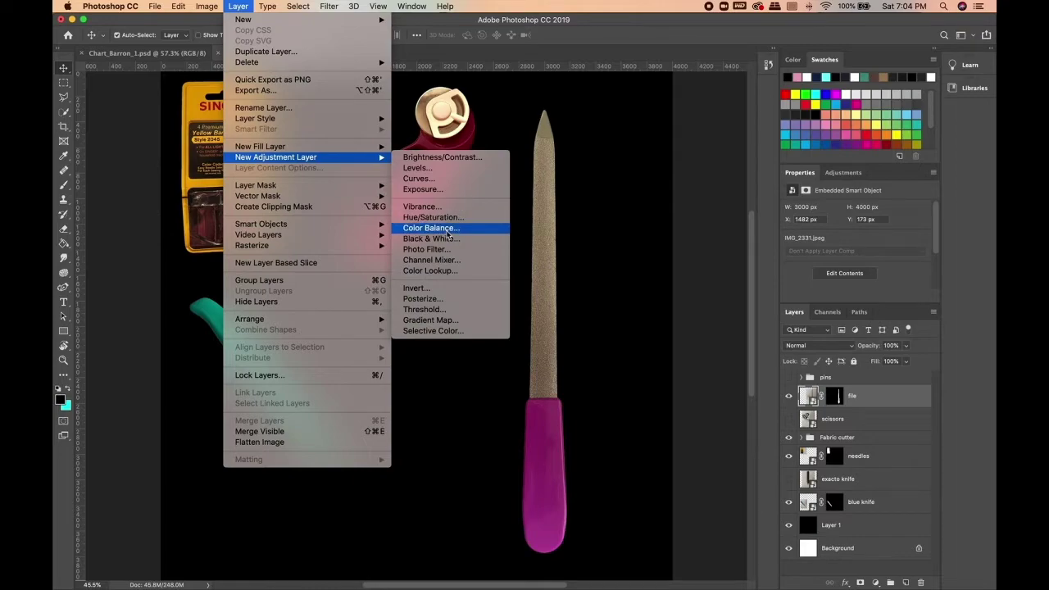
left_click(434, 217)
left_click(620, 259)
left_click(852, 224)
left_click(852, 233)
left_click_drag(855, 272, 914, 252)
left_click(915, 225)
left_click(886, 265)
mouse_move(855, 274)
left_mouse_down()
mouse_move(827, 274)
mouse_move(871, 273)
mouse_move(857, 273)
left_mouse_up()
scroll(857, 272, "down", 3)
scroll(857, 273, "down", 1)
left_click_drag(855, 226, 842, 225)
scroll(842, 227, "up", 3)
left_click_drag(856, 273, 874, 273)
scroll(659, 268, "down", 3)
scroll(659, 266, "up", 3)
key("super+z")
key("super+z")
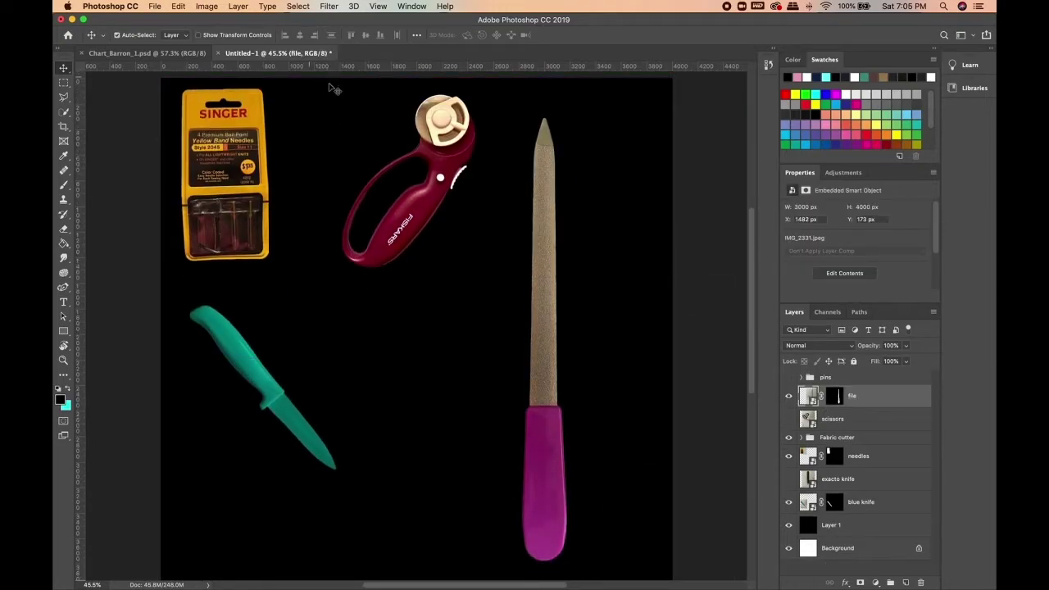
Scale the file to about 37.61%, rotate it to about -30.34°, and place it to the right of the fabric cutter.
key("ctrl+t")
left_click_drag(336, 98, 432, 168)
left_click_drag(404, 202, 380, 232)
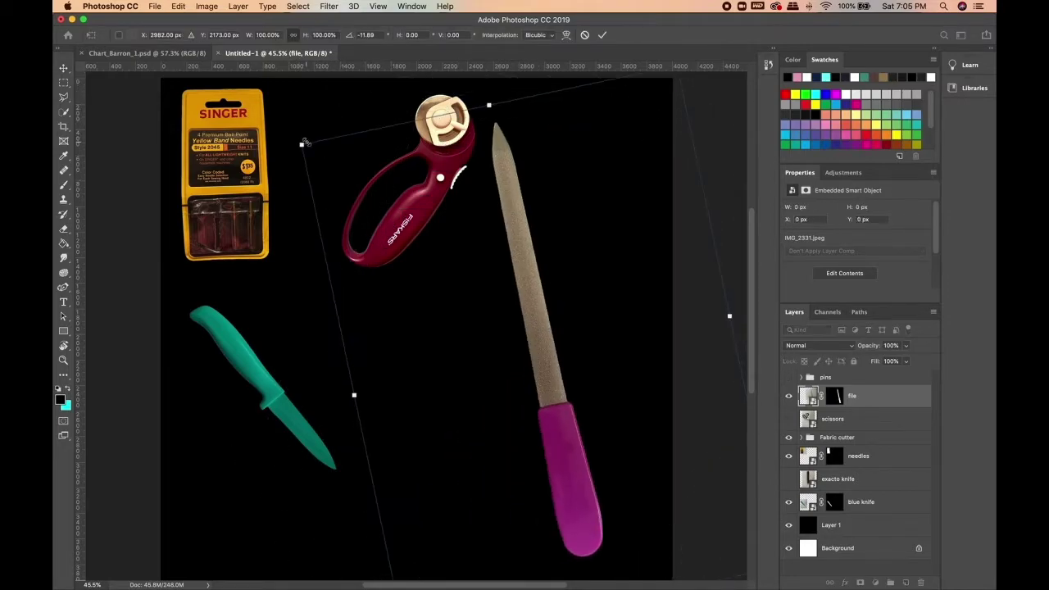
left_click_drag(305, 144, 520, 337)
left_click_drag(638, 377, 550, 259)
left_click_drag(433, 217, 497, 273)
left_click_drag(581, 366, 550, 201)
scroll(587, 242, "up", 2)
left_click_drag(587, 242, 608, 241)
left_click_drag(686, 328, 667, 313)
left_click_drag(623, 118, 592, 114)
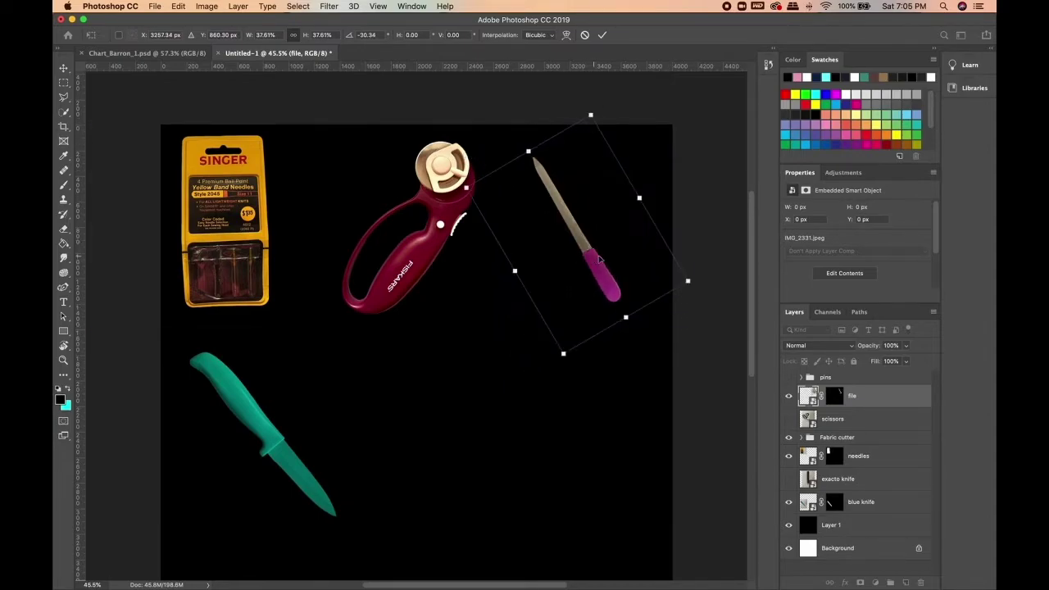
left_click(601, 34)
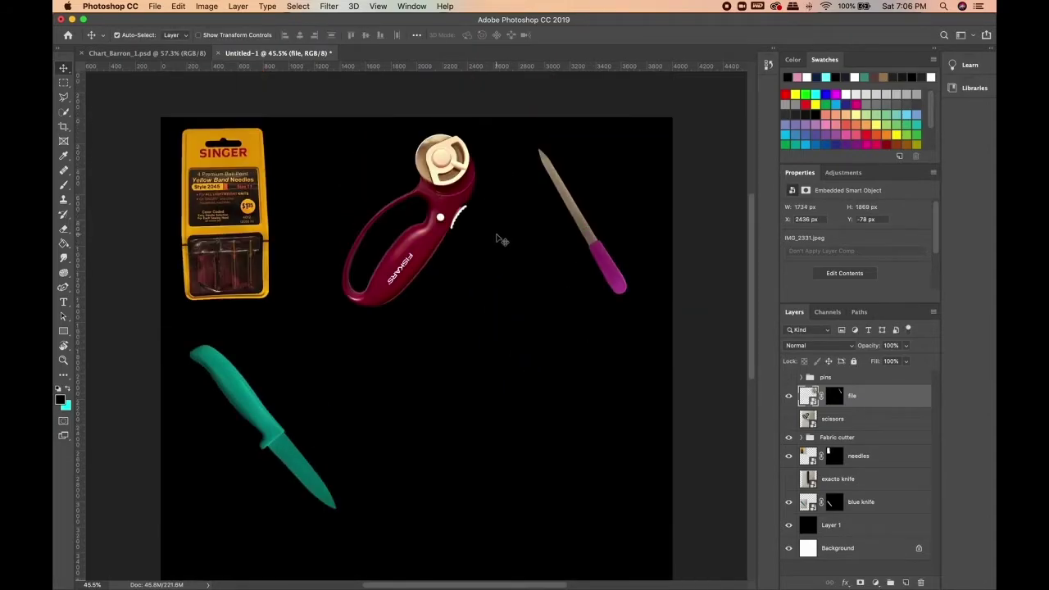
Show the exacto knife layer and move it directly above the file layer.
scroll(484, 239, "down", 1)
scroll(475, 241, "down", 2)
scroll(474, 244, "up", 2)
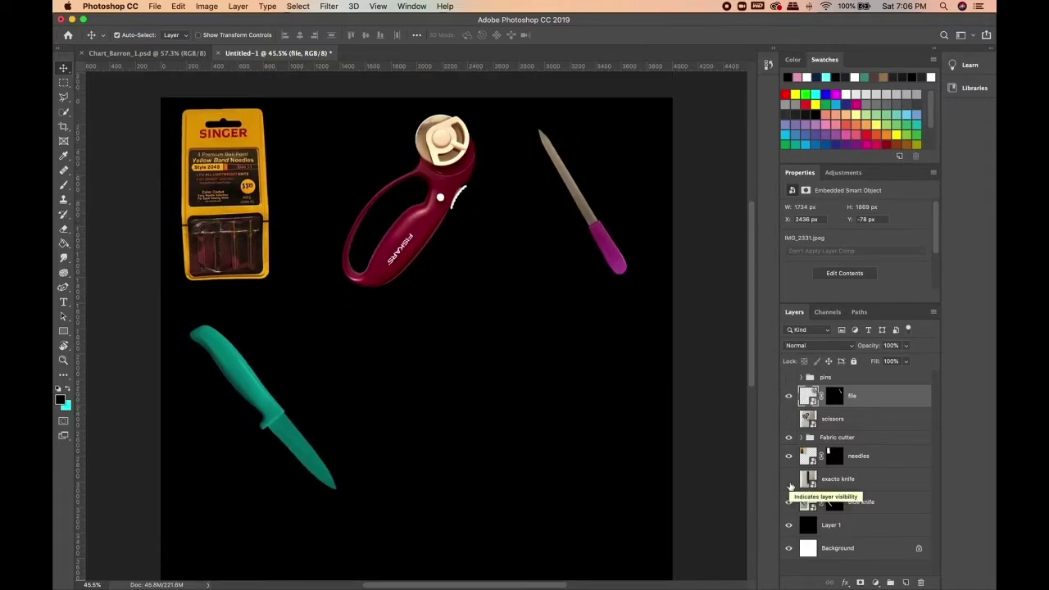
left_click(789, 377)
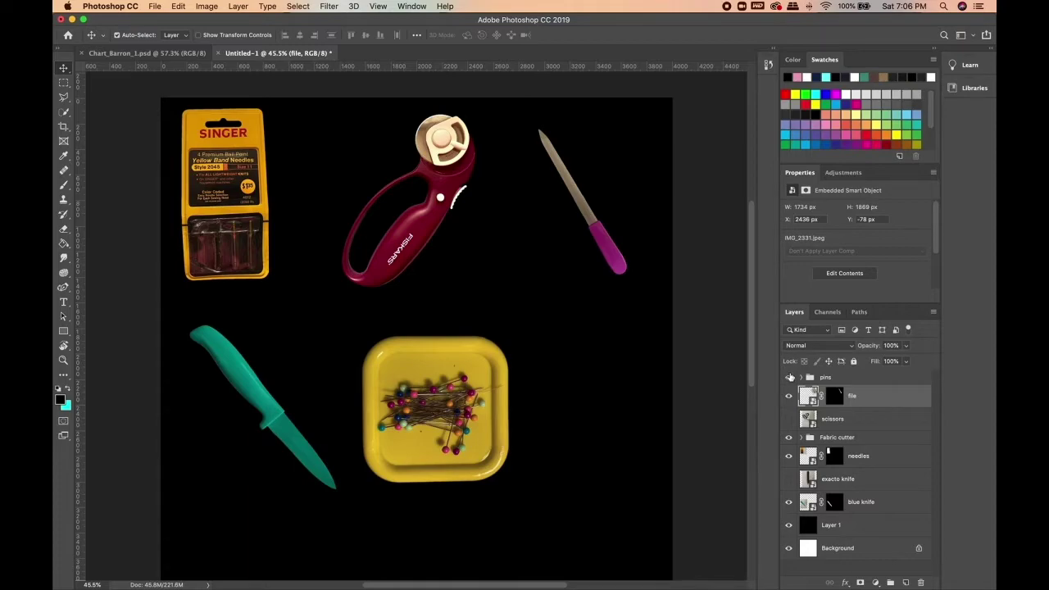
left_click(790, 379)
left_click(788, 479)
left_click(788, 479)
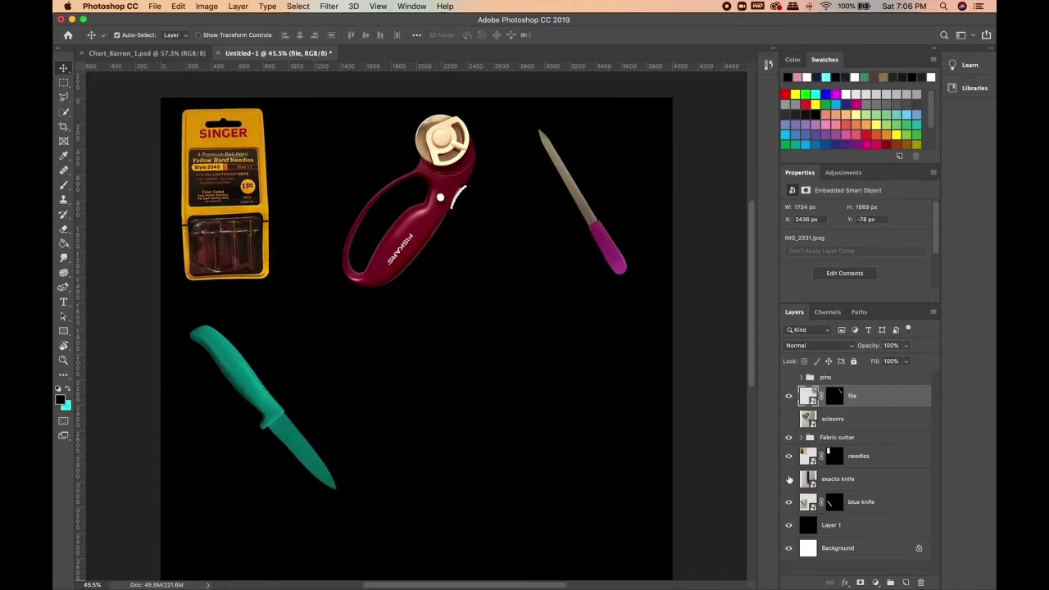
scroll(626, 366, "down", 1)
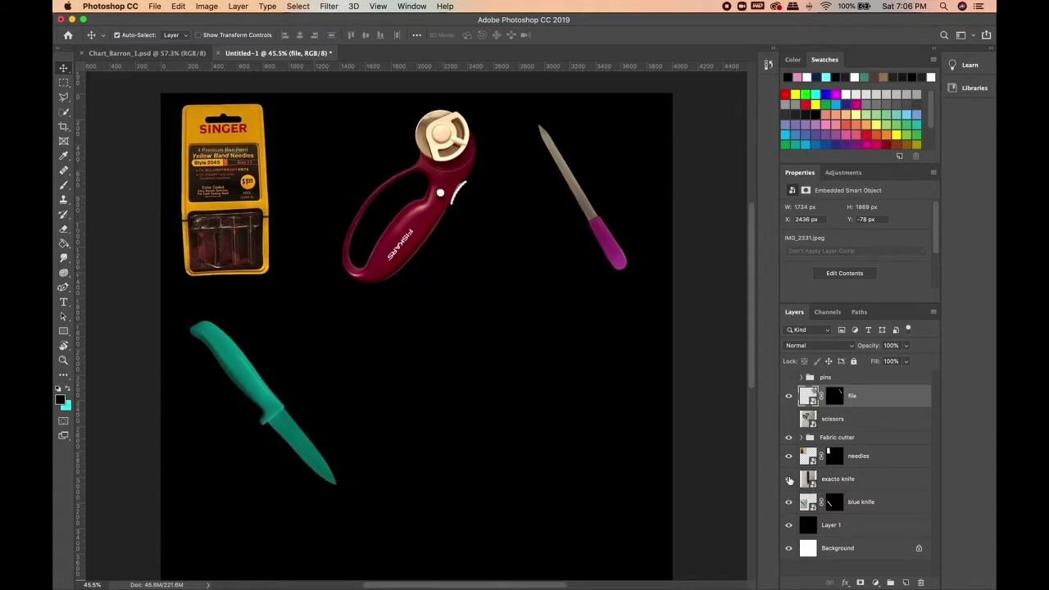
left_click(789, 479)
mouse_move(832, 479)
left_mouse_down()
mouse_move(832, 386)
mouse_move(845, 392)
left_mouse_up()
Select the exacto knife's handle and blade with Quick Selection and add a layer mask revealing only that selection.
left_click(65, 112)
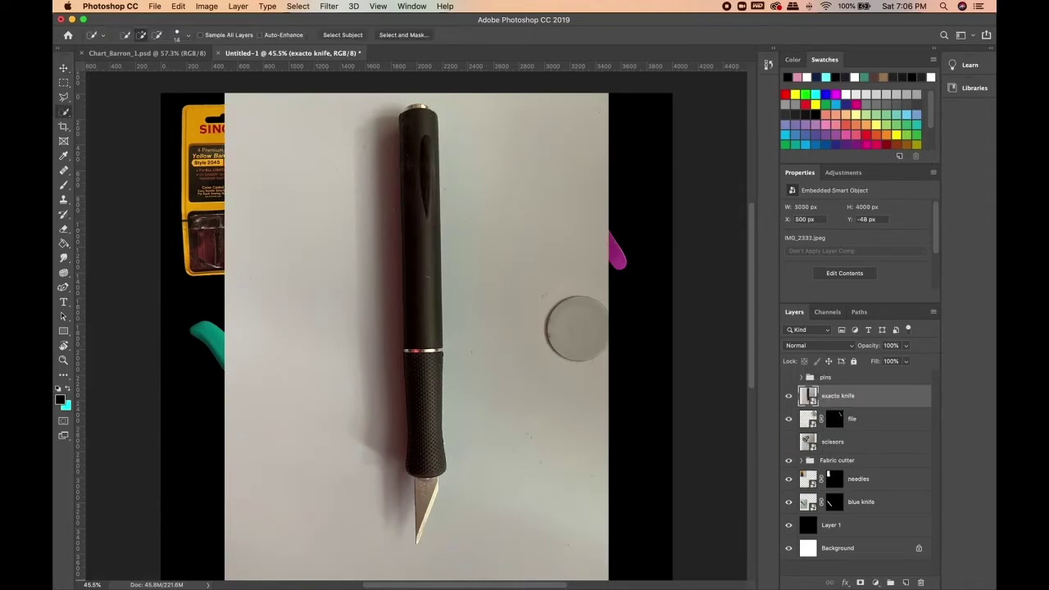
mouse_move(418, 110)
left_mouse_down()
mouse_move(424, 139)
mouse_move(441, 246)
mouse_move(439, 364)
left_mouse_up()
left_click_drag(427, 480, 418, 526)
scroll(416, 320, "down", 3)
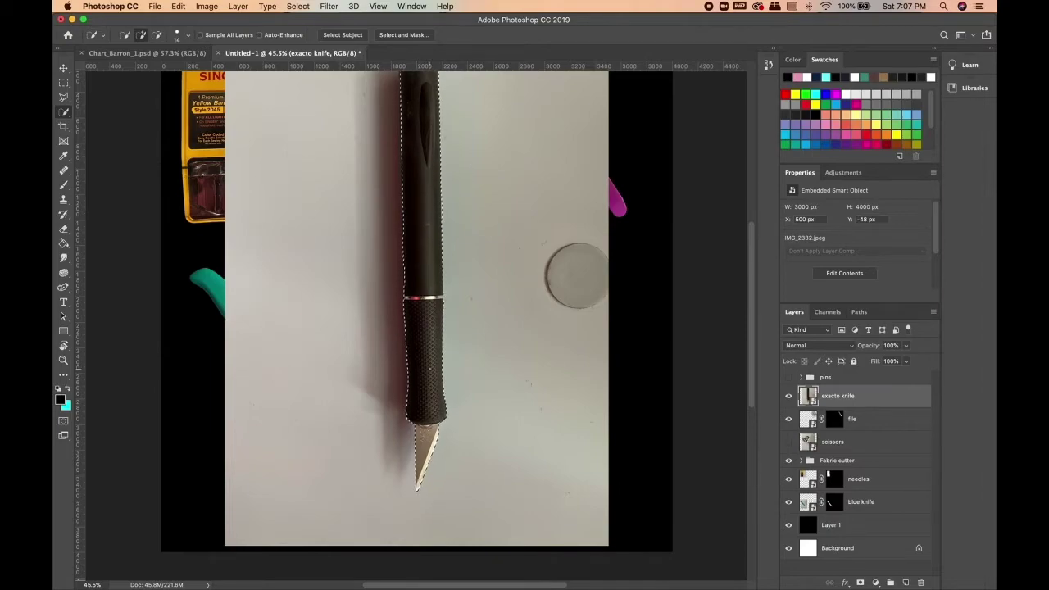
scroll(416, 320, "up", 6)
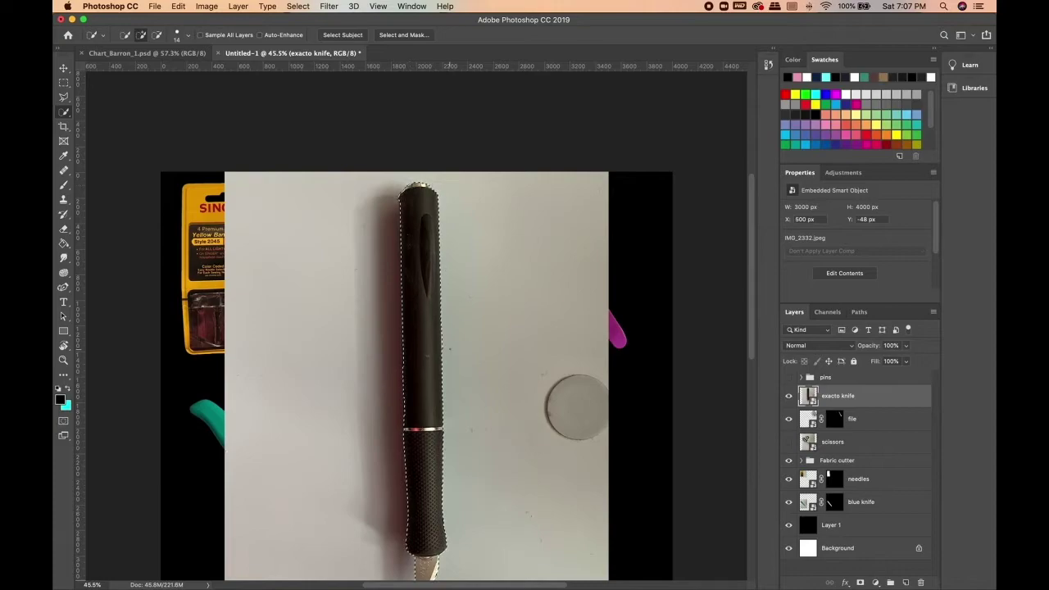
scroll(417, 320, "down", 3)
left_click(293, 6)
mouse_move(238, 5)
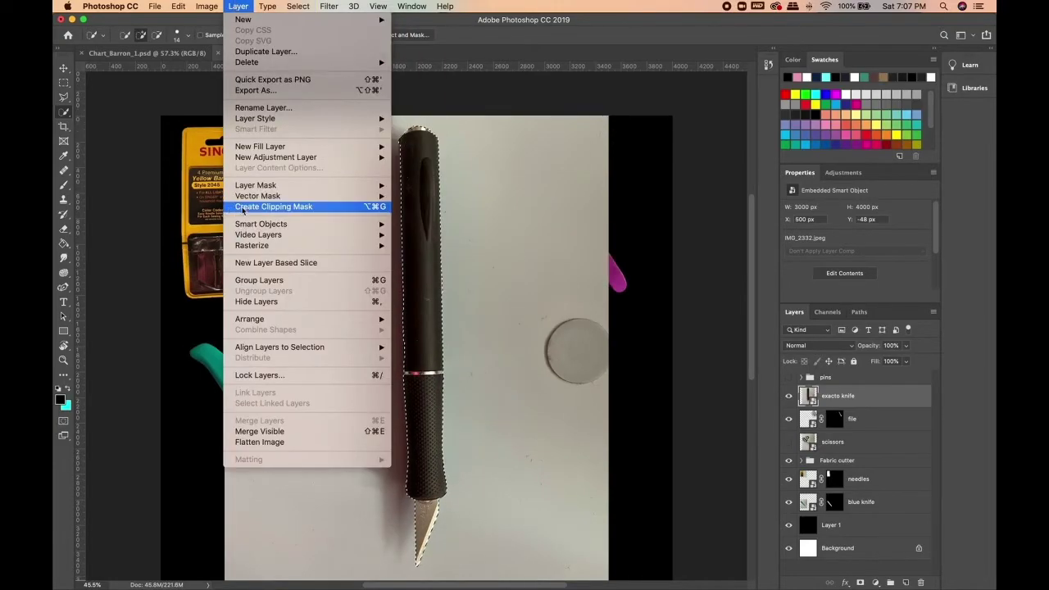
mouse_move(328, 185)
left_click(427, 206)
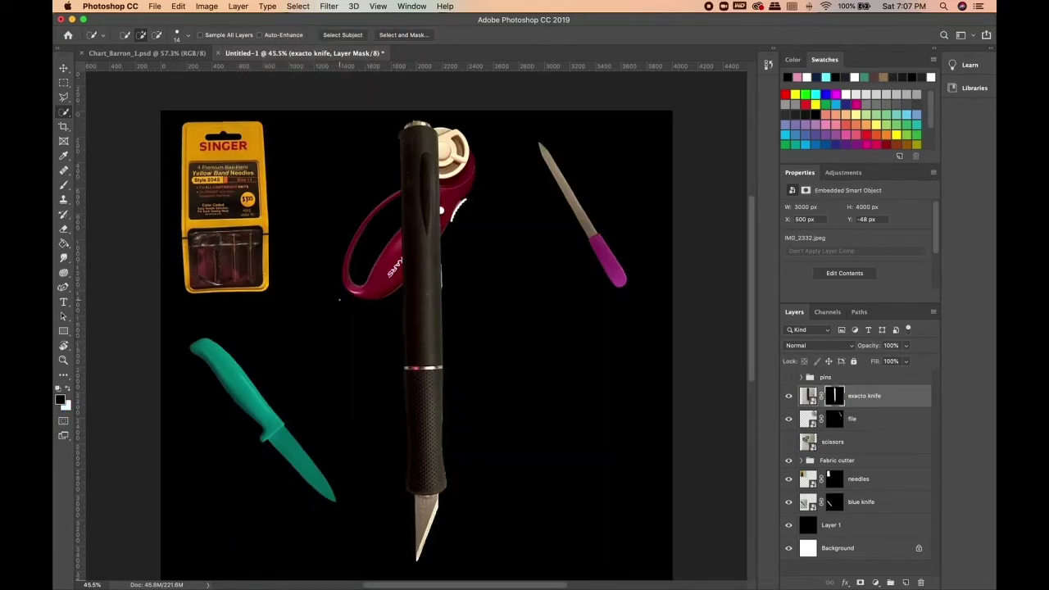
Move the masked exacto knife off the fabric cutter, to the space at its right.
scroll(295, 195, "down", 1)
key("v")
left_click_drag(427, 308, 513, 360)
key("ctrl+t")
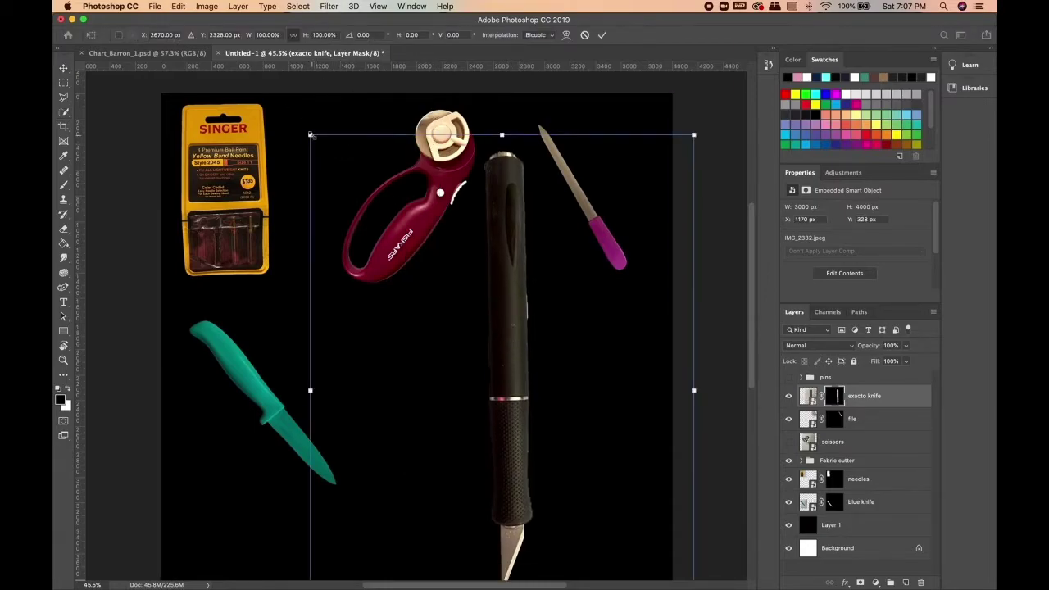
left_click_drag(311, 133, 429, 269)
left_click_drag(568, 389, 509, 340)
left_click_drag(371, 220, 516, 354)
key("super+z")
left_click(584, 34)
Scale the exacto knife to 51.85% and place it upright below the file.
key("ctrl+t")
left_click_drag(313, 135, 495, 381)
left_click_drag(597, 457, 586, 373)
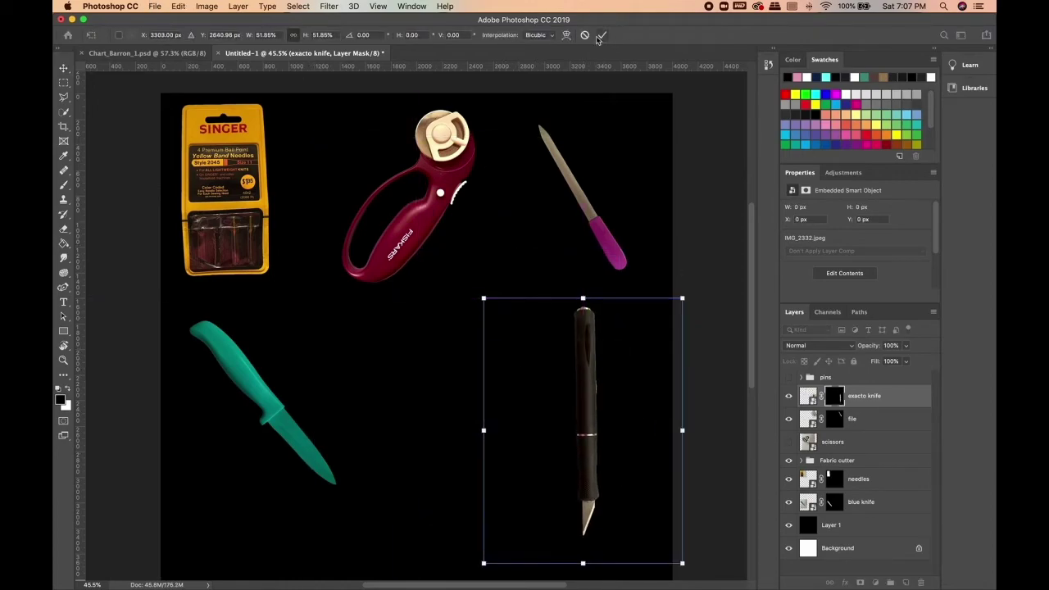
left_click(602, 34)
In Select and Mask, subtract the stray light sliver along the exacto handle's right edge with the Polygonal Lasso.
scroll(628, 360, "down", 3)
key("super+plus")
key("super+plus")
left_click_drag(483, 421, 289, 419)
left_click_drag(471, 347, 412, 368)
key("ctrl+alt+r")
key("ctrl+plus")
scroll(440, 263, "up", 2)
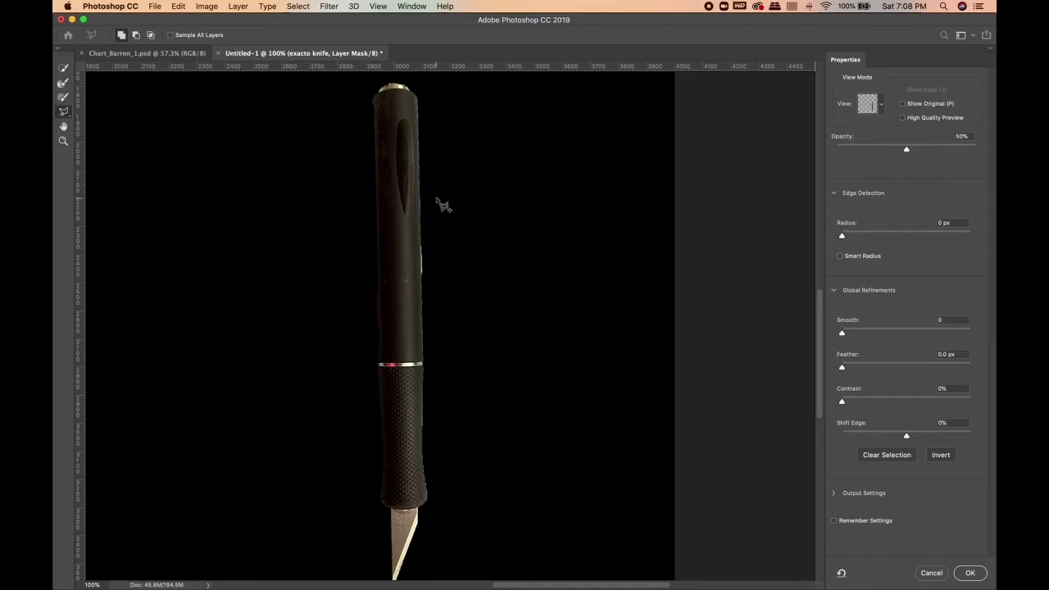
left_click(422, 238)
left_click(422, 336)
left_click(464, 273)
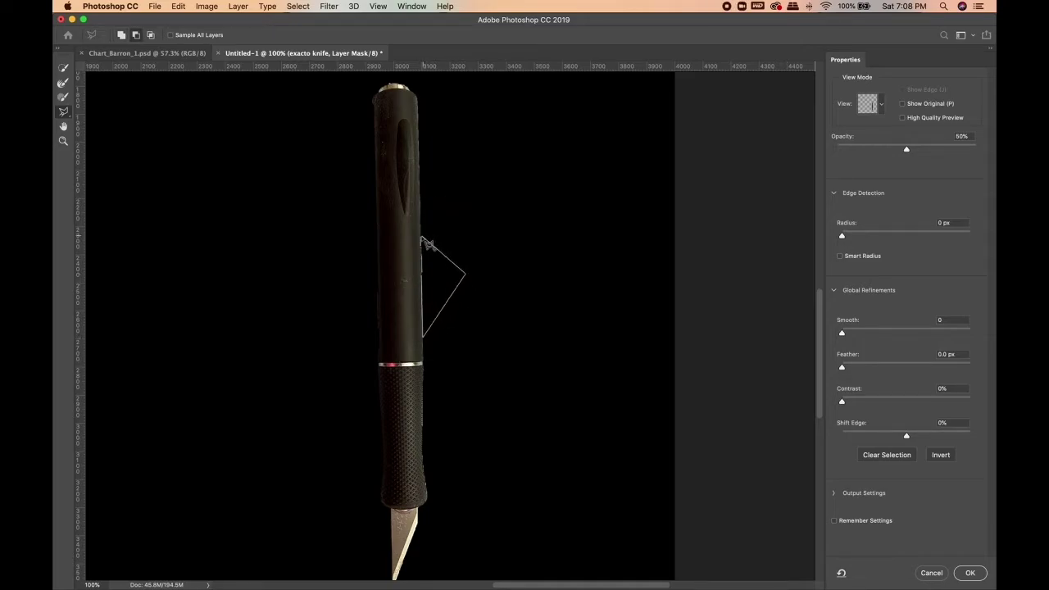
left_click(423, 239)
Refine the exacto knife's mask with Feather 1.1 px, Shift Edge -46% and slight smoothing, and apply it.
scroll(451, 310, "down", 3)
scroll(451, 309, "up", 5)
scroll(451, 309, "down", 2)
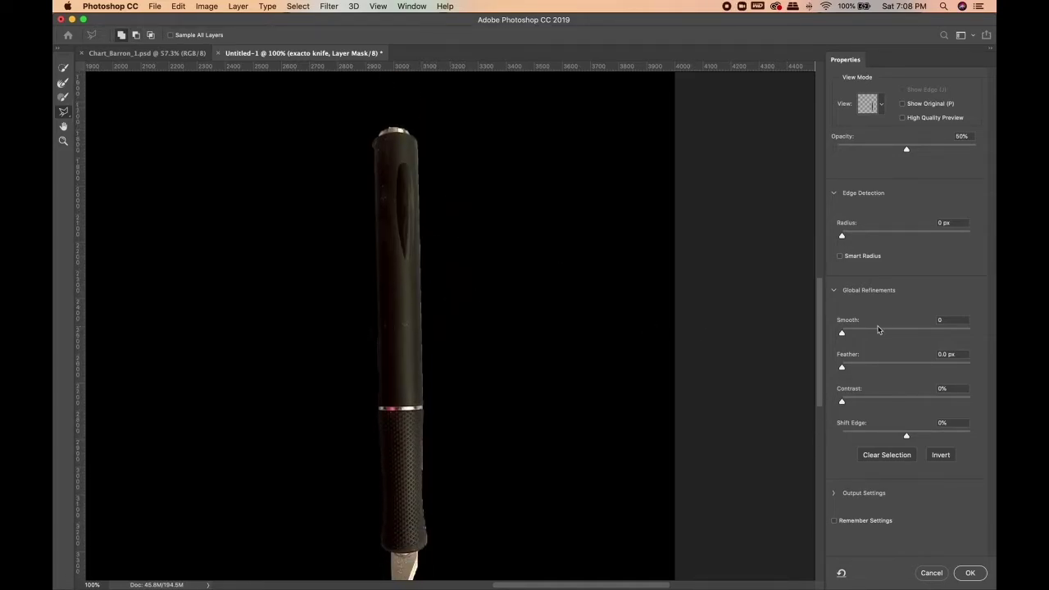
left_click(850, 366)
left_click_drag(905, 436, 885, 436)
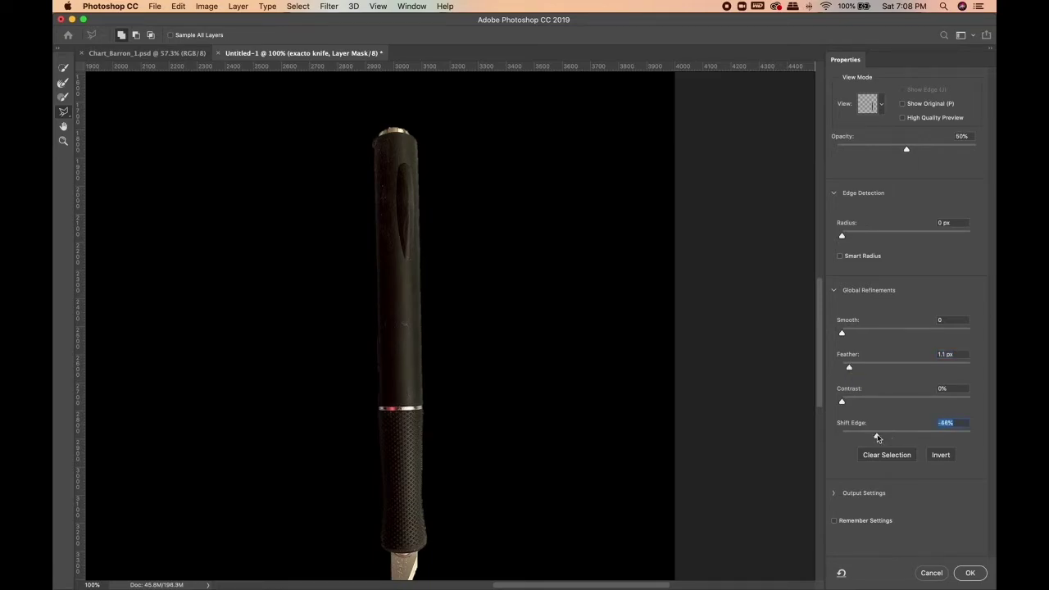
left_click_drag(850, 366, 861, 333)
scroll(432, 375, "down", 3)
scroll(427, 370, "up", 4)
scroll(428, 372, "down", 3)
left_click(969, 573)
Move the exacto knife left into the gap between the blue knife and the canvas edge, below the fabric cutter.
scroll(686, 362, "up", 1)
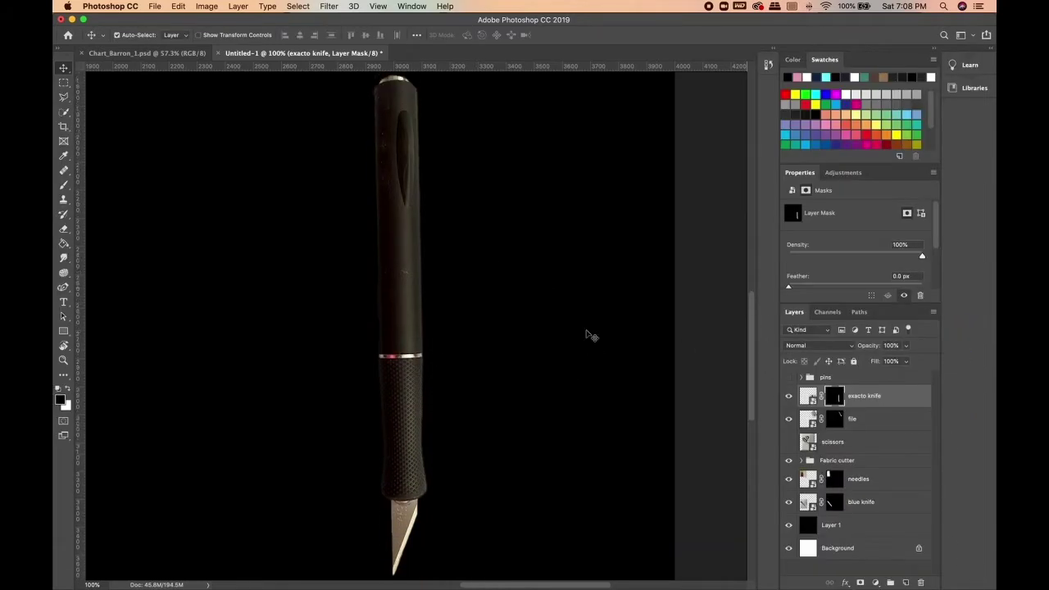
key("super+minus")
key("super+minus")
scroll(419, 288, "up", 4)
scroll(418, 288, "down", 2)
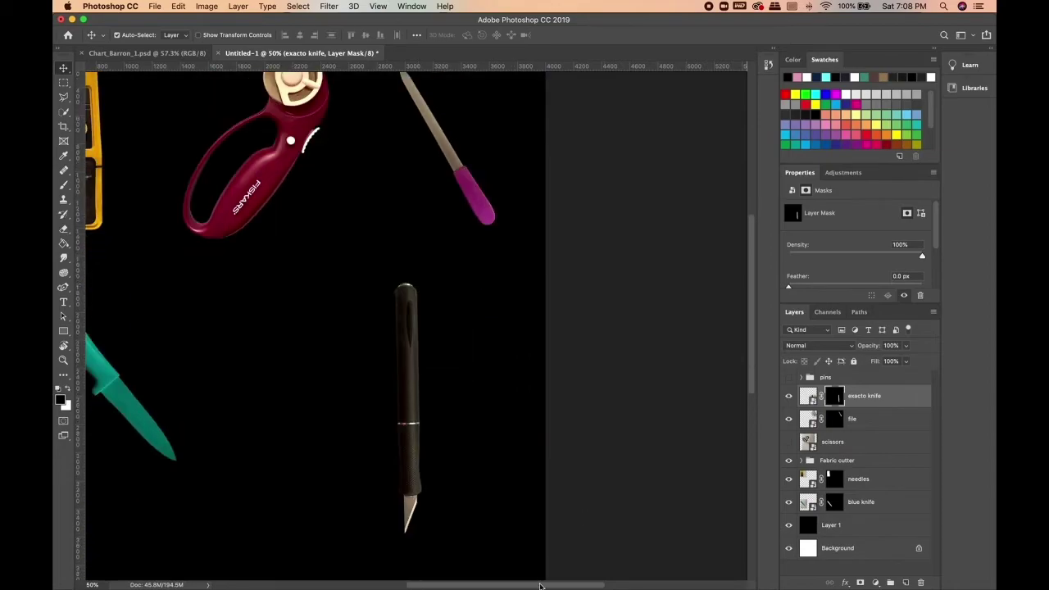
left_click_drag(540, 586, 514, 584)
left_click_drag(753, 334, 753, 329)
left_click_drag(558, 418, 499, 376)
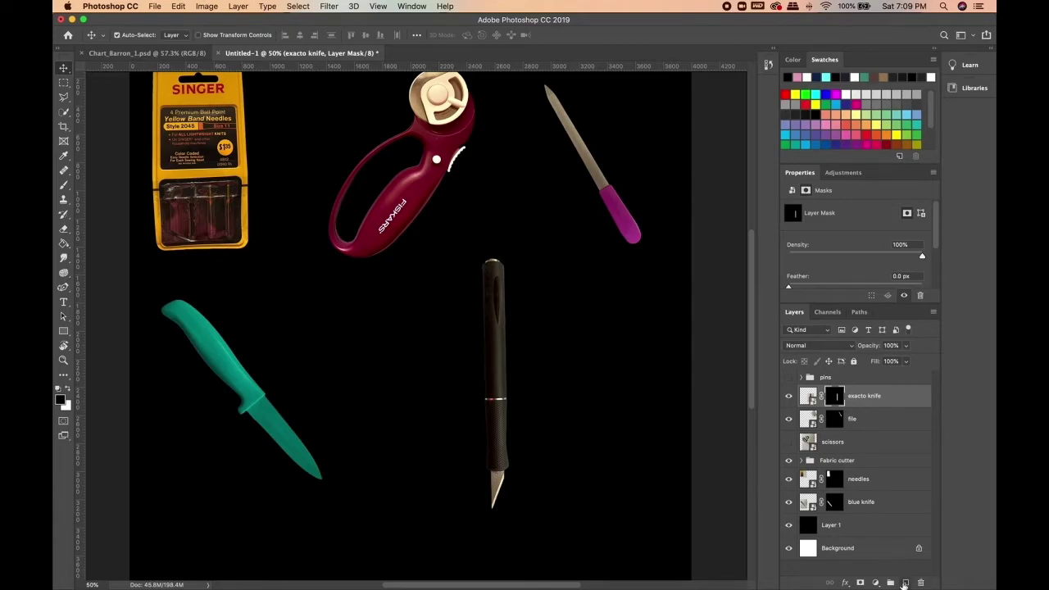
Try an unclipped Hue/Saturation adjustment layer above the exacto knife with hue at +28, and delete it.
left_click(874, 582)
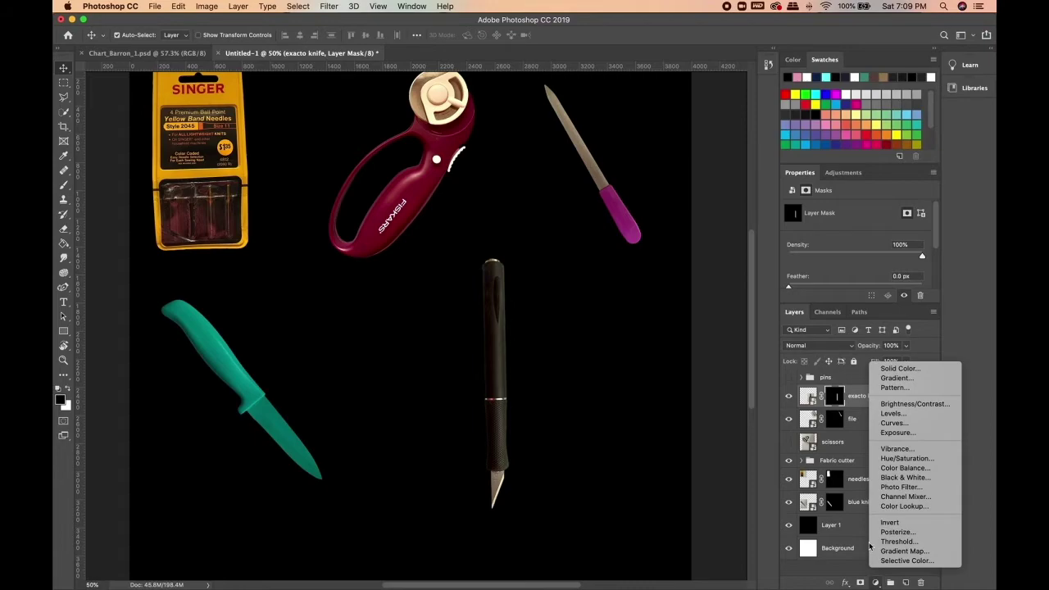
left_click(917, 459)
left_click_drag(858, 252, 874, 250)
key("super+z")
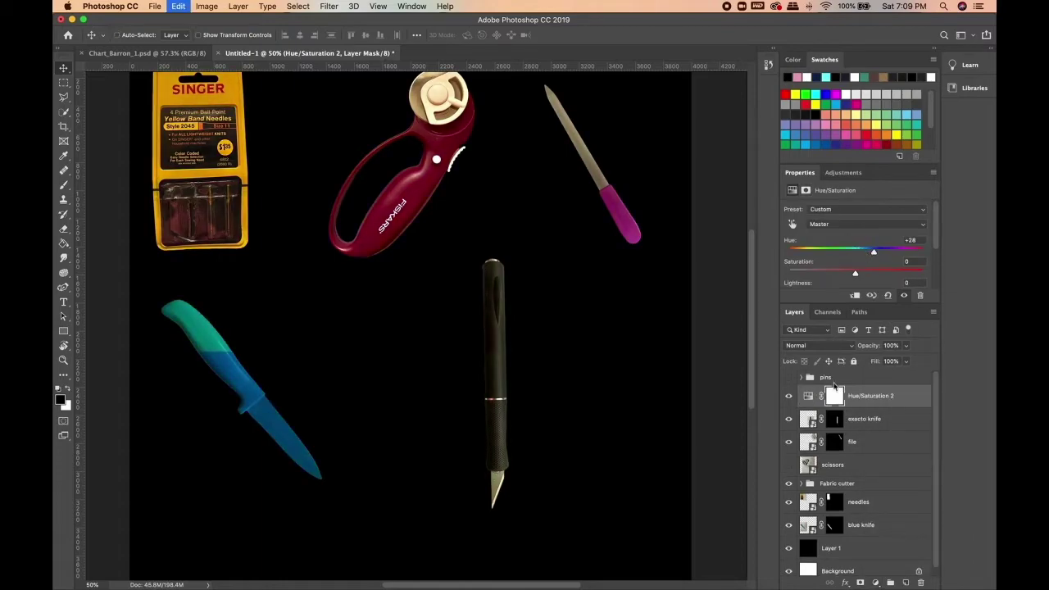
right_click(856, 400)
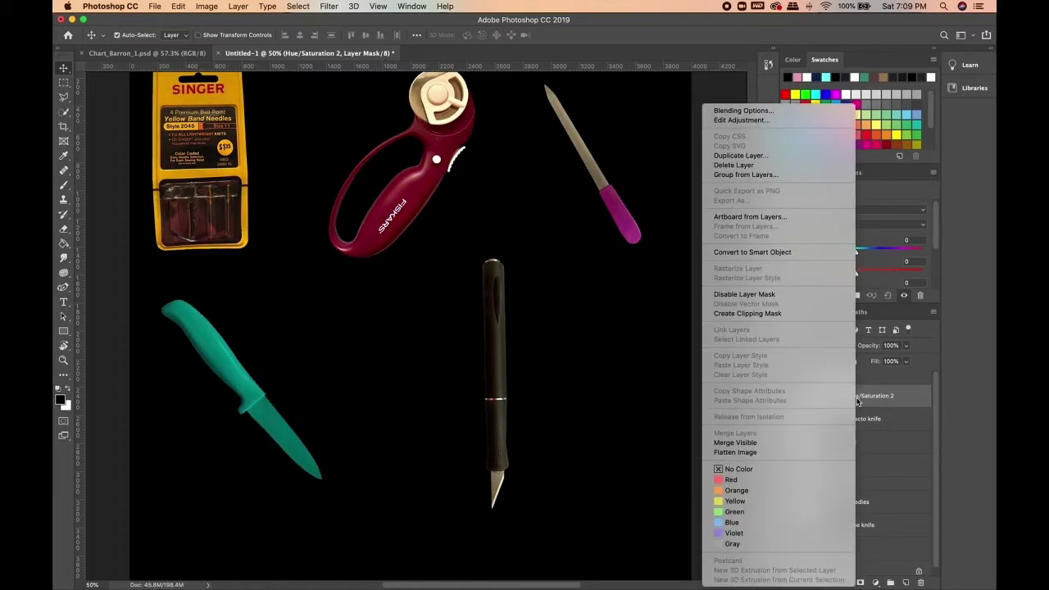
left_click(859, 399)
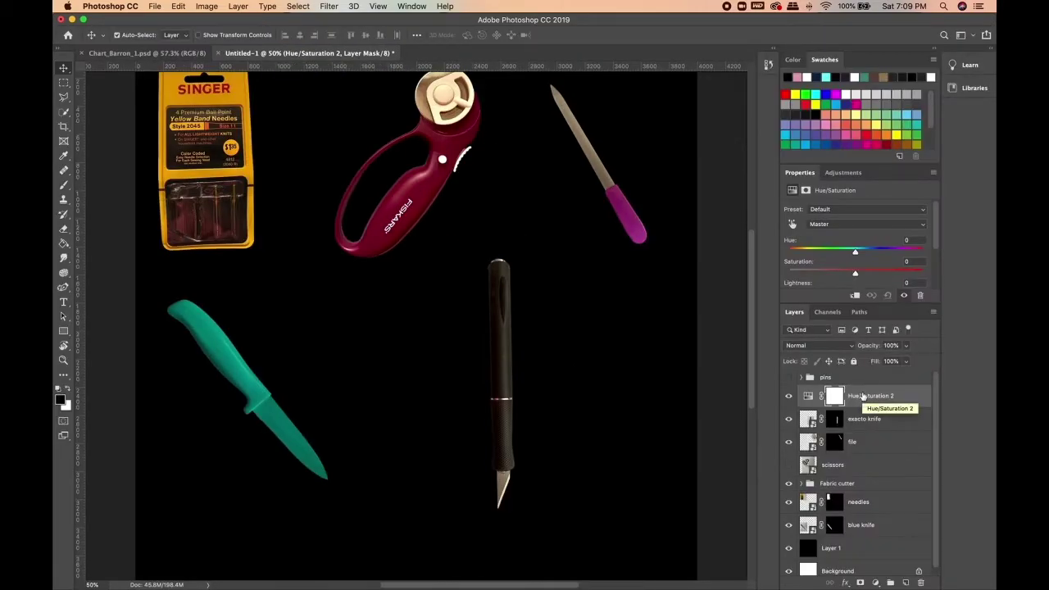
key("BackSpace")
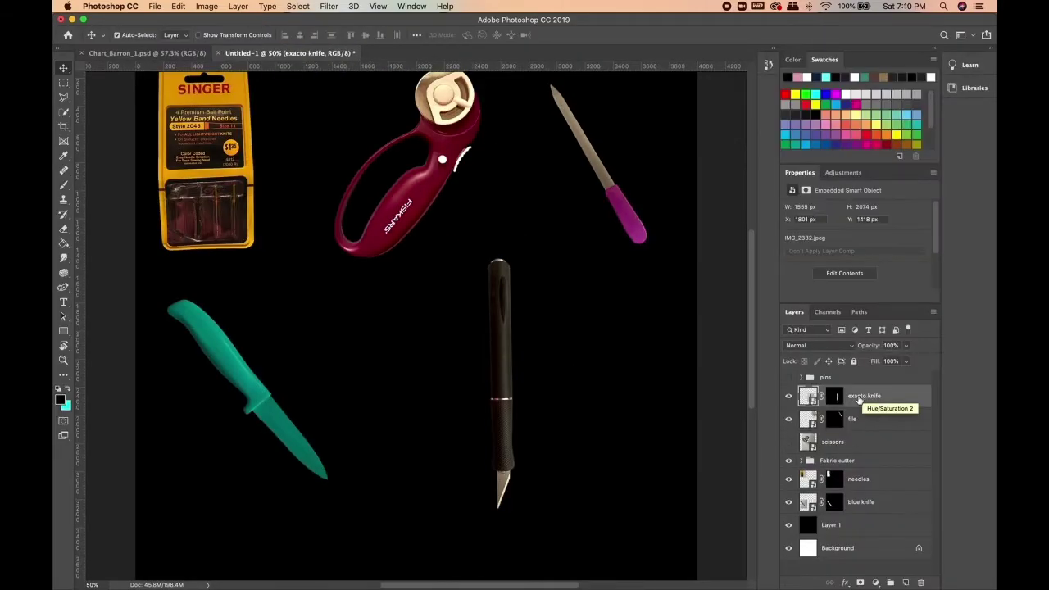
Add a Hue/Saturation adjustment layer clipped to the exacto knife layer.
left_click(237, 6)
mouse_move(327, 156)
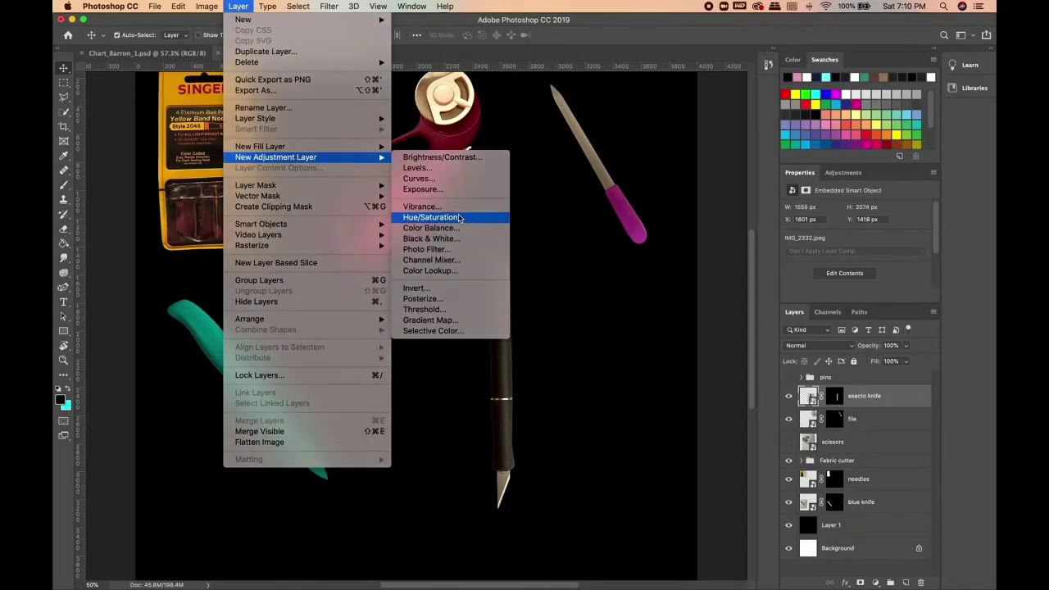
left_click(433, 216)
left_click(436, 273)
left_click(618, 259)
Colorize the exacto knife with hue 0, saturation 16 and lightness -6.
scroll(865, 294, "down", 2)
mouse_move(856, 269)
left_mouse_down()
mouse_move(871, 268)
mouse_move(858, 270)
left_mouse_up()
scroll(865, 267, "down", 3)
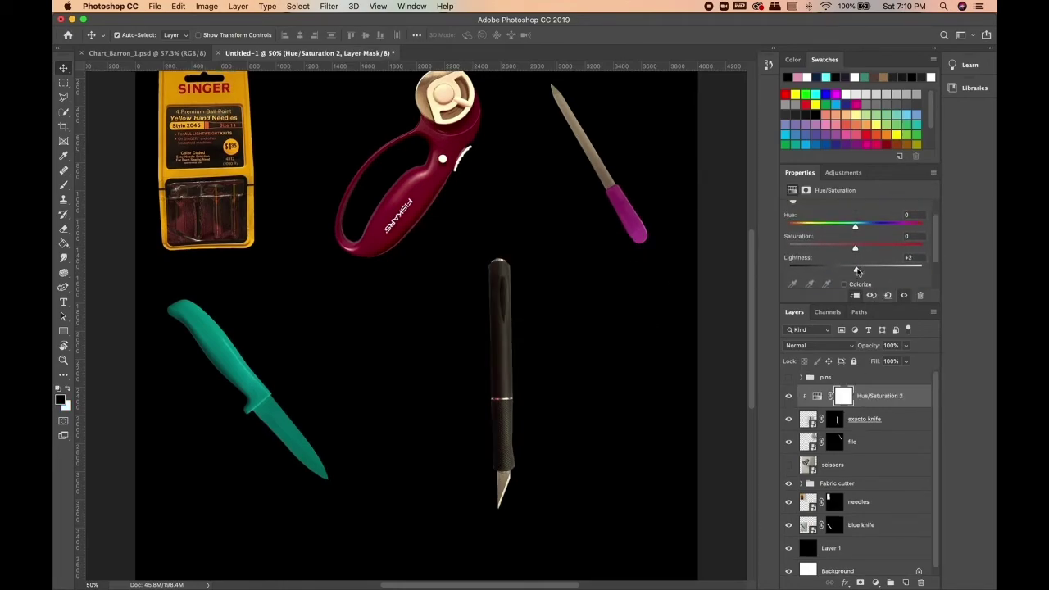
left_click(845, 242)
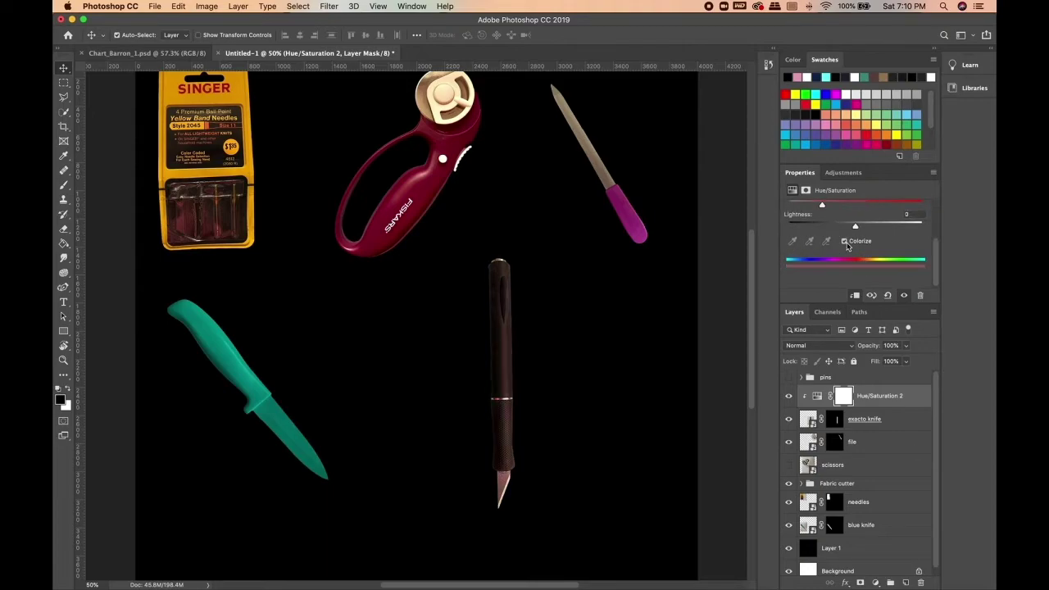
scroll(852, 258, "up", 2)
left_click_drag(855, 276, 869, 239)
scroll(870, 239, "up", 2)
left_click(895, 211)
left_click(895, 211)
scroll(881, 215, "down", 3)
left_click_drag(863, 215, 851, 261)
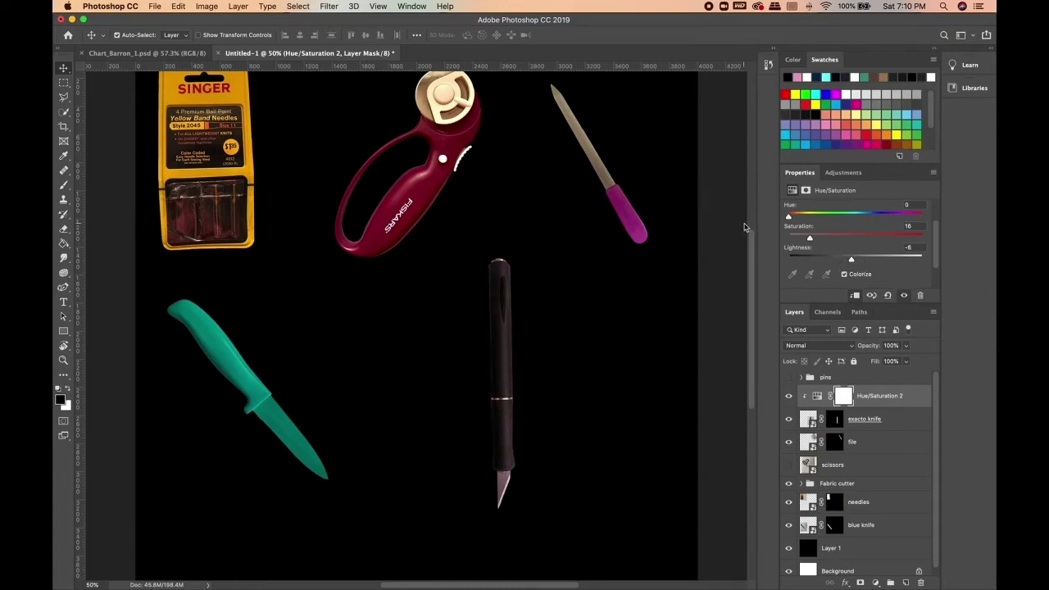
Add a Color Balance adjustment layer above the Hue/Saturation layer, clipped to the exacto knife.
scroll(819, 246, "down", 2)
left_click(237, 6)
mouse_move(369, 156)
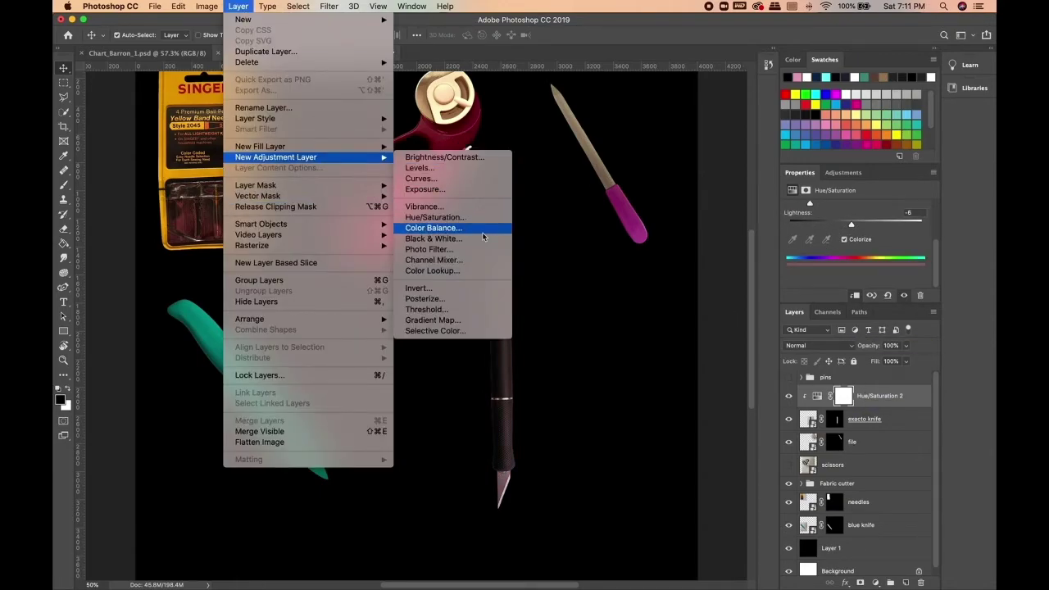
left_click(483, 227)
left_click(617, 255)
Adjust the exacto knife's Color Balance across the tonal ranges, setting the shadows' Cyan–Red value to +11.
left_click(858, 211)
left_click(857, 211)
scroll(937, 247, "down", 2)
scroll(930, 246, "up", 2)
left_click(893, 210)
left_click(889, 217)
left_click_drag(840, 236, 840, 262)
left_click(882, 212)
left_click(820, 192)
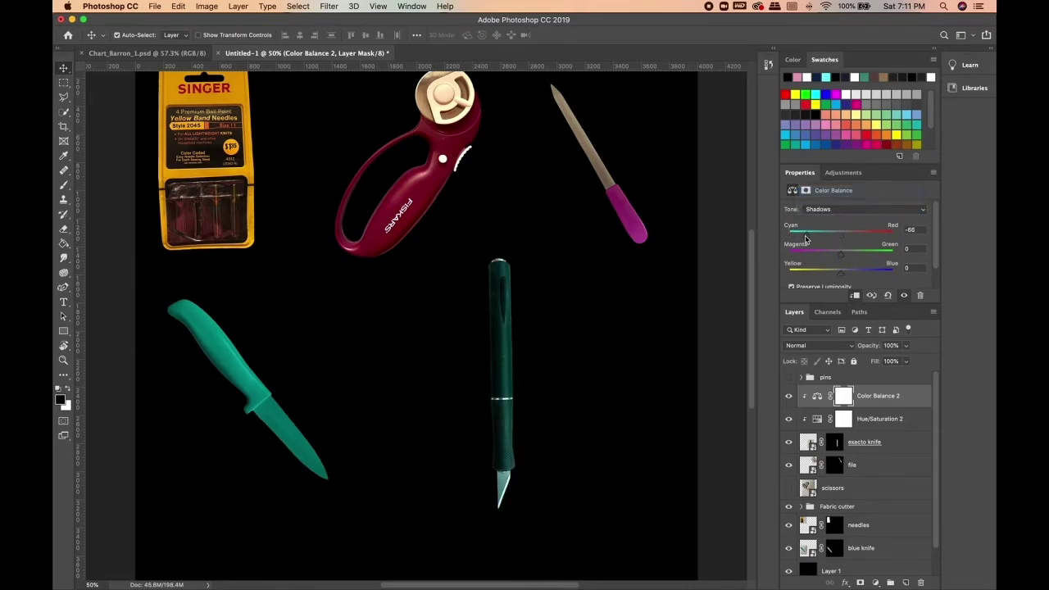
key("super+z")
left_click_drag(842, 237, 848, 236)
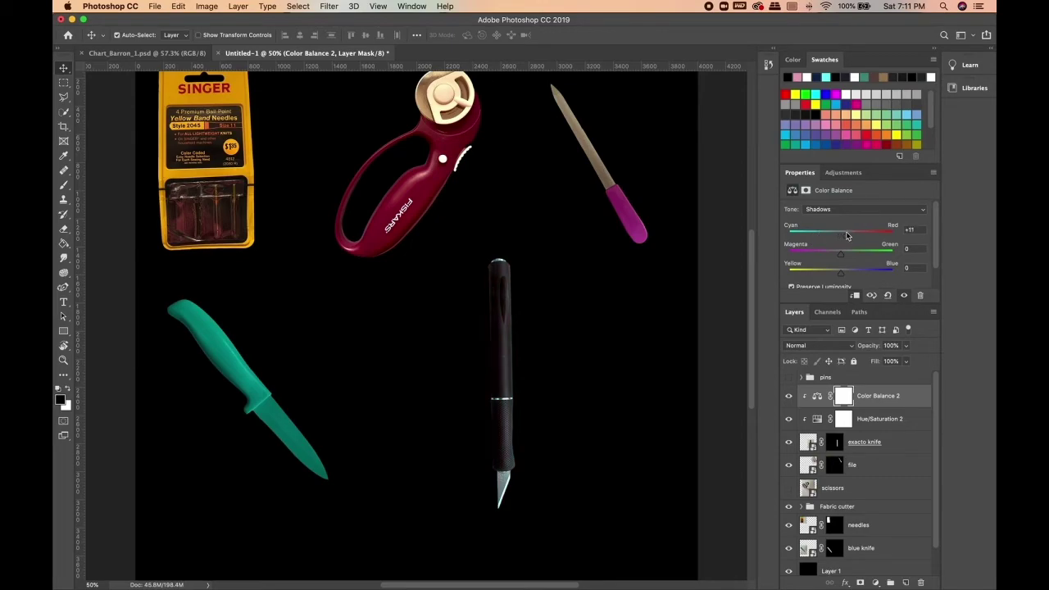
Group the exacto knife layer with its Hue/Saturation and Color Balance adjustments, and name the group Xacto.
scroll(745, 257, "down", 2)
left_click(883, 445, "shift")
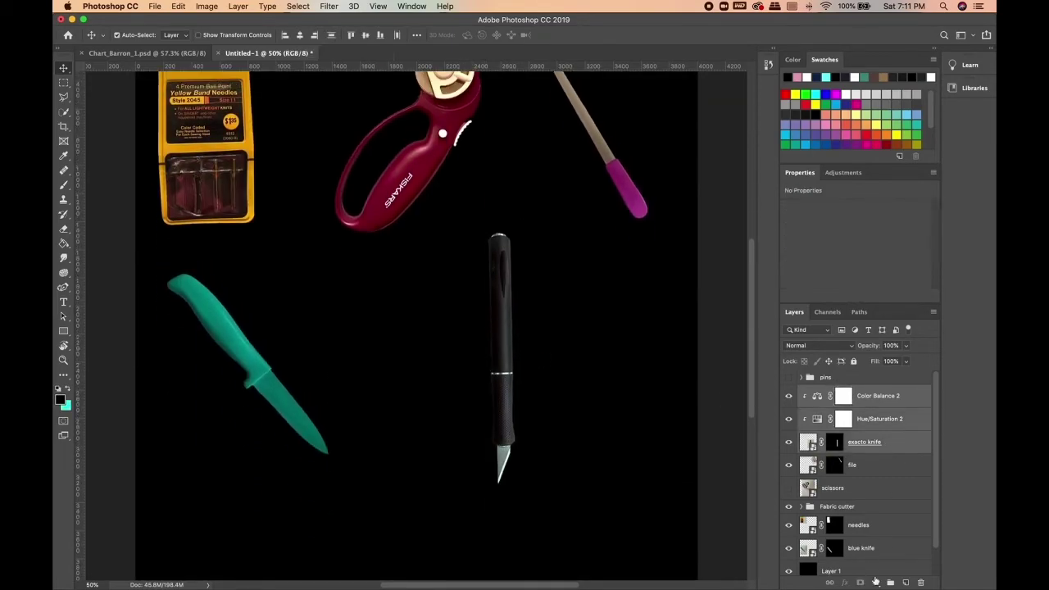
key("ctrl+g")
type("X")
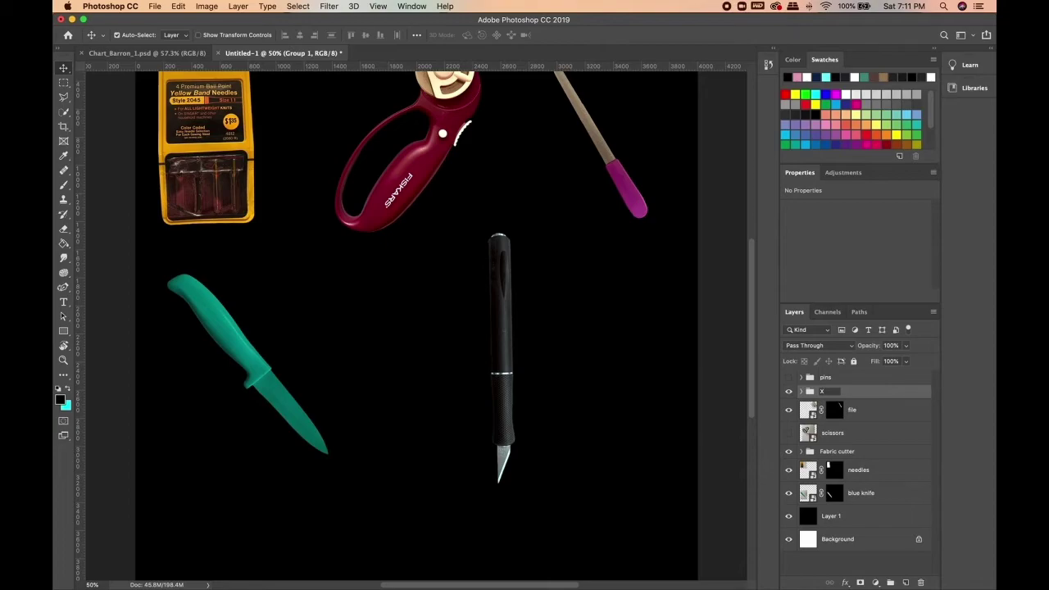
key("Return")
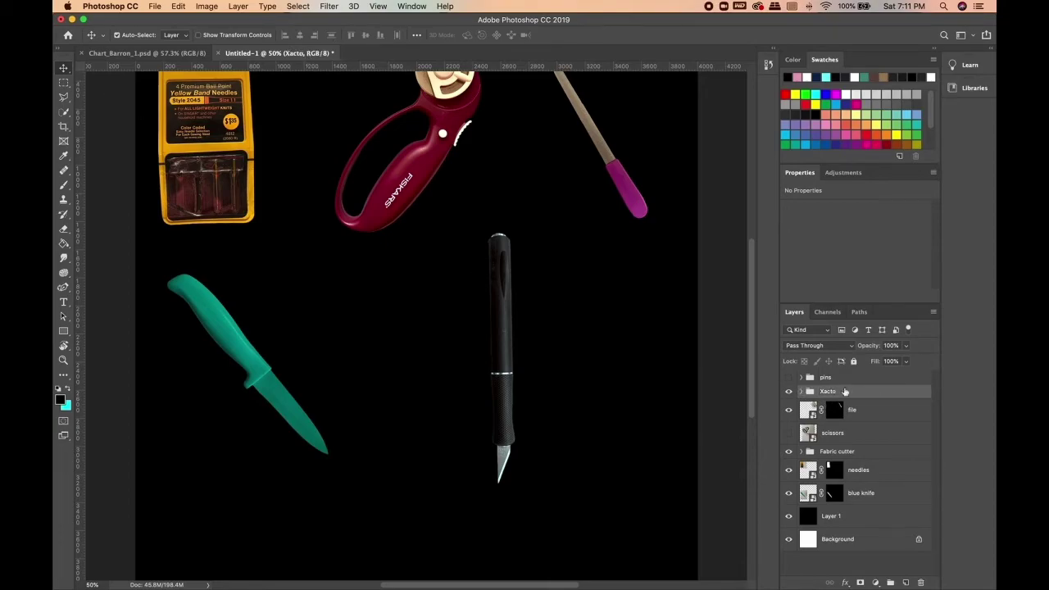
Rotate the Xacto group clockwise so the knife leans diagonally, and position it beneath the file in the lower row.
key("ctrl+t")
left_click_drag(619, 224, 672, 263)
left_click_drag(583, 300, 552, 312)
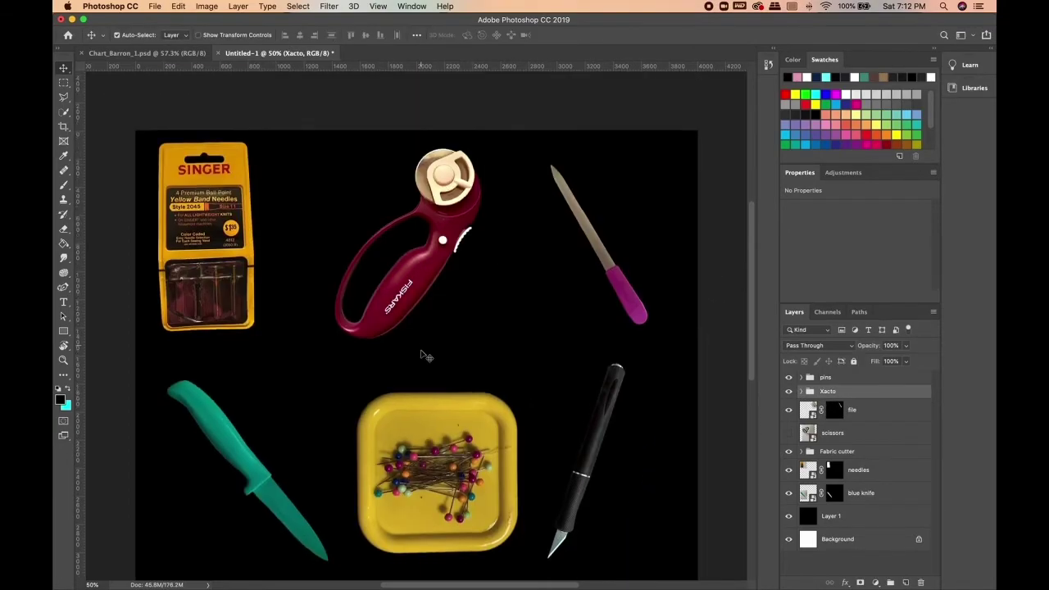
Add a horizontal guide at 50% of the canvas height.
scroll(421, 356, "down", 8)
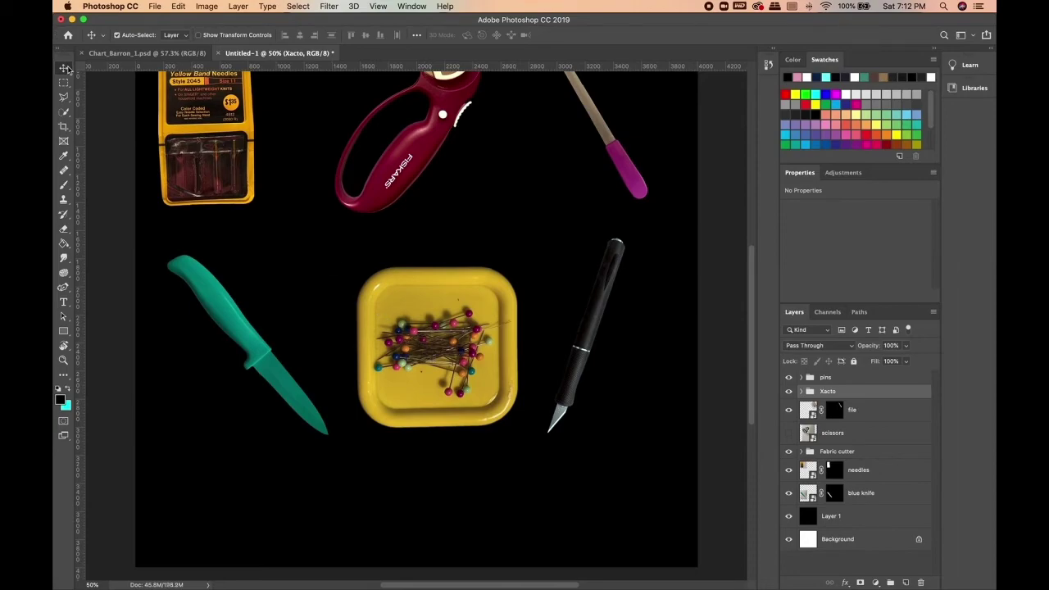
key("ctrl+0")
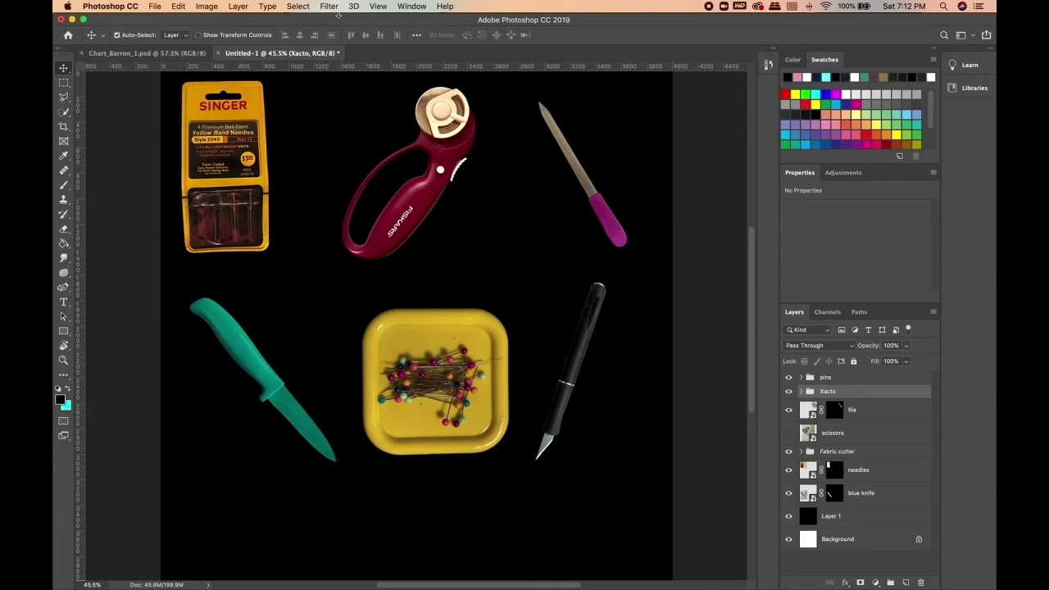
left_click(379, 5)
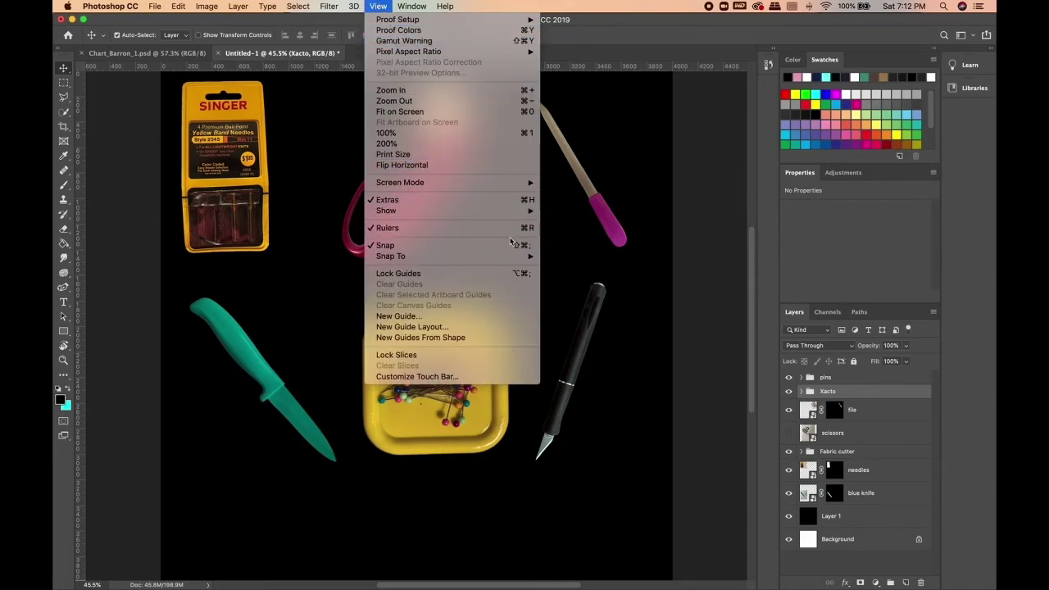
left_click(497, 316)
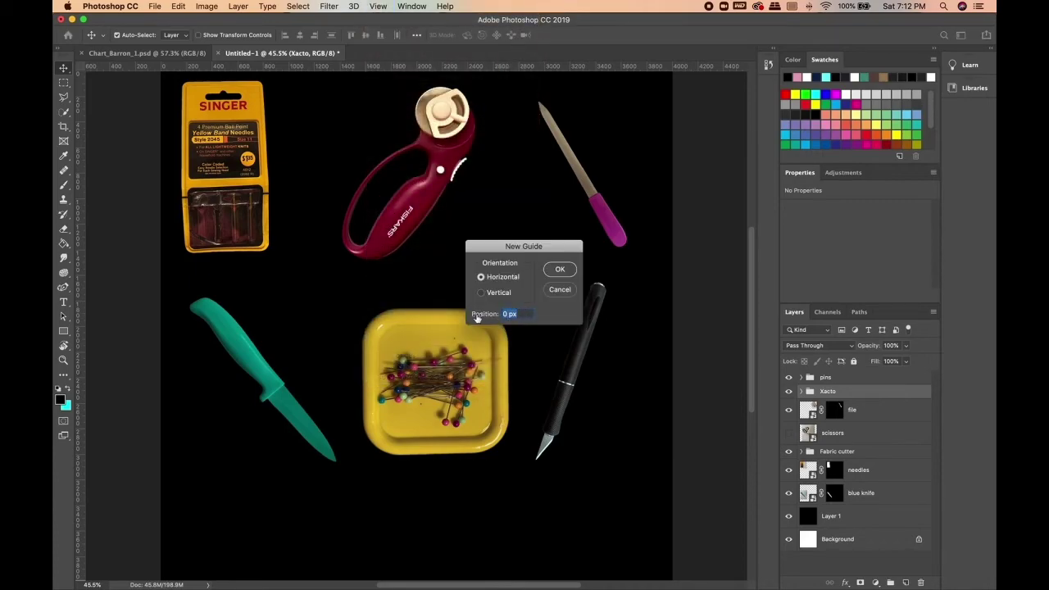
type("6")
type("0%")
key("Return")
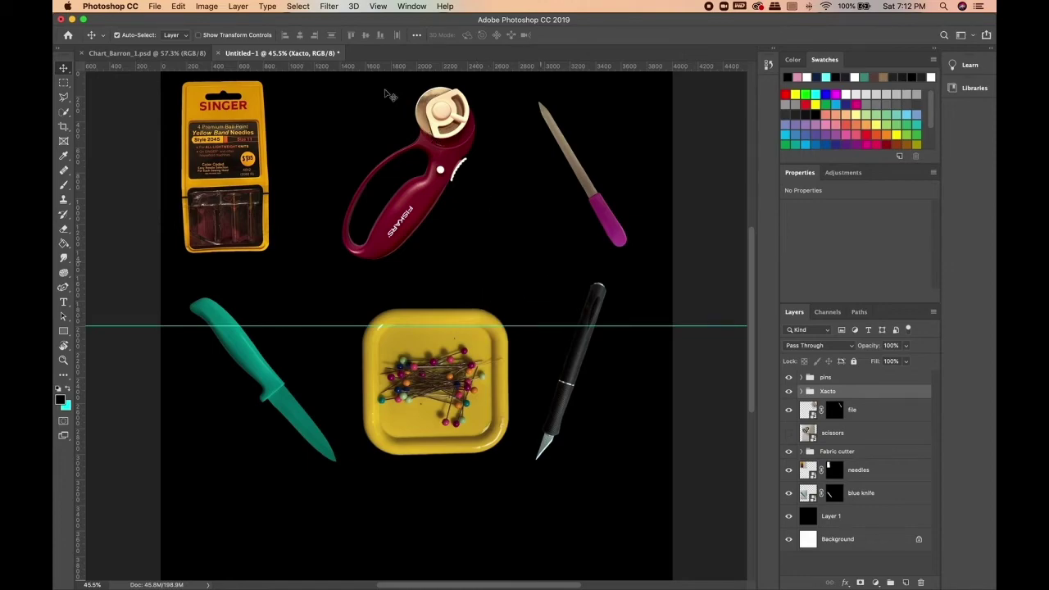
Examine the layers inside the pins, Fabric cutter and Xacto groups.
scroll(432, 349, "down", 1)
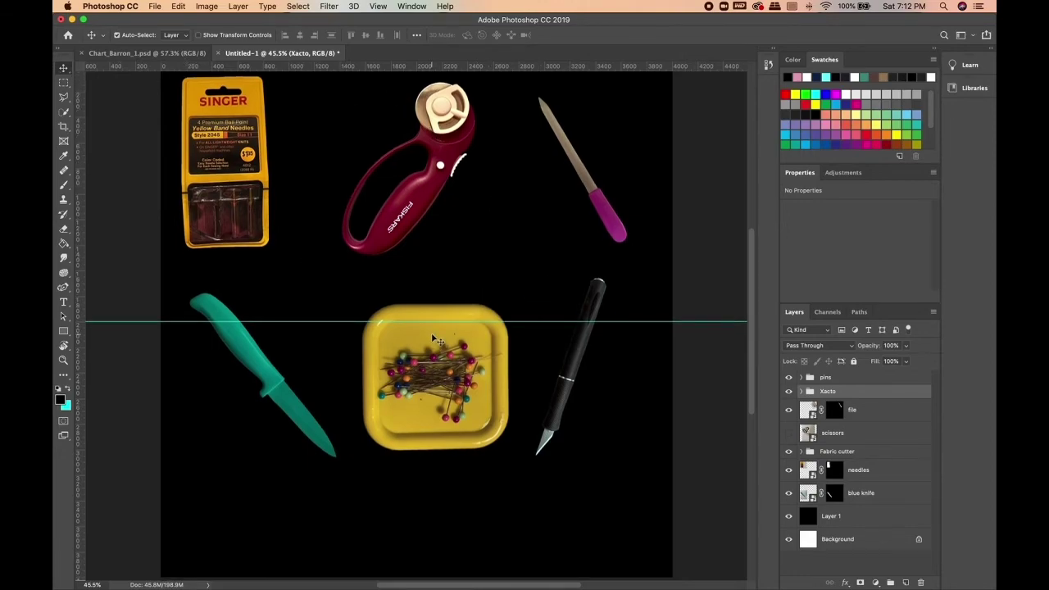
left_click(268, 374)
left_click(431, 383, "shift")
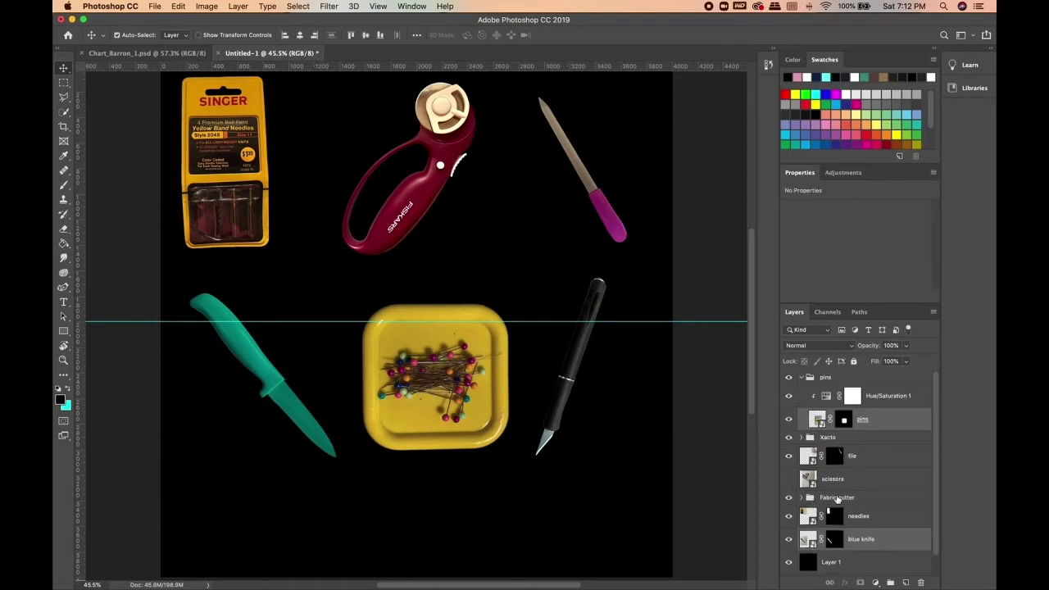
left_click(837, 498)
left_click(801, 497)
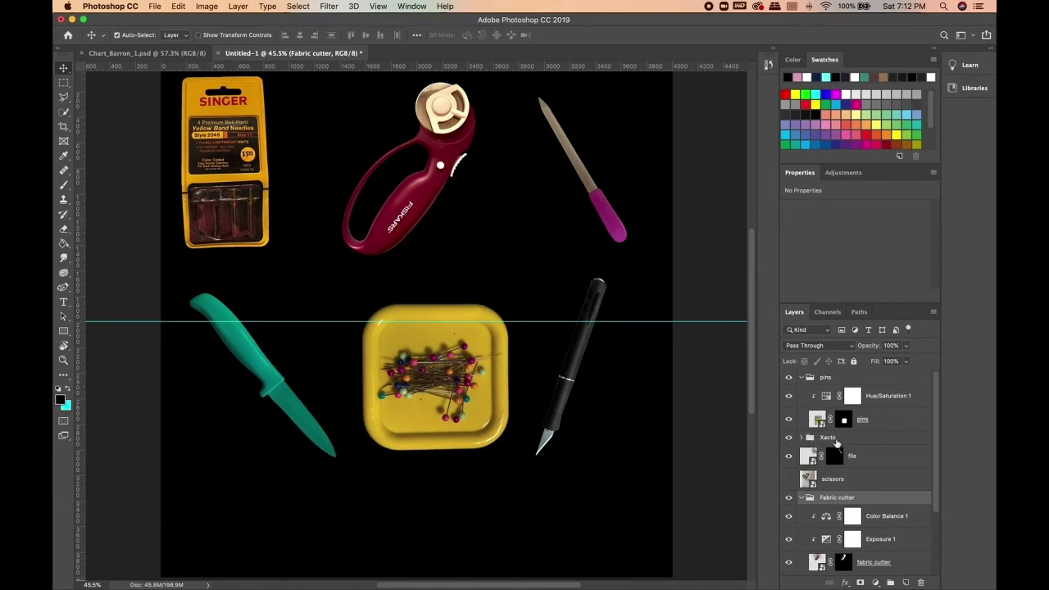
left_click(802, 378)
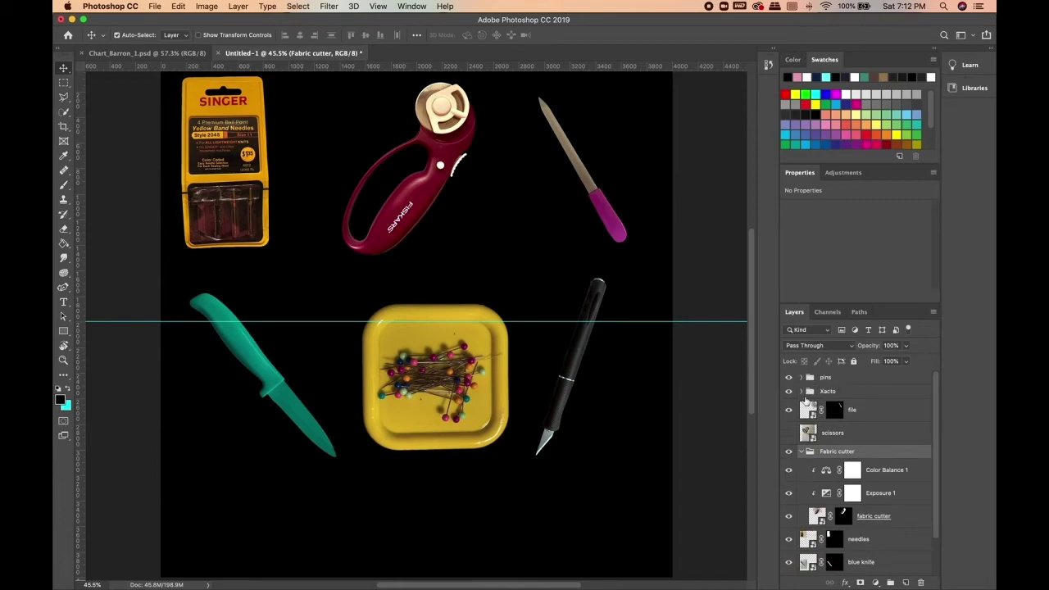
left_click(801, 392)
left_click(823, 393)
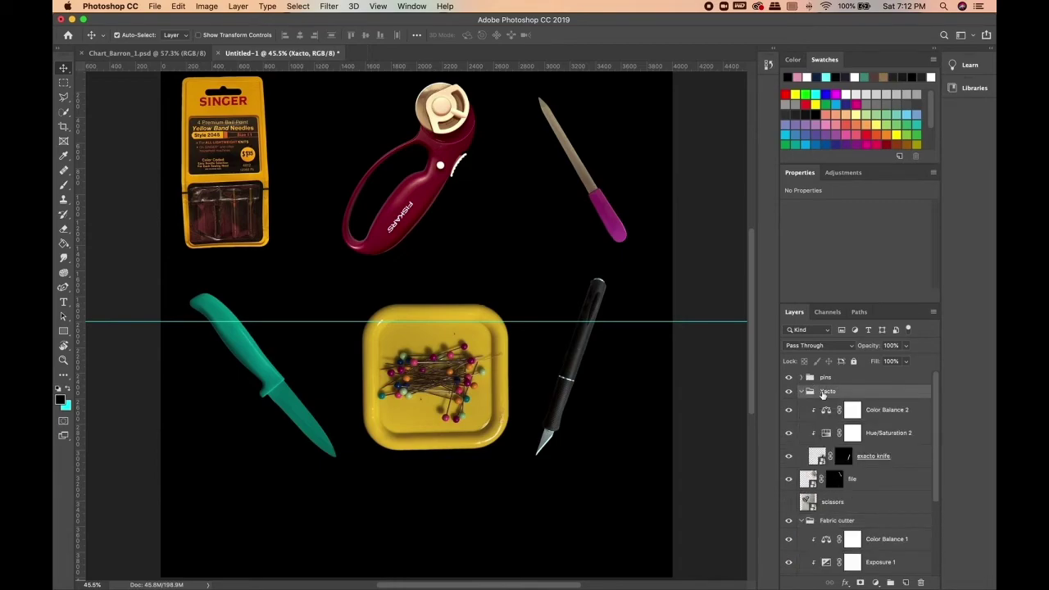
left_click(801, 392)
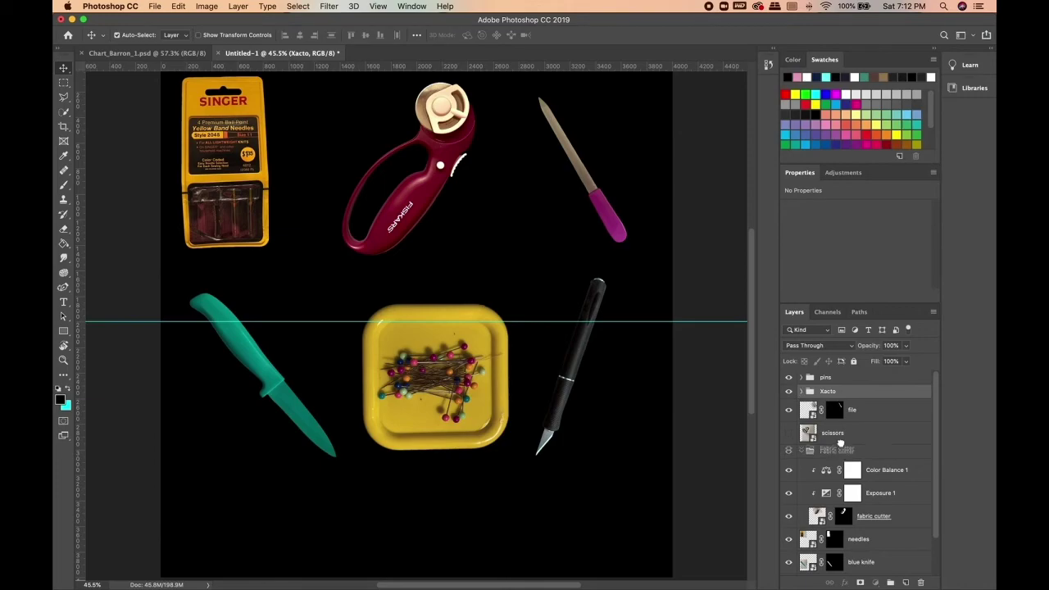
Delete the hidden scissors layer.
left_click(841, 440)
left_click(921, 582)
key("Return")
left_click(859, 518)
left_click(860, 377, "shift")
left_click_drag(397, 407, 397, 463)
key("super+z")
Reorder the blue knife layer directly below the Xacto group, and move the blue knife, pins and Xacto together down below the horizontal guide.
left_click_drag(870, 433, 874, 403)
left_click(861, 377, "shift")
left_click_drag(478, 383, 479, 454)
Move the upper row of needles, fabric cutter and file together slightly down and to the right.
left_click(801, 451)
left_click(860, 433)
left_click_drag(434, 187, 437, 206)
scroll(437, 201, "up", 1)
Distribute the pins, Xacto and blue knife across the lower row using the align and distribute options.
left_click(857, 378)
left_click(869, 410, "shift")
left_click(870, 410)
left_click(871, 493, "super")
left_click(870, 377)
left_click(880, 409, "shift")
left_click(417, 35)
left_click(449, 102)
left_click(432, 102)
left_click(401, 103)
left_click(381, 139)
left_click(382, 103)
left_click(470, 102)
left_click(95, 93)
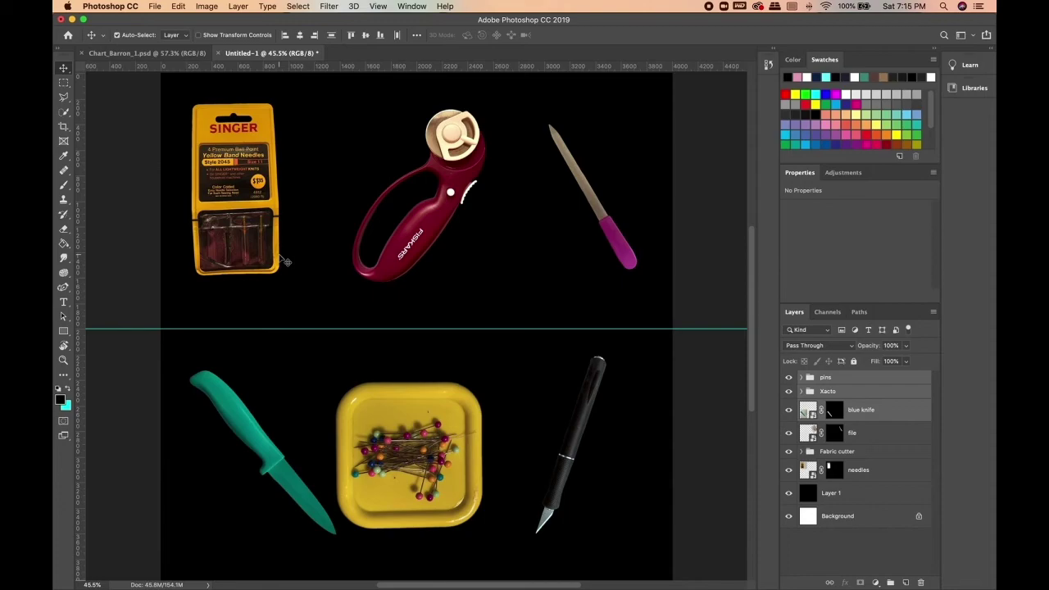
Add two vertical guides dividing the canvas into thirds, at 1333 px and about two thirds of its width.
left_click(378, 6)
left_click(401, 319)
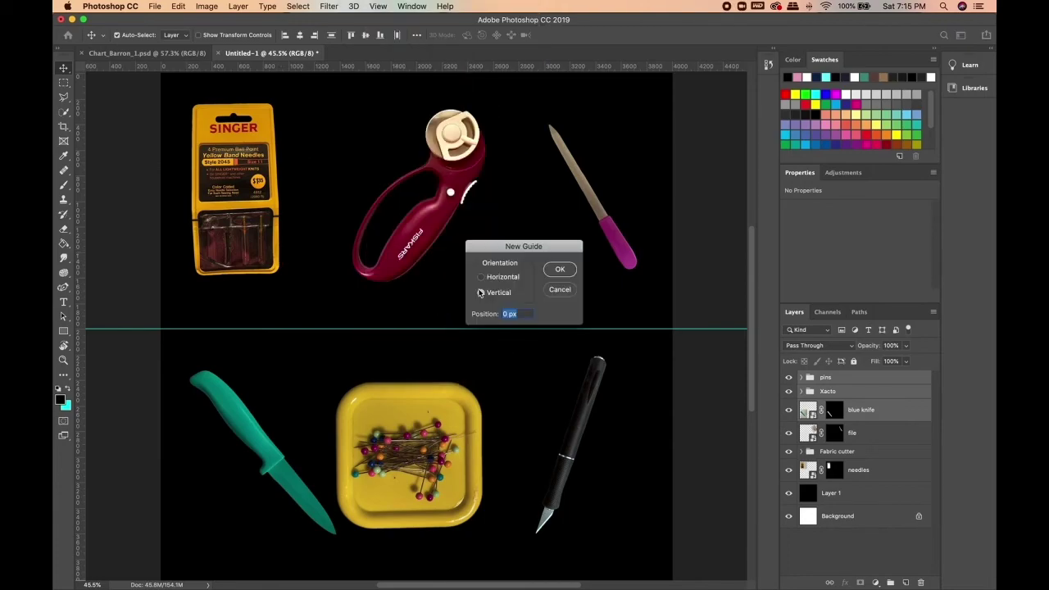
type("1333 px")
key("Return")
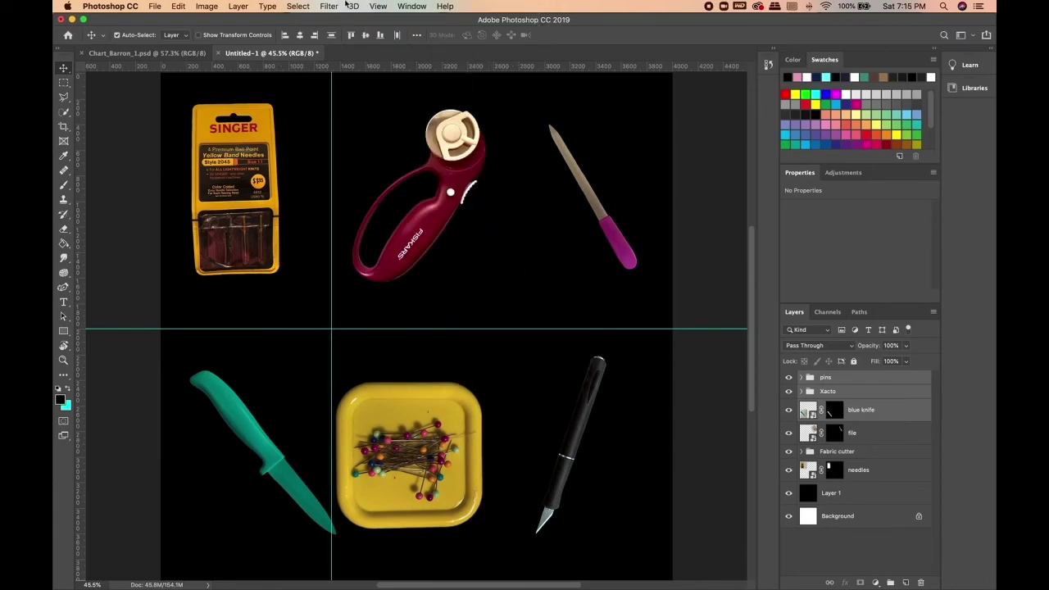
left_click(377, 6)
left_click(401, 319)
type("66%")
key("Return")
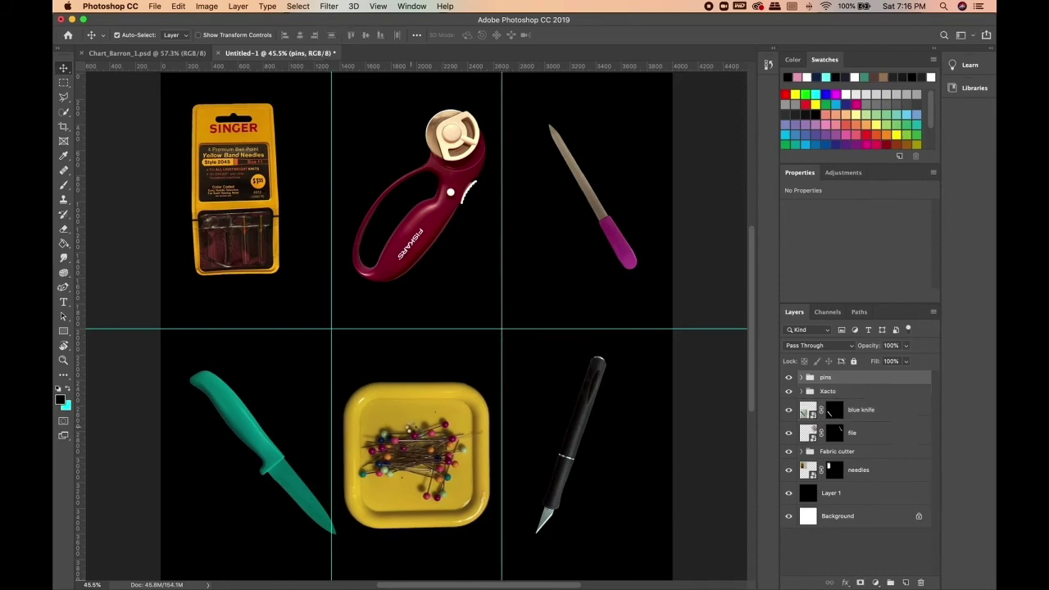
Nudge the Xacto group about 120 px right and move the blue knife slightly left to centre each in its grid cell.
left_click(800, 391)
left_click(801, 391)
key("shift+Right")
key("shift+Right")
key("shift+Right")
key("shift+Right")
key("shift+Right")
key("shift+Right")
key("shift+Right")
key("shift+Right")
key("shift+Right")
key("shift+Right")
key("shift+Right")
key("shift+Right")
left_click_drag(246, 414, 234, 414)
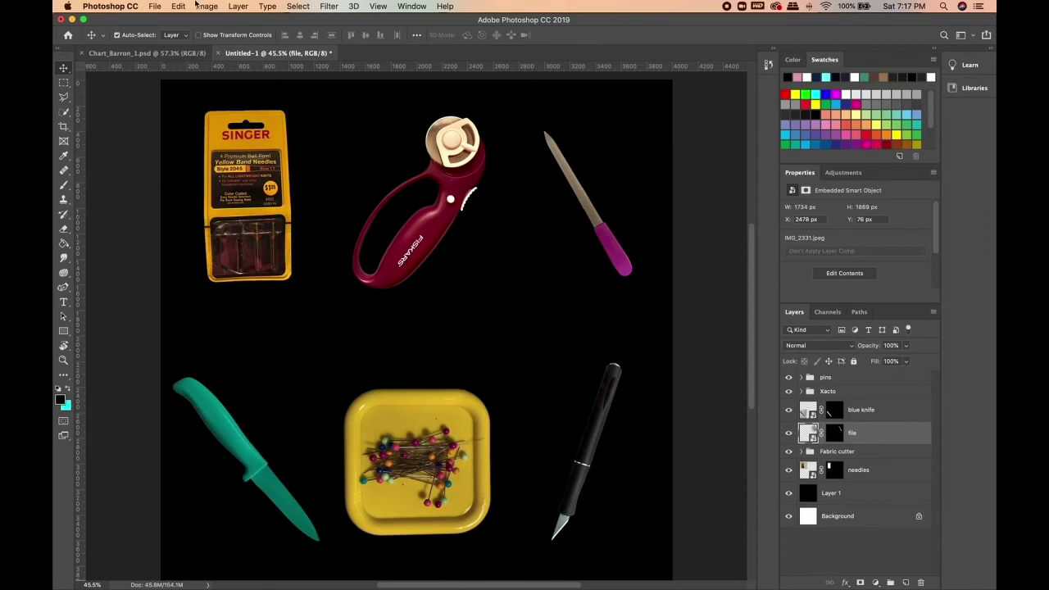
Save the document to the Desktop in Photoshop format as Things_That_Are_Sharp_01.psd, with layers included.
left_click(155, 6)
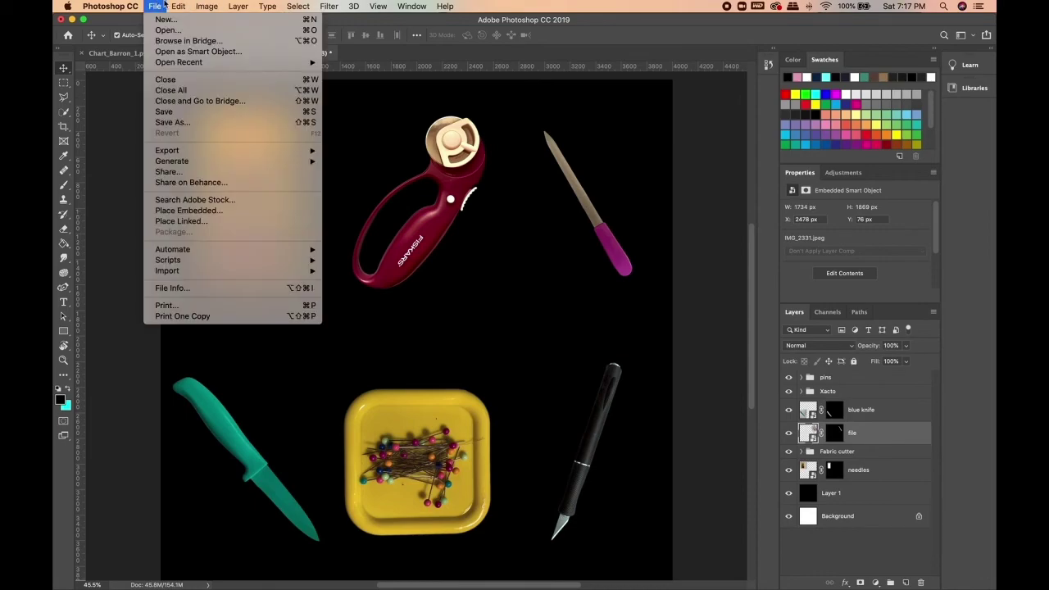
left_click(189, 123)
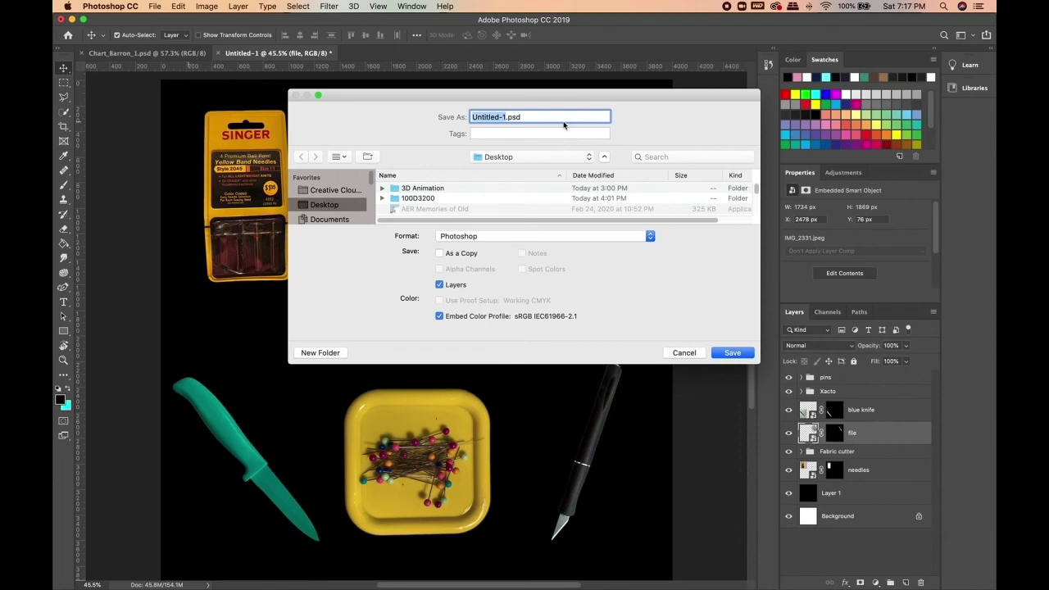
type("Things_That_Are_Sharp_01")
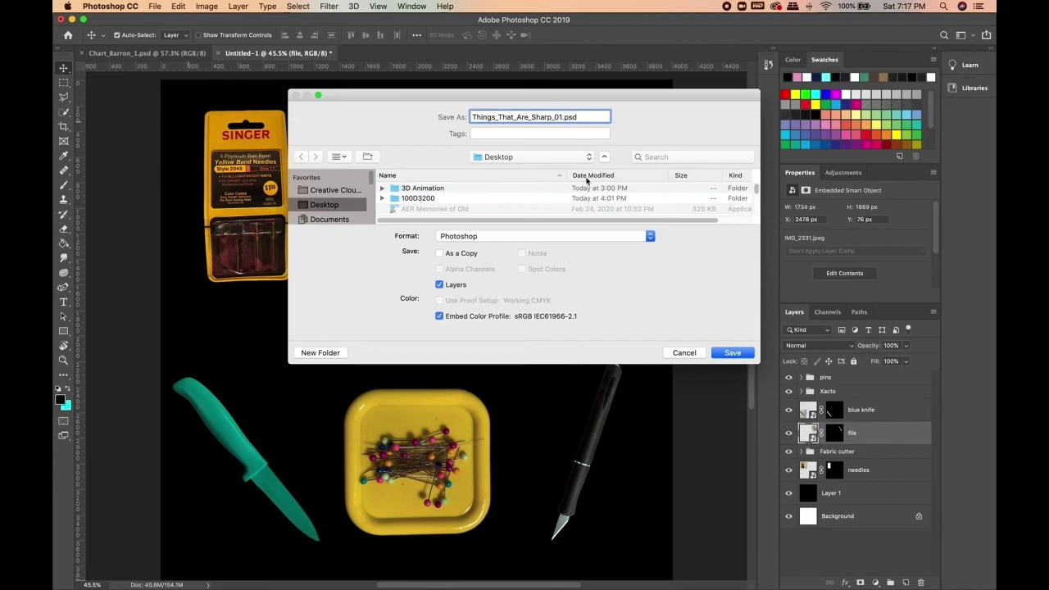
left_click(721, 354)
left_click(659, 251)
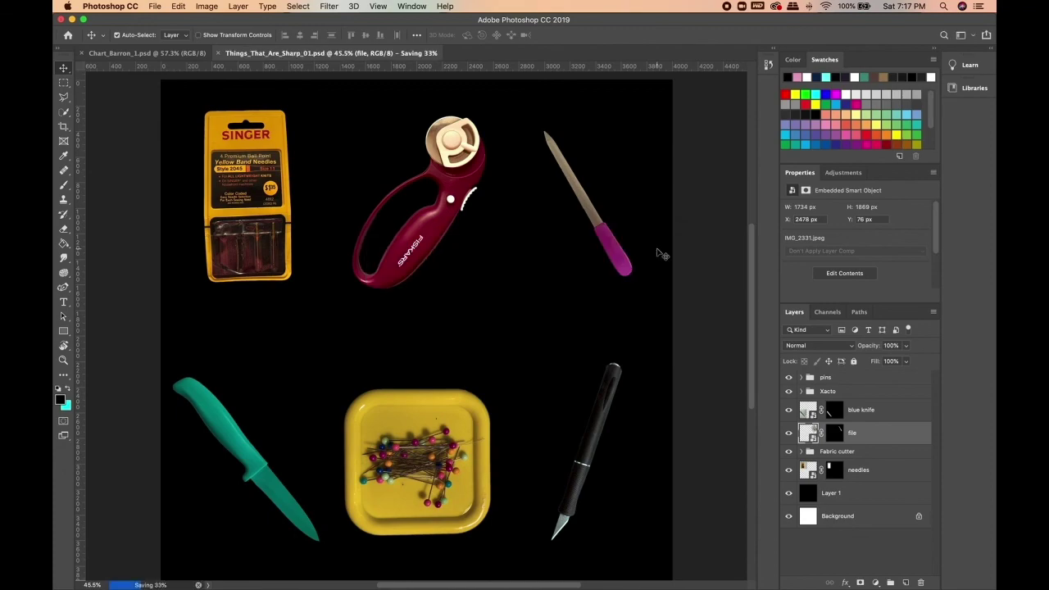
Start saving another version of the document with Save As.
left_click(153, 7)
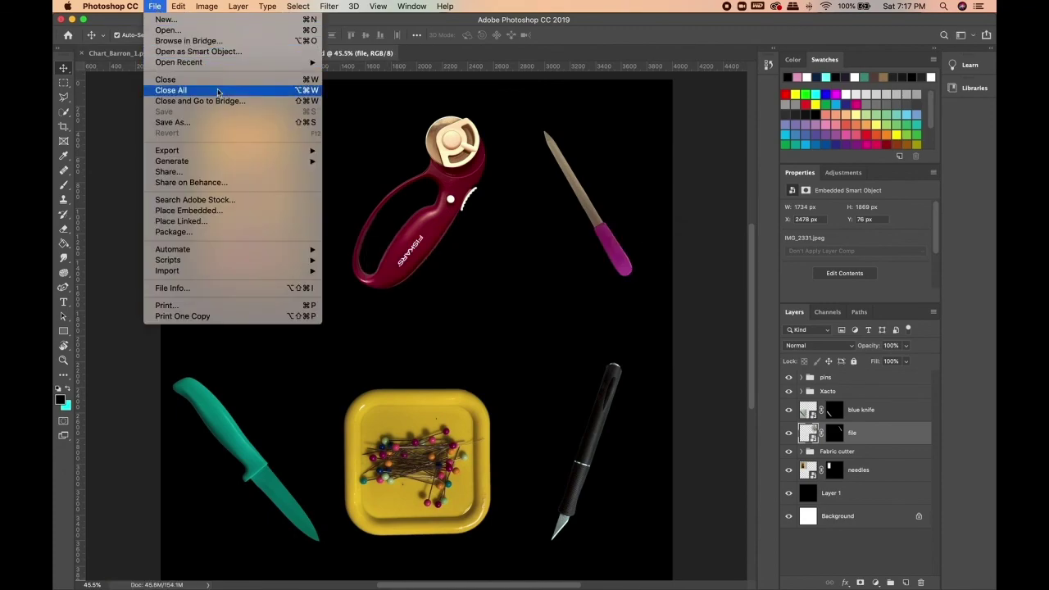
left_click(220, 121)
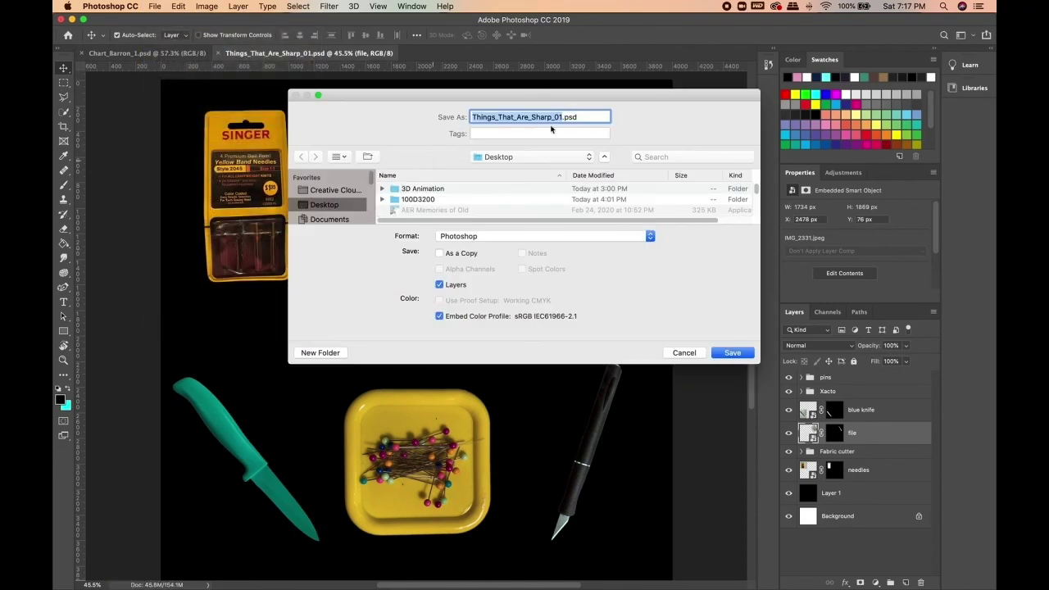